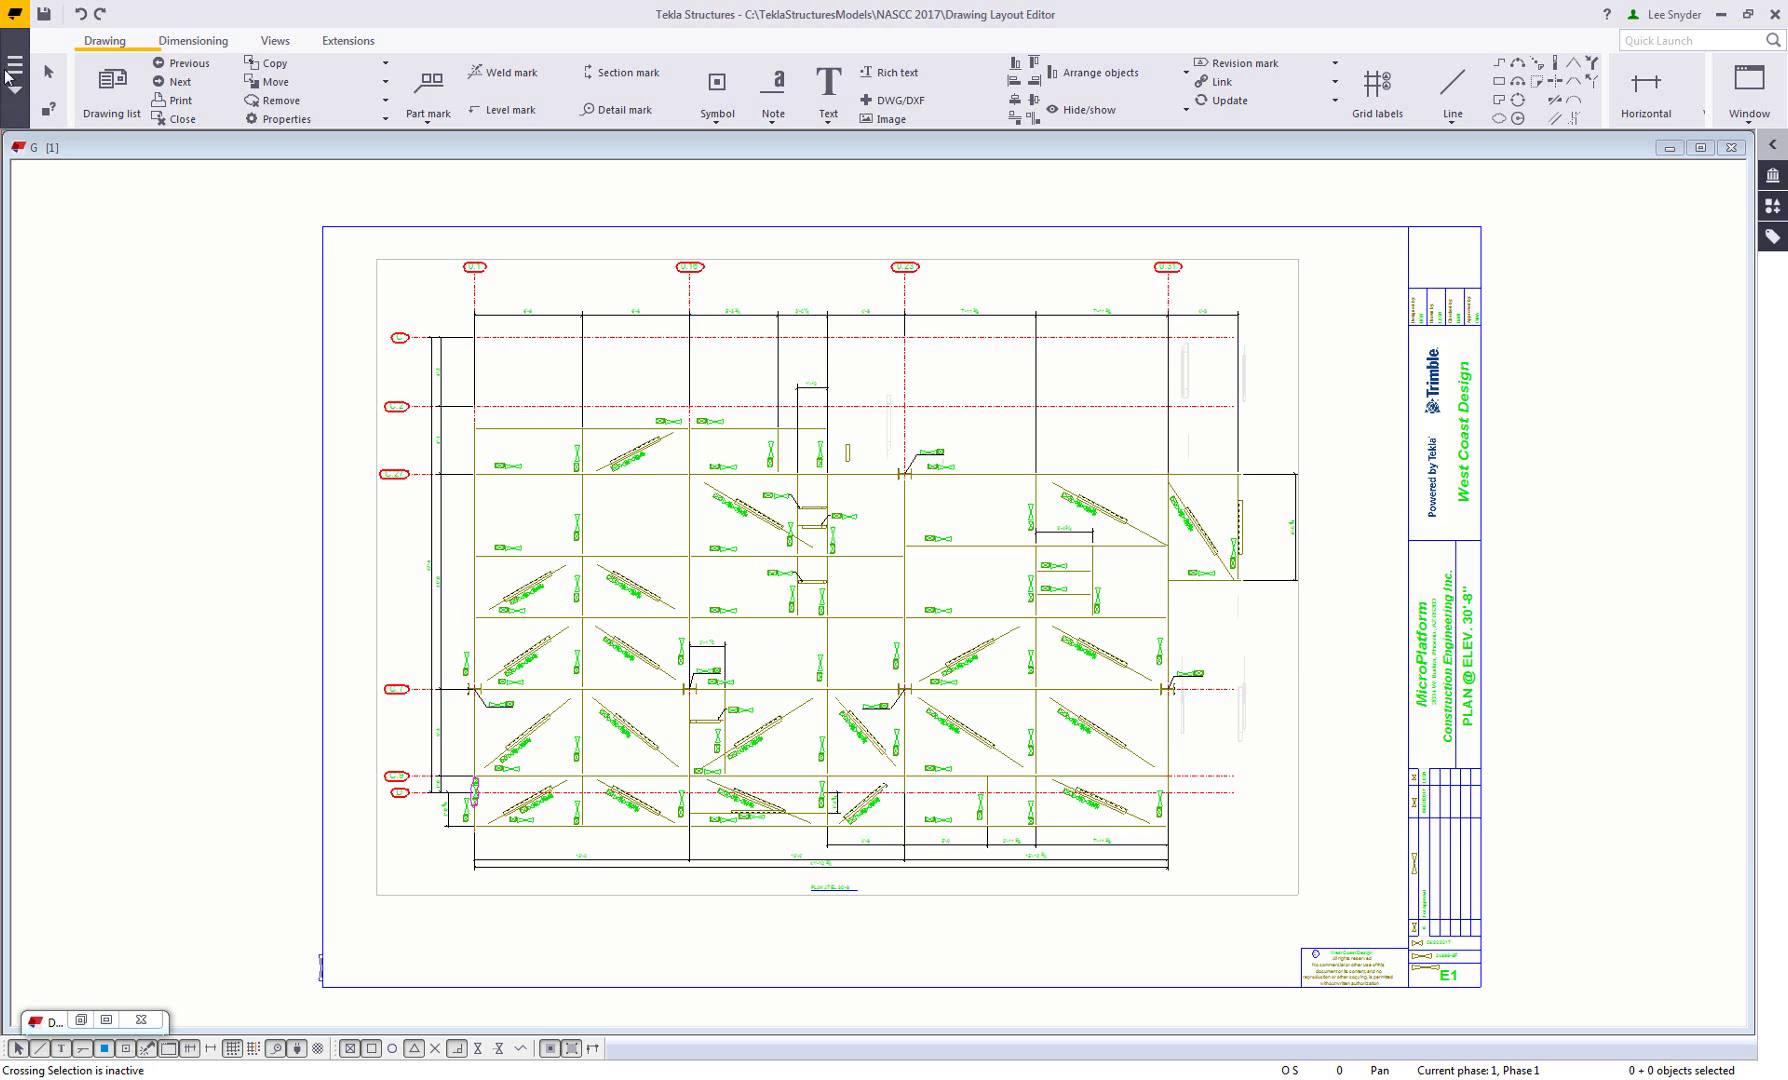
Open the Layout editor for the current drawing
click(9, 78)
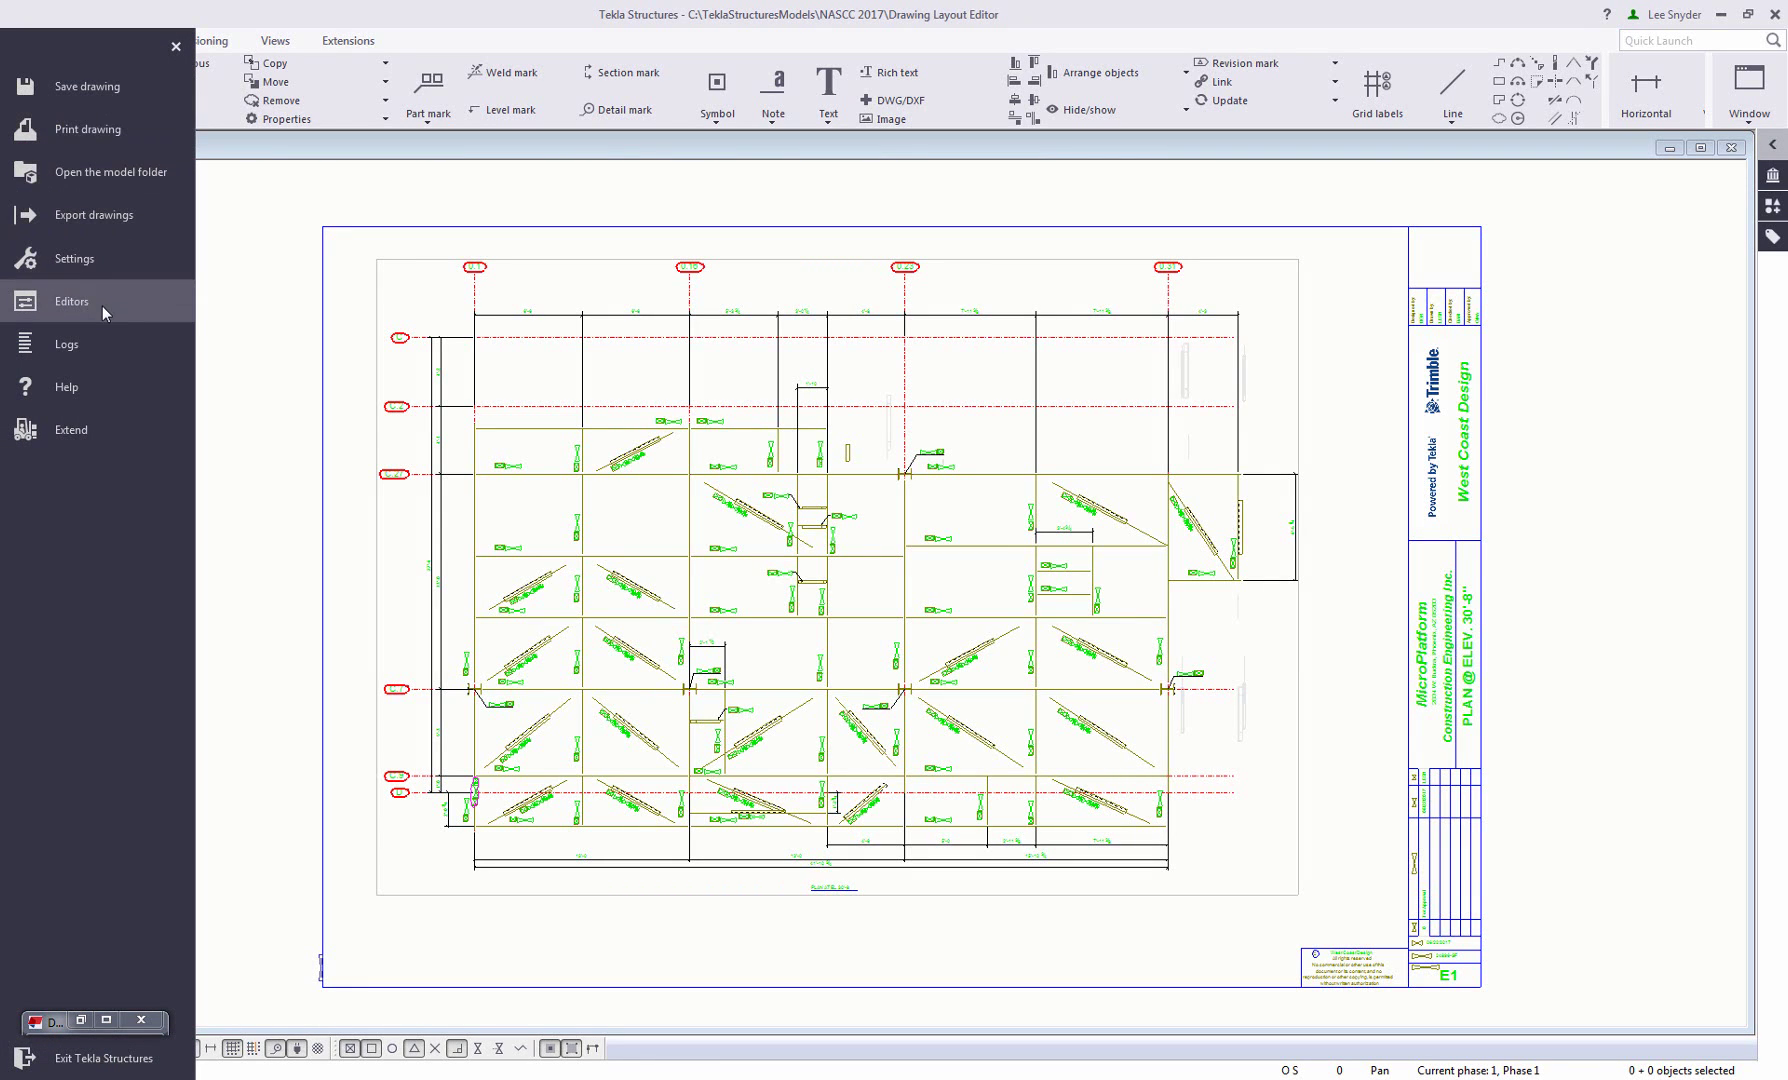
click(102, 306)
click(290, 175)
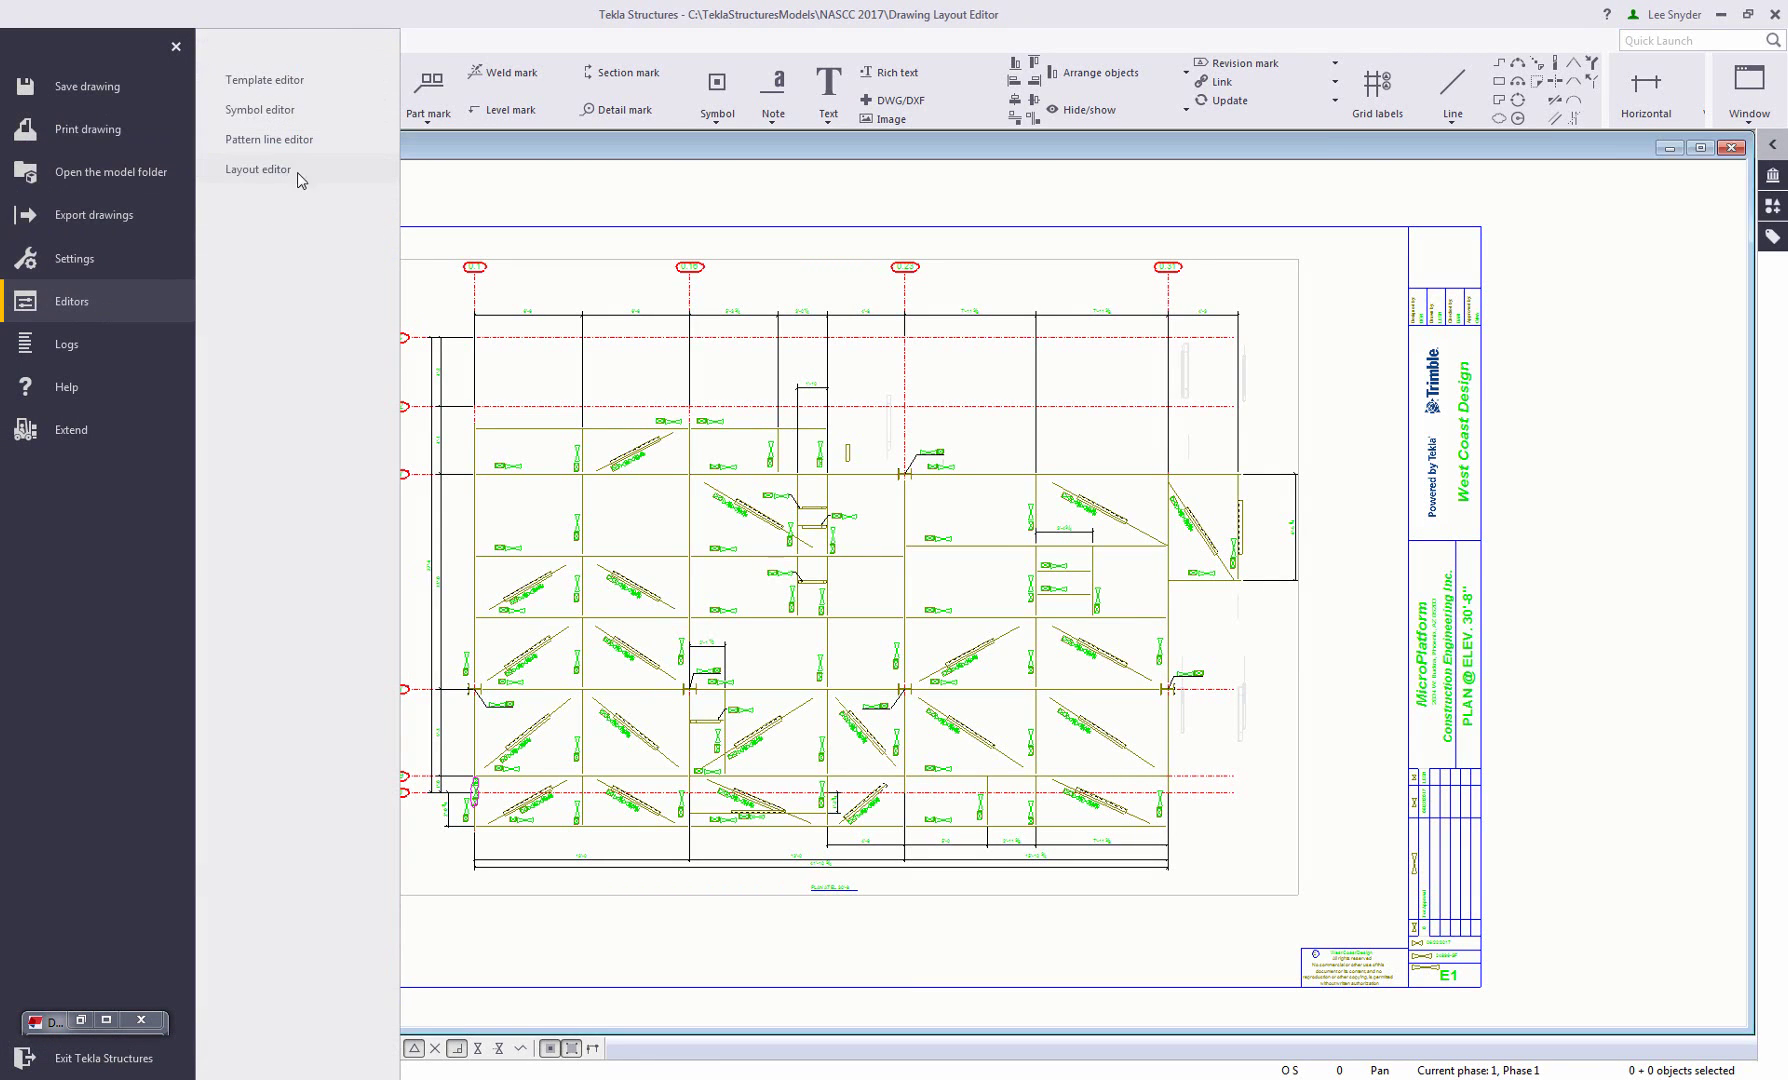
middle_drag(1203, 740, 712, 742)
scroll(1105, 835, up, 1)
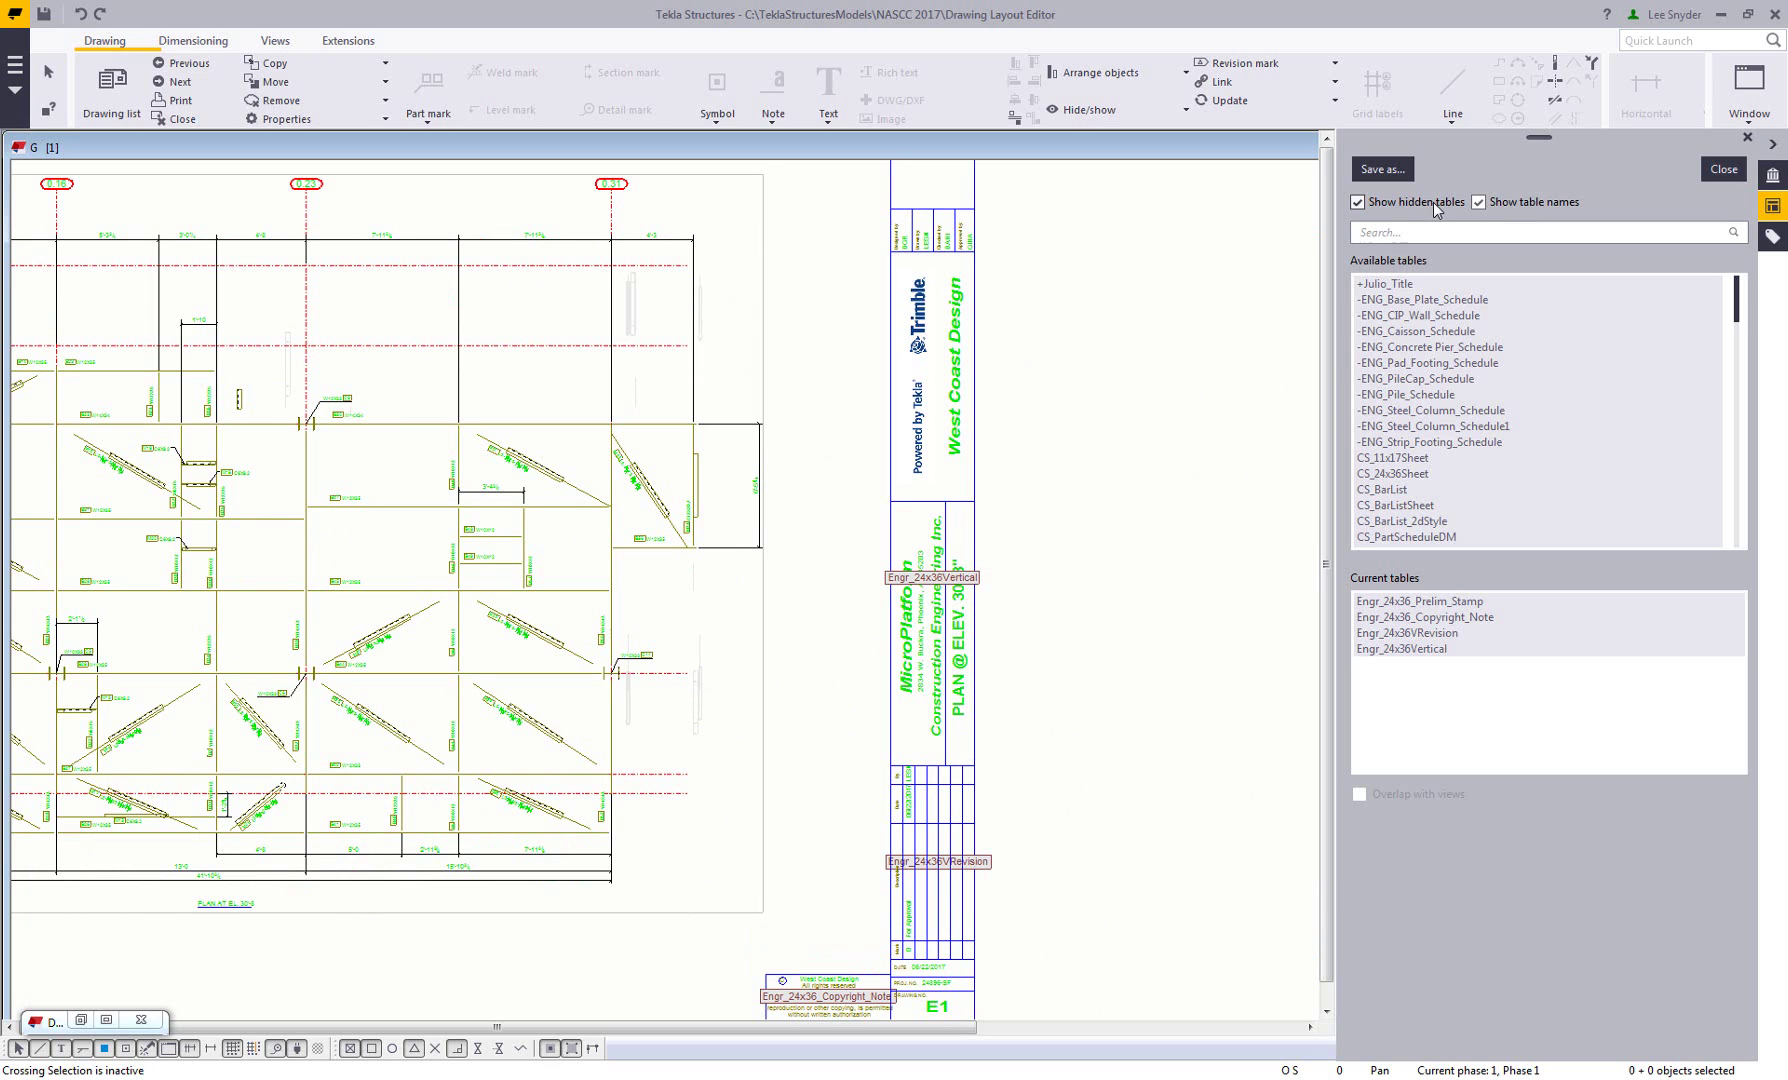
Switch the display of table names off and back on in the layout
click(1478, 202)
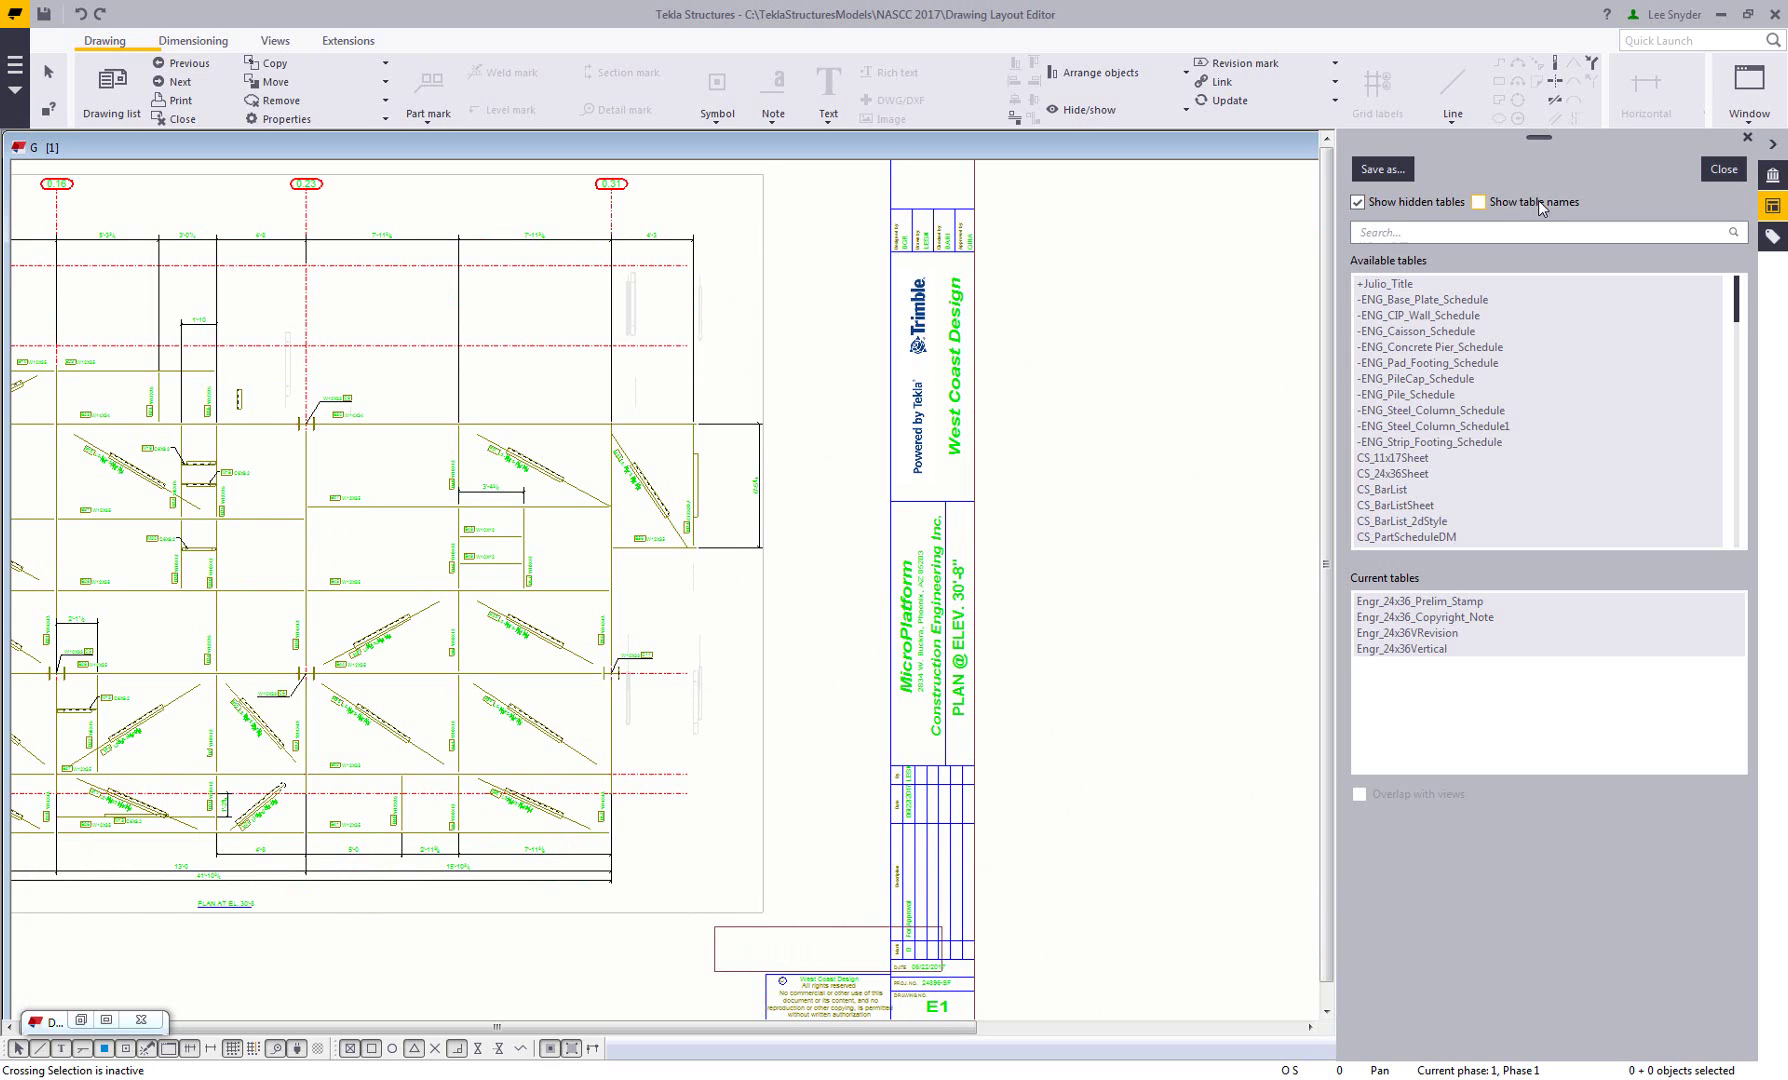
click(1478, 202)
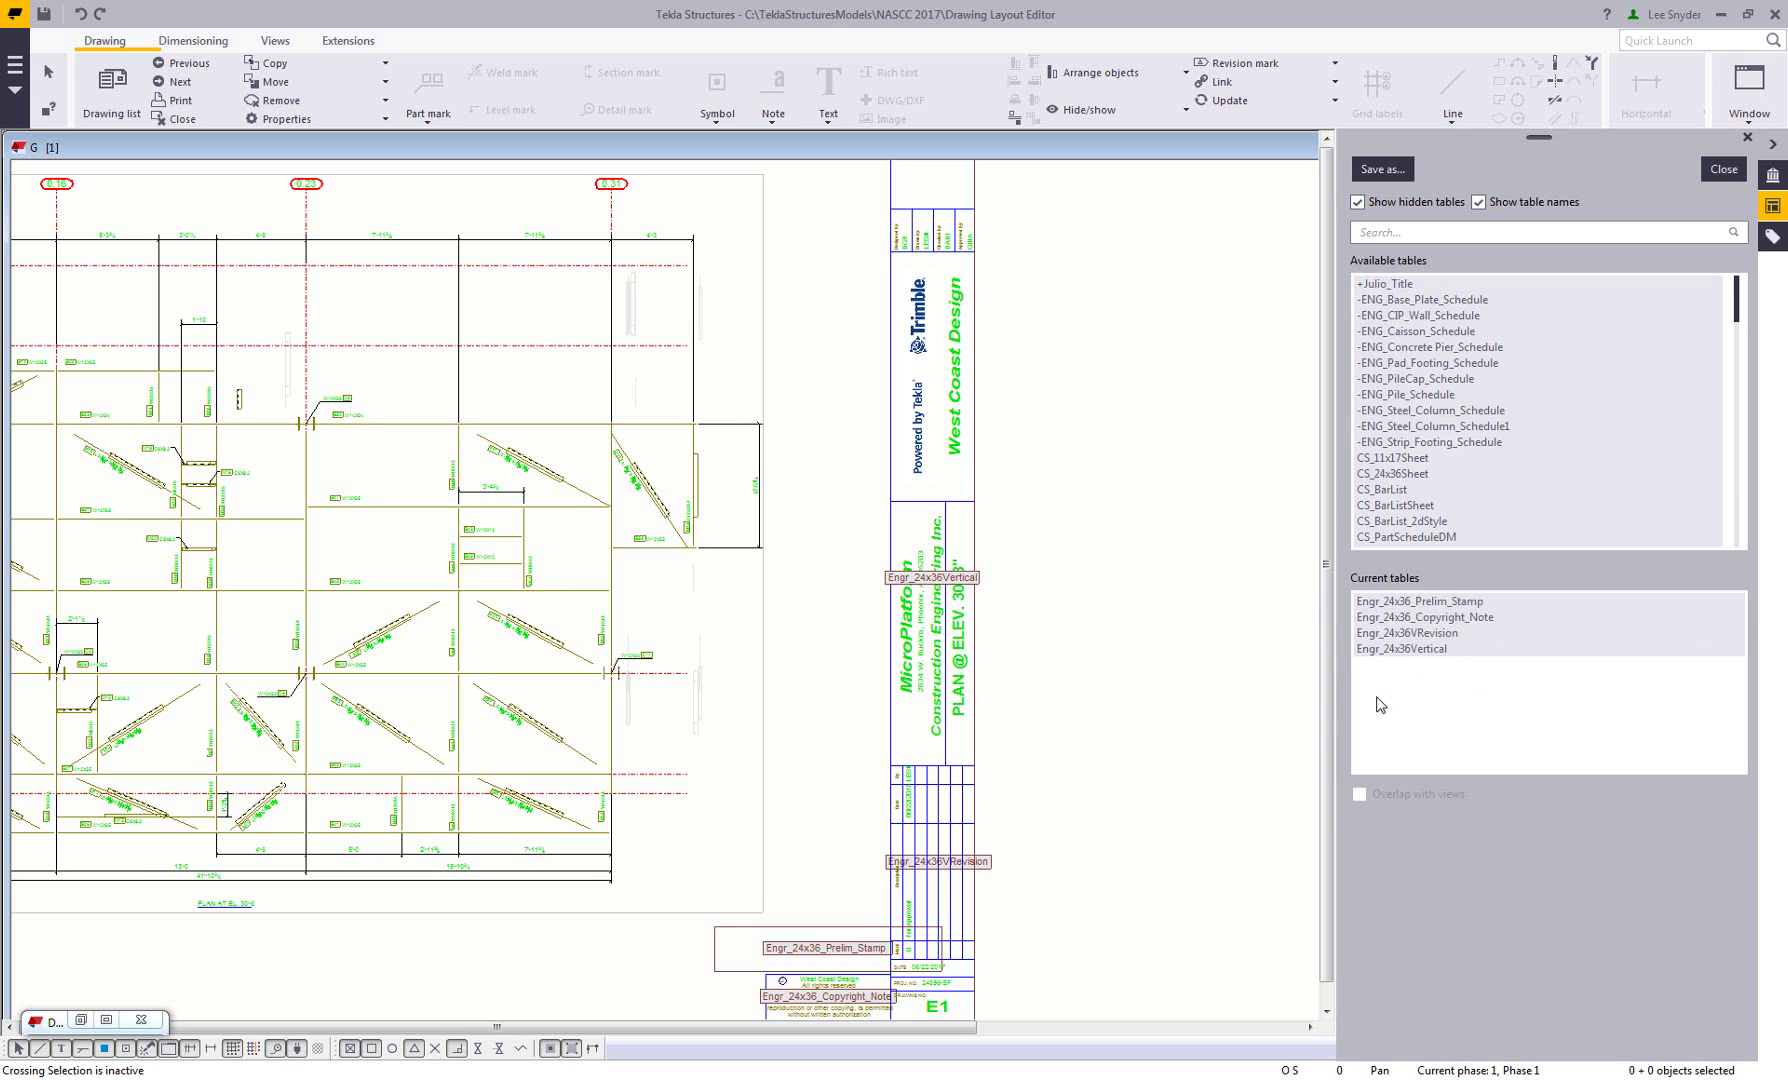
Rotate the Engr_24x36Vertical title block clockwise to -90°
scroll(1070, 756, down, 1)
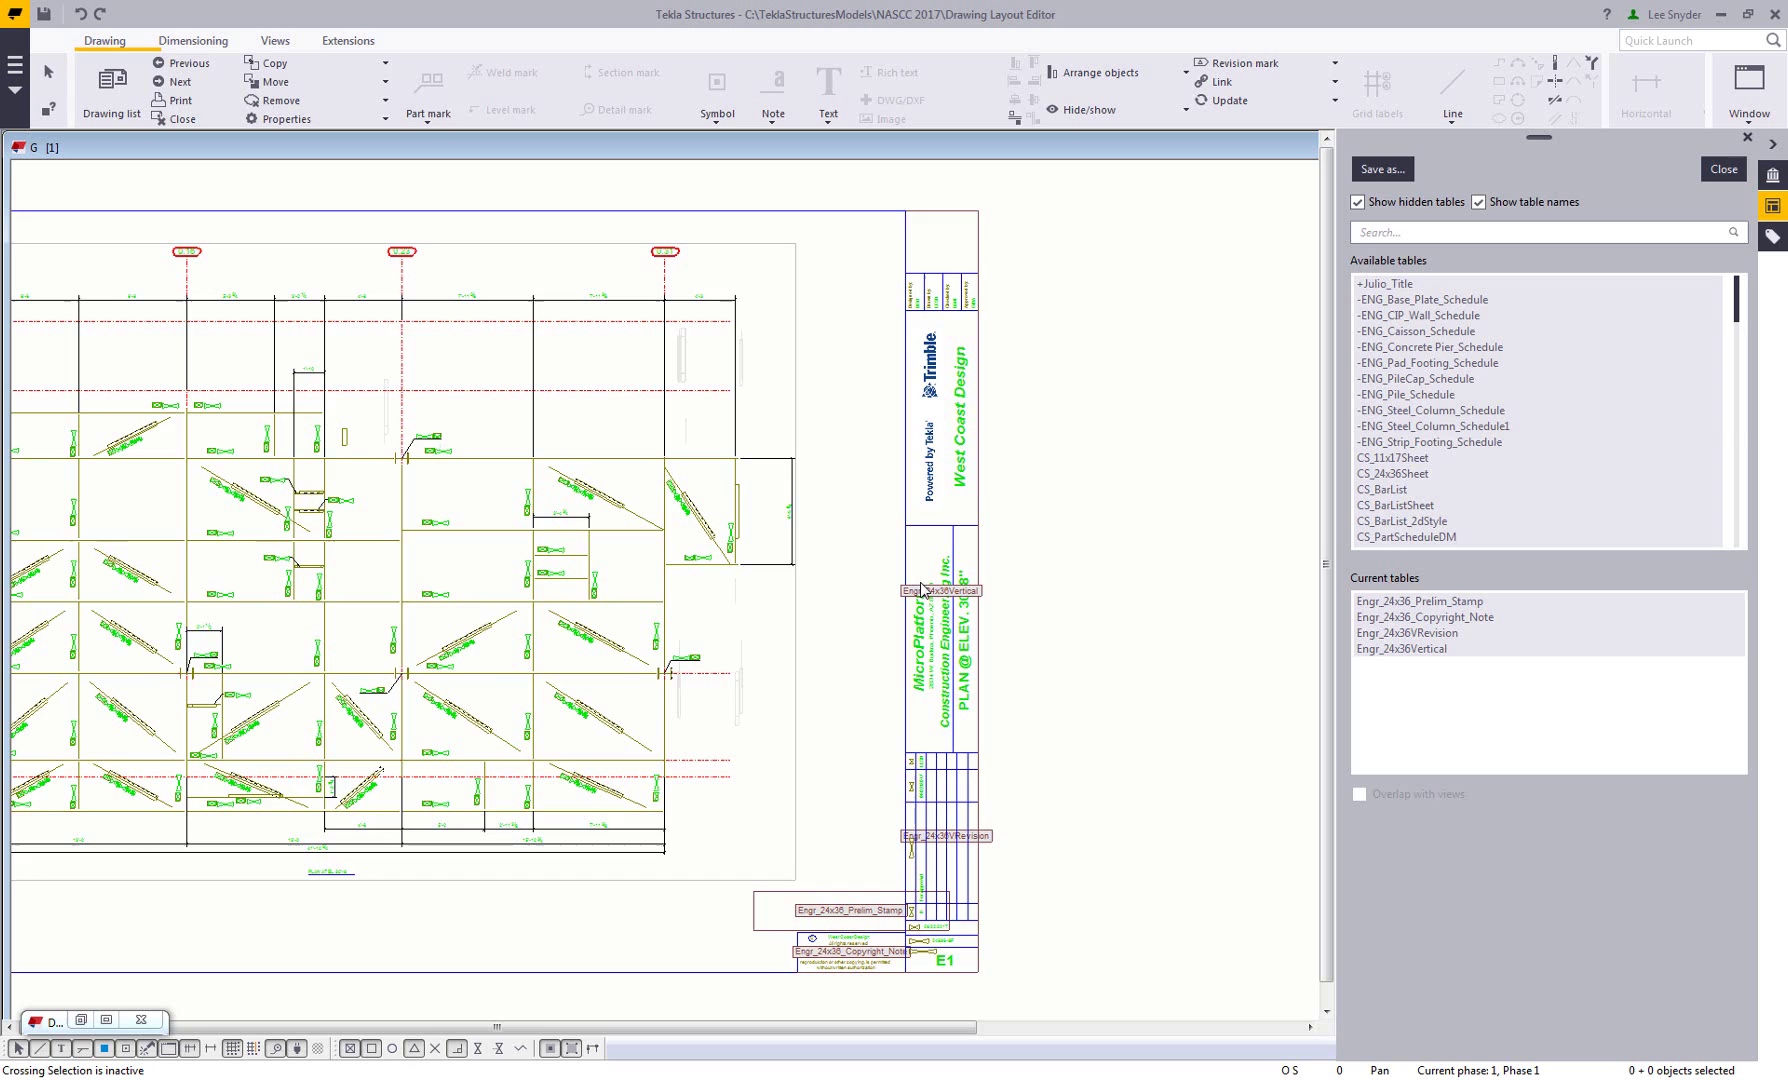
scroll(972, 492, down, 1)
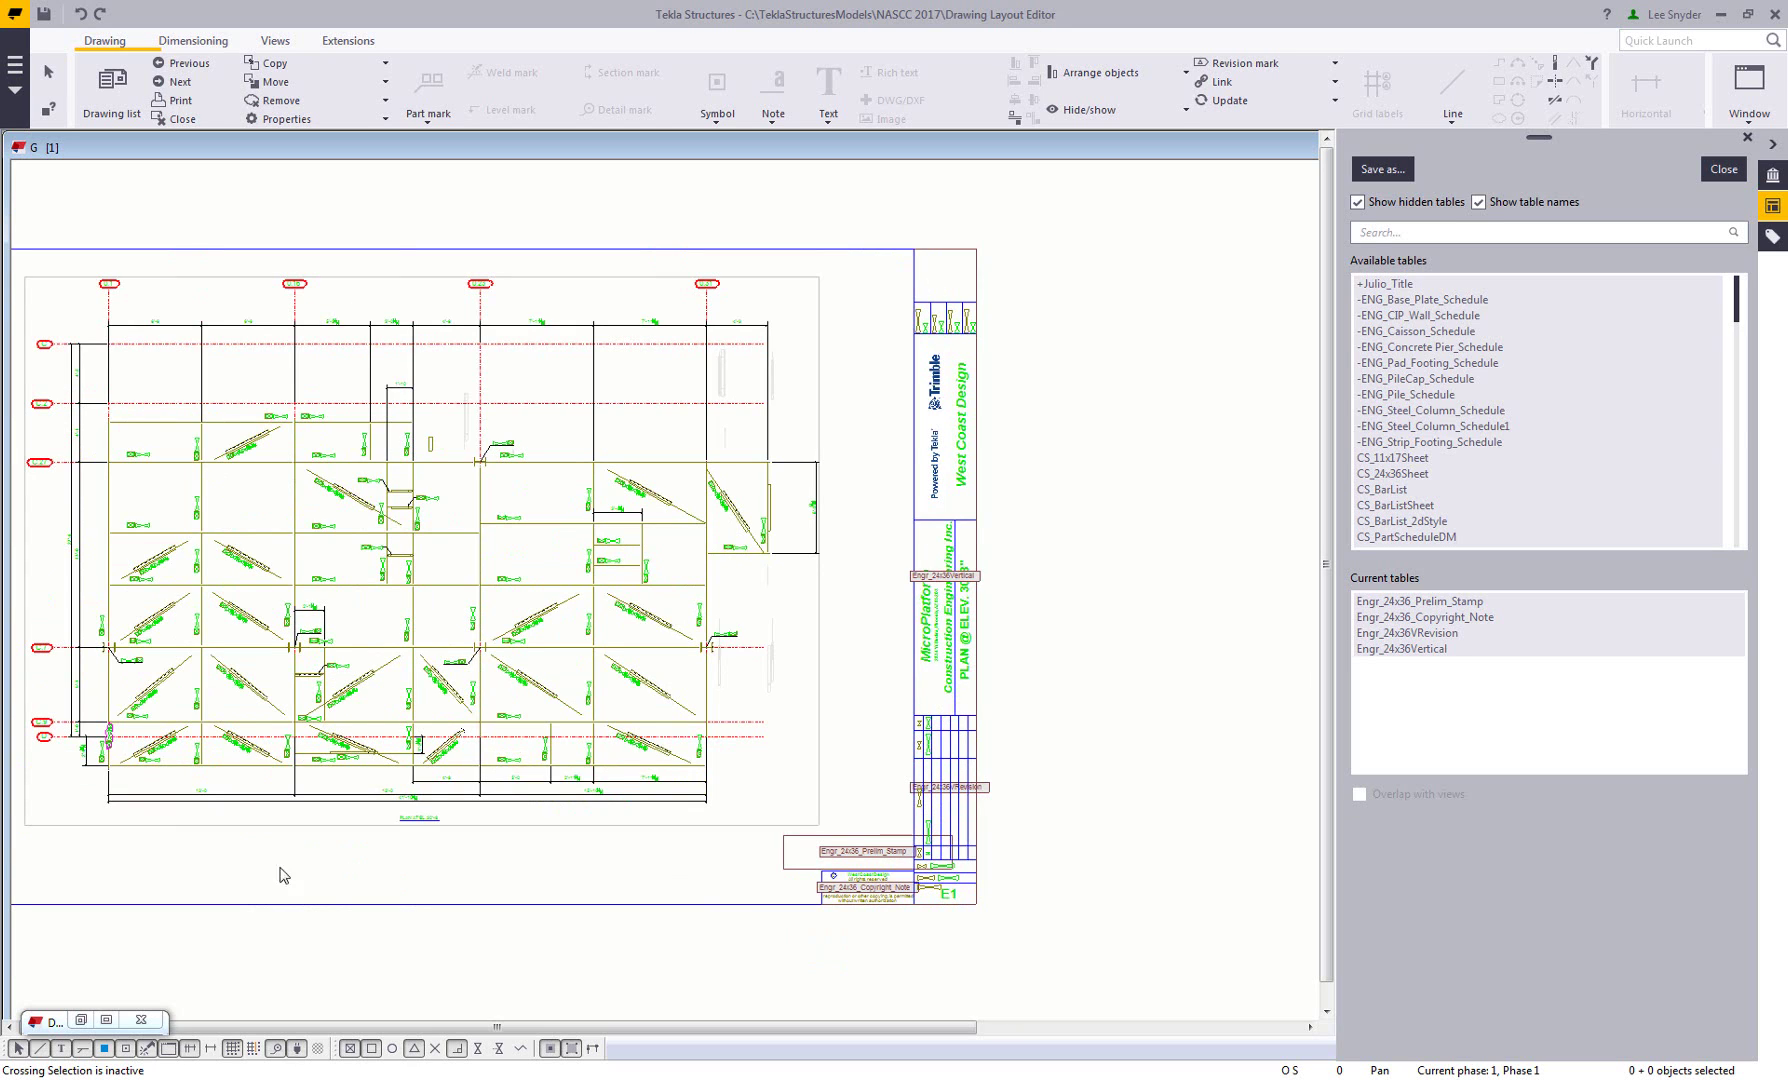
click(953, 664)
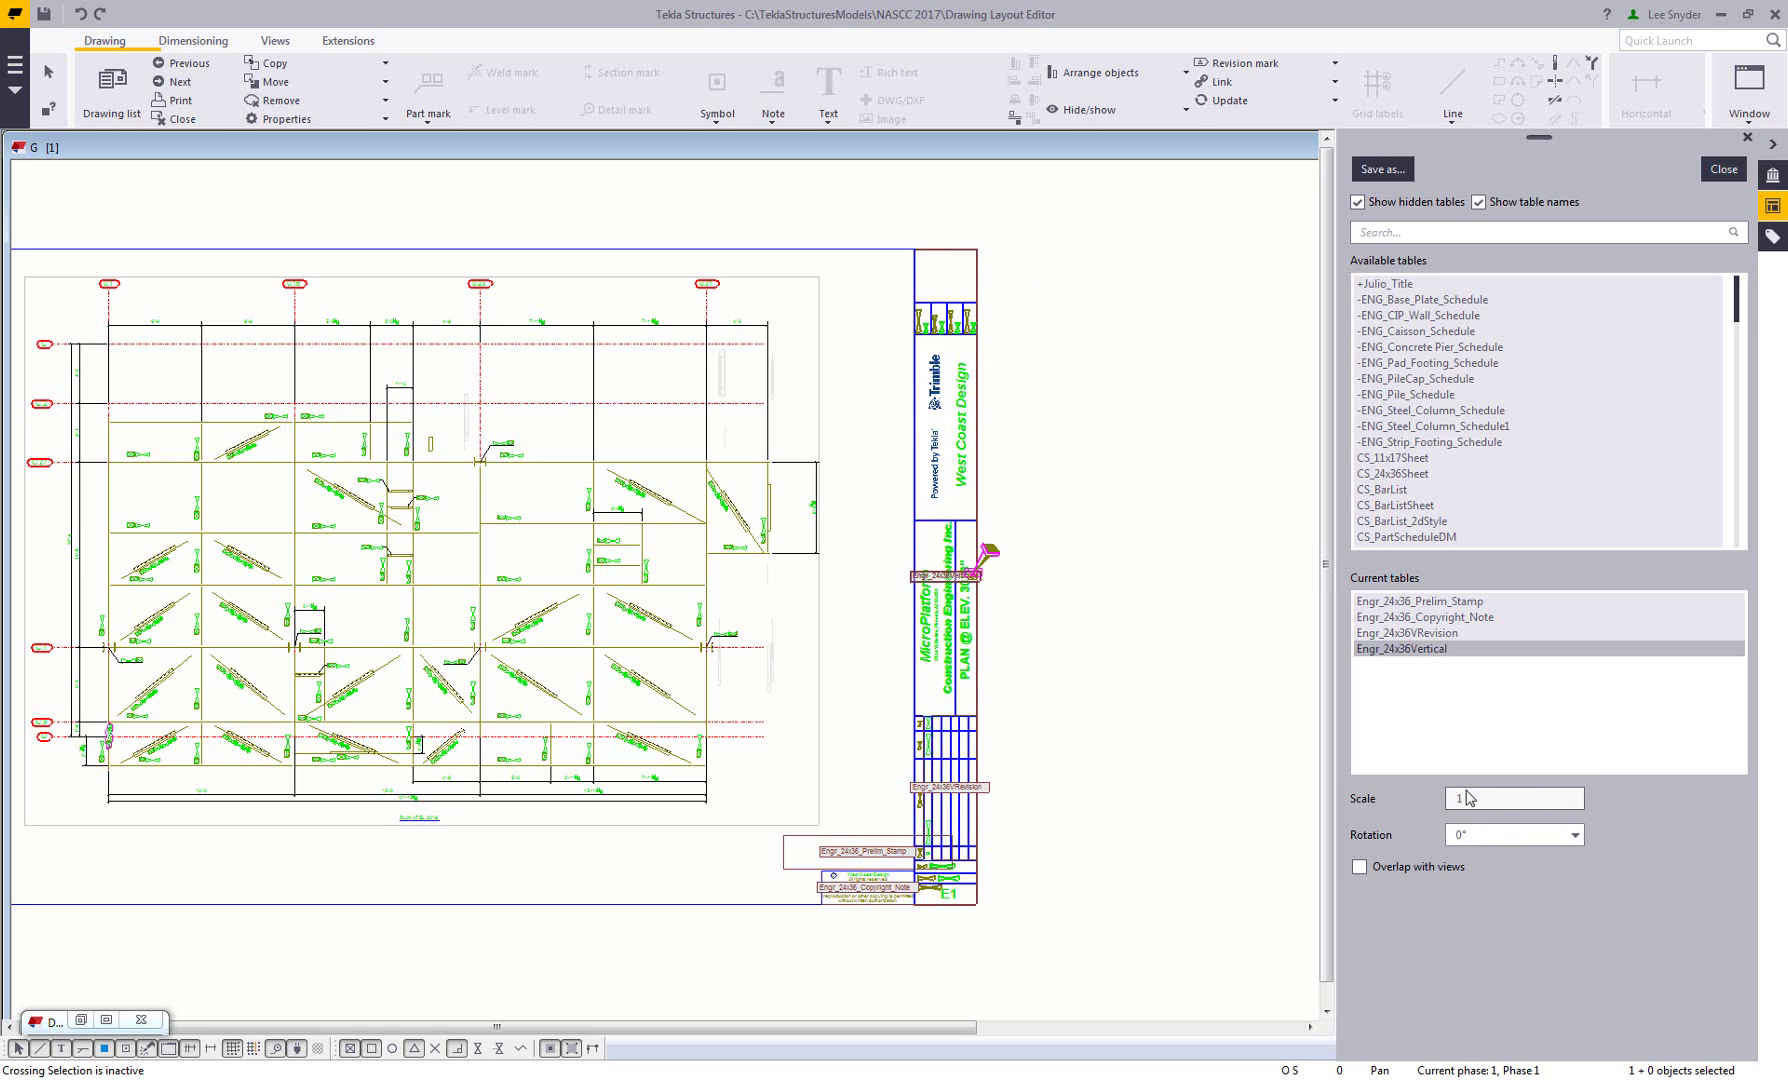
click(1552, 838)
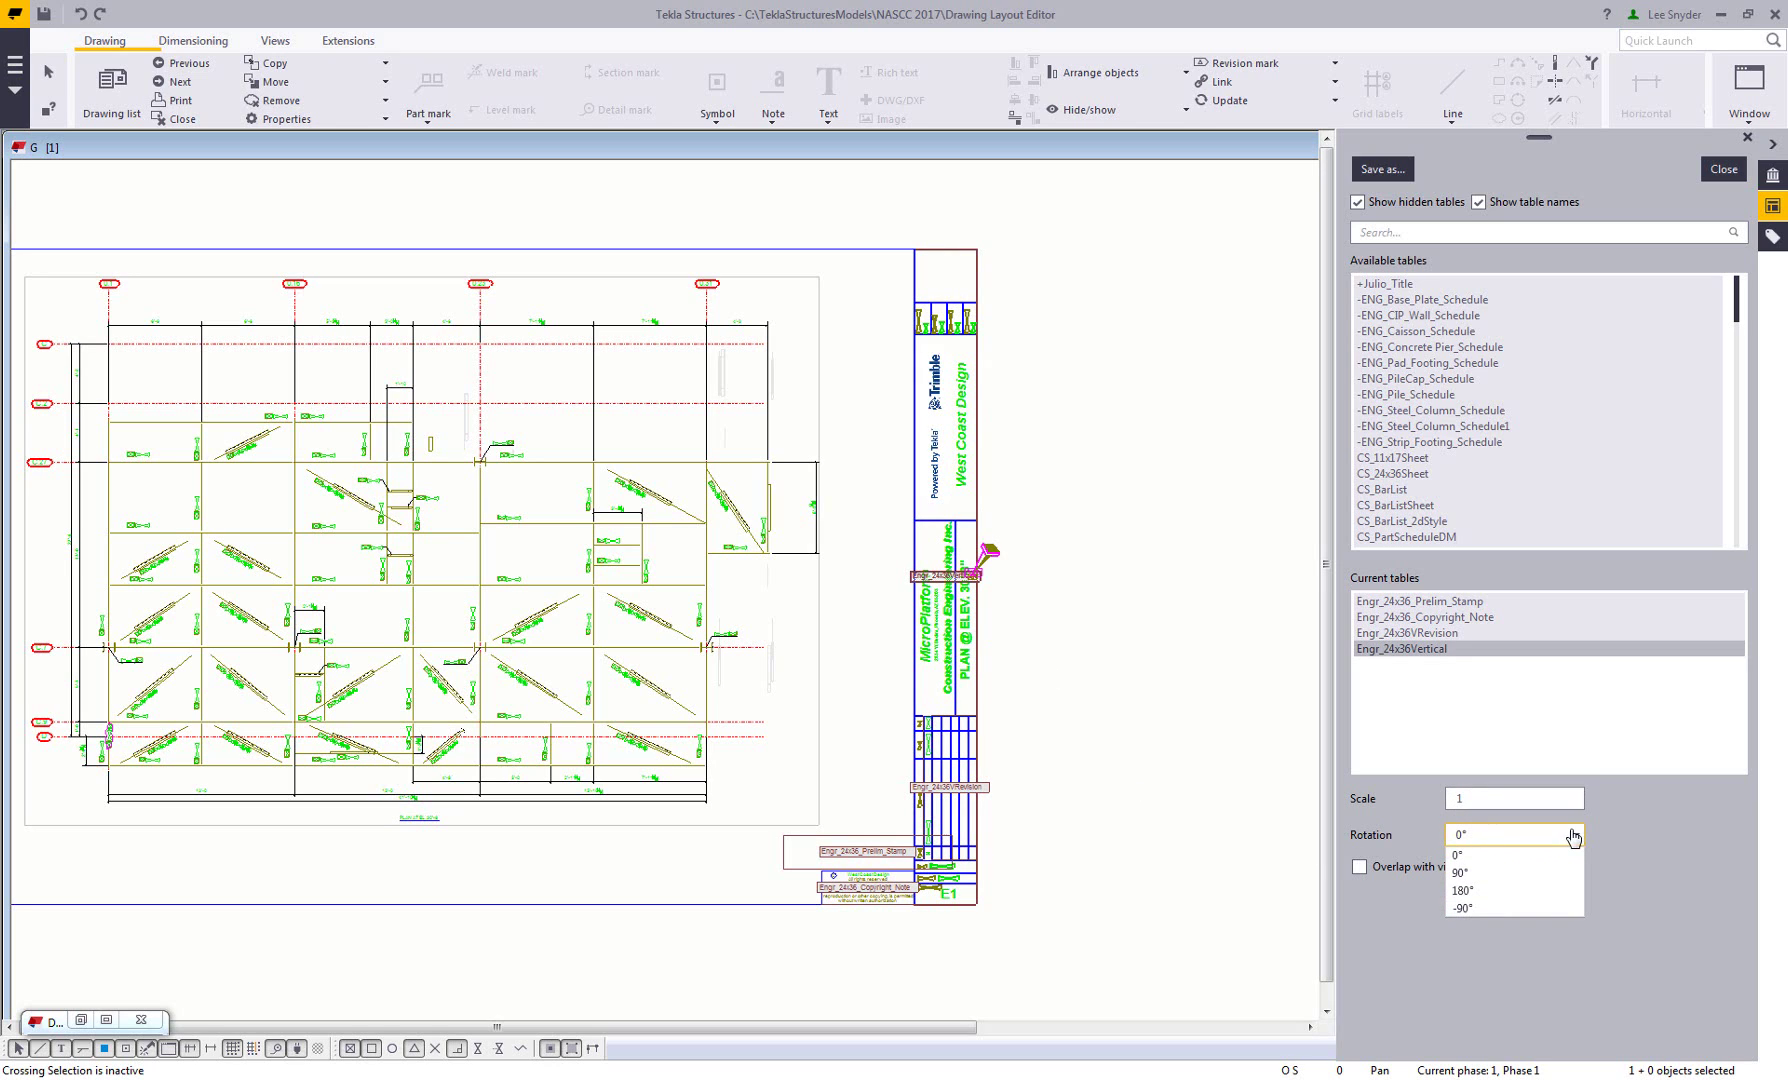
click(1574, 836)
right_click(952, 667)
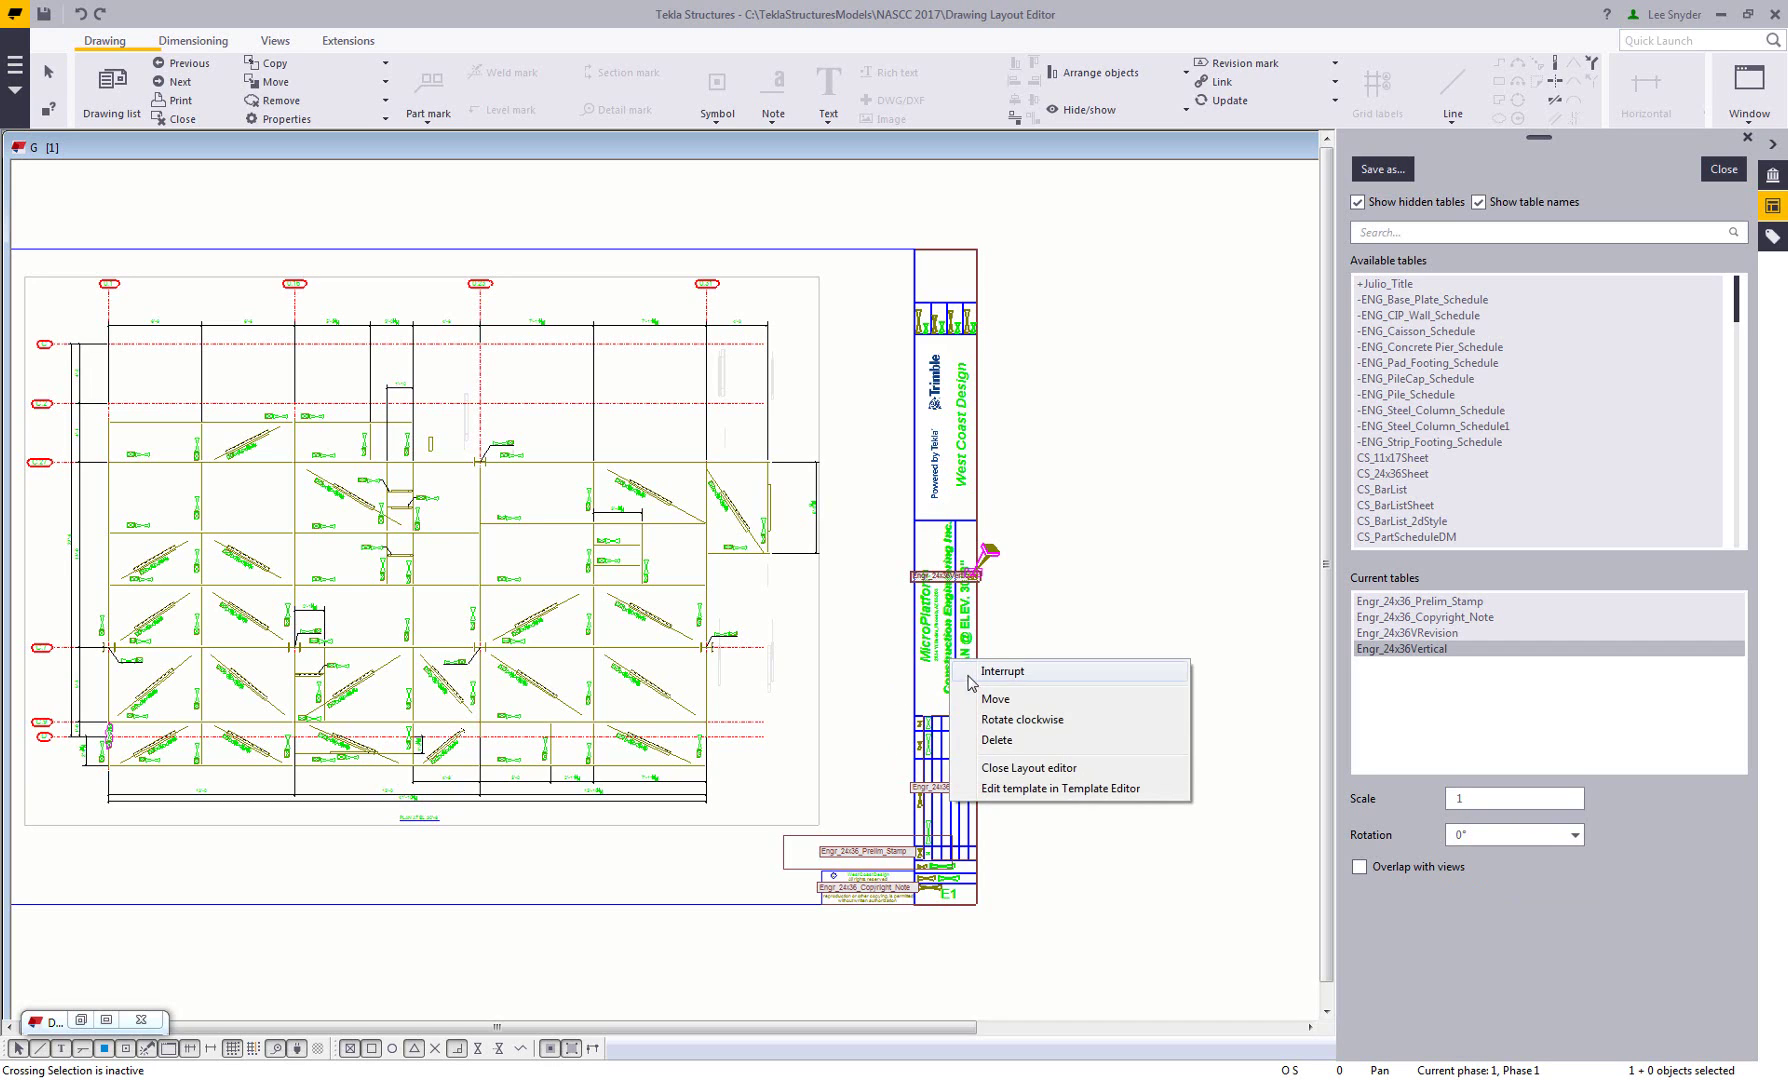
click(1033, 721)
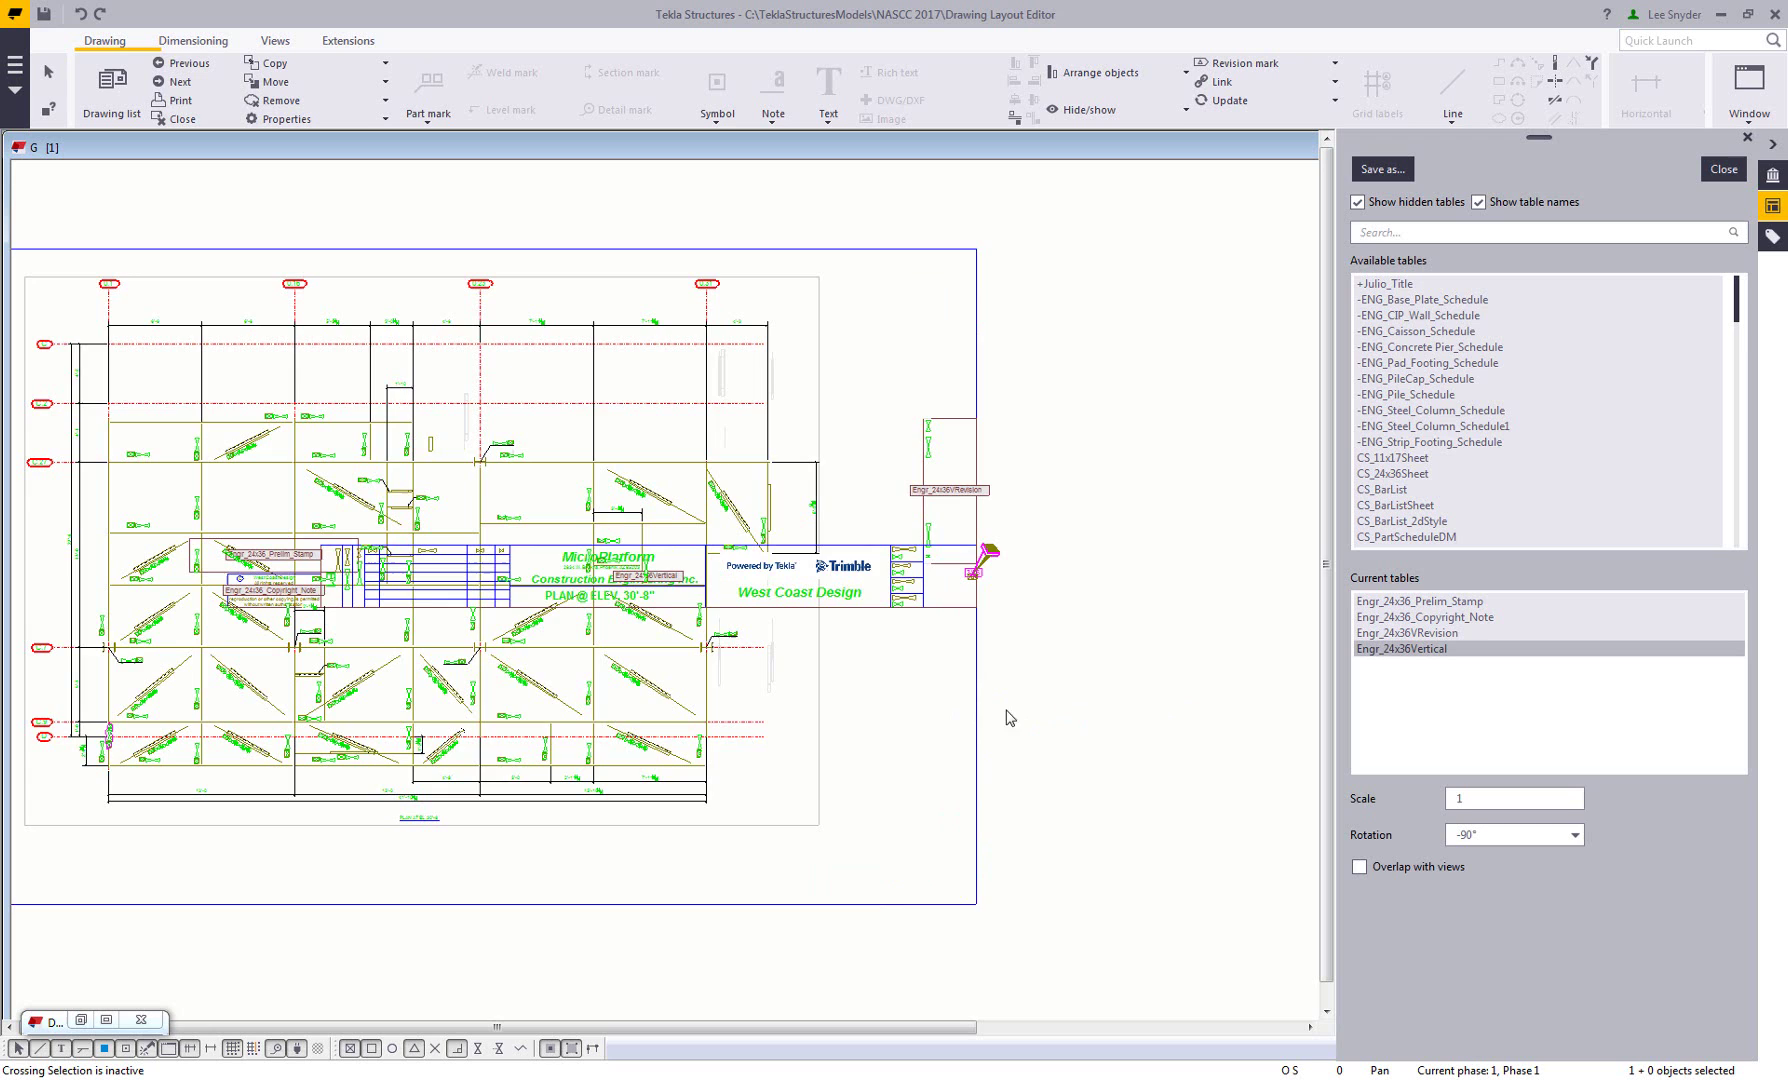
Move the rotated Engr_24x36Vertical title block so its lower-right corner sits on the sheet's lower-right corner
scroll(905, 625, up, 2)
click(908, 570)
right_click(910, 565)
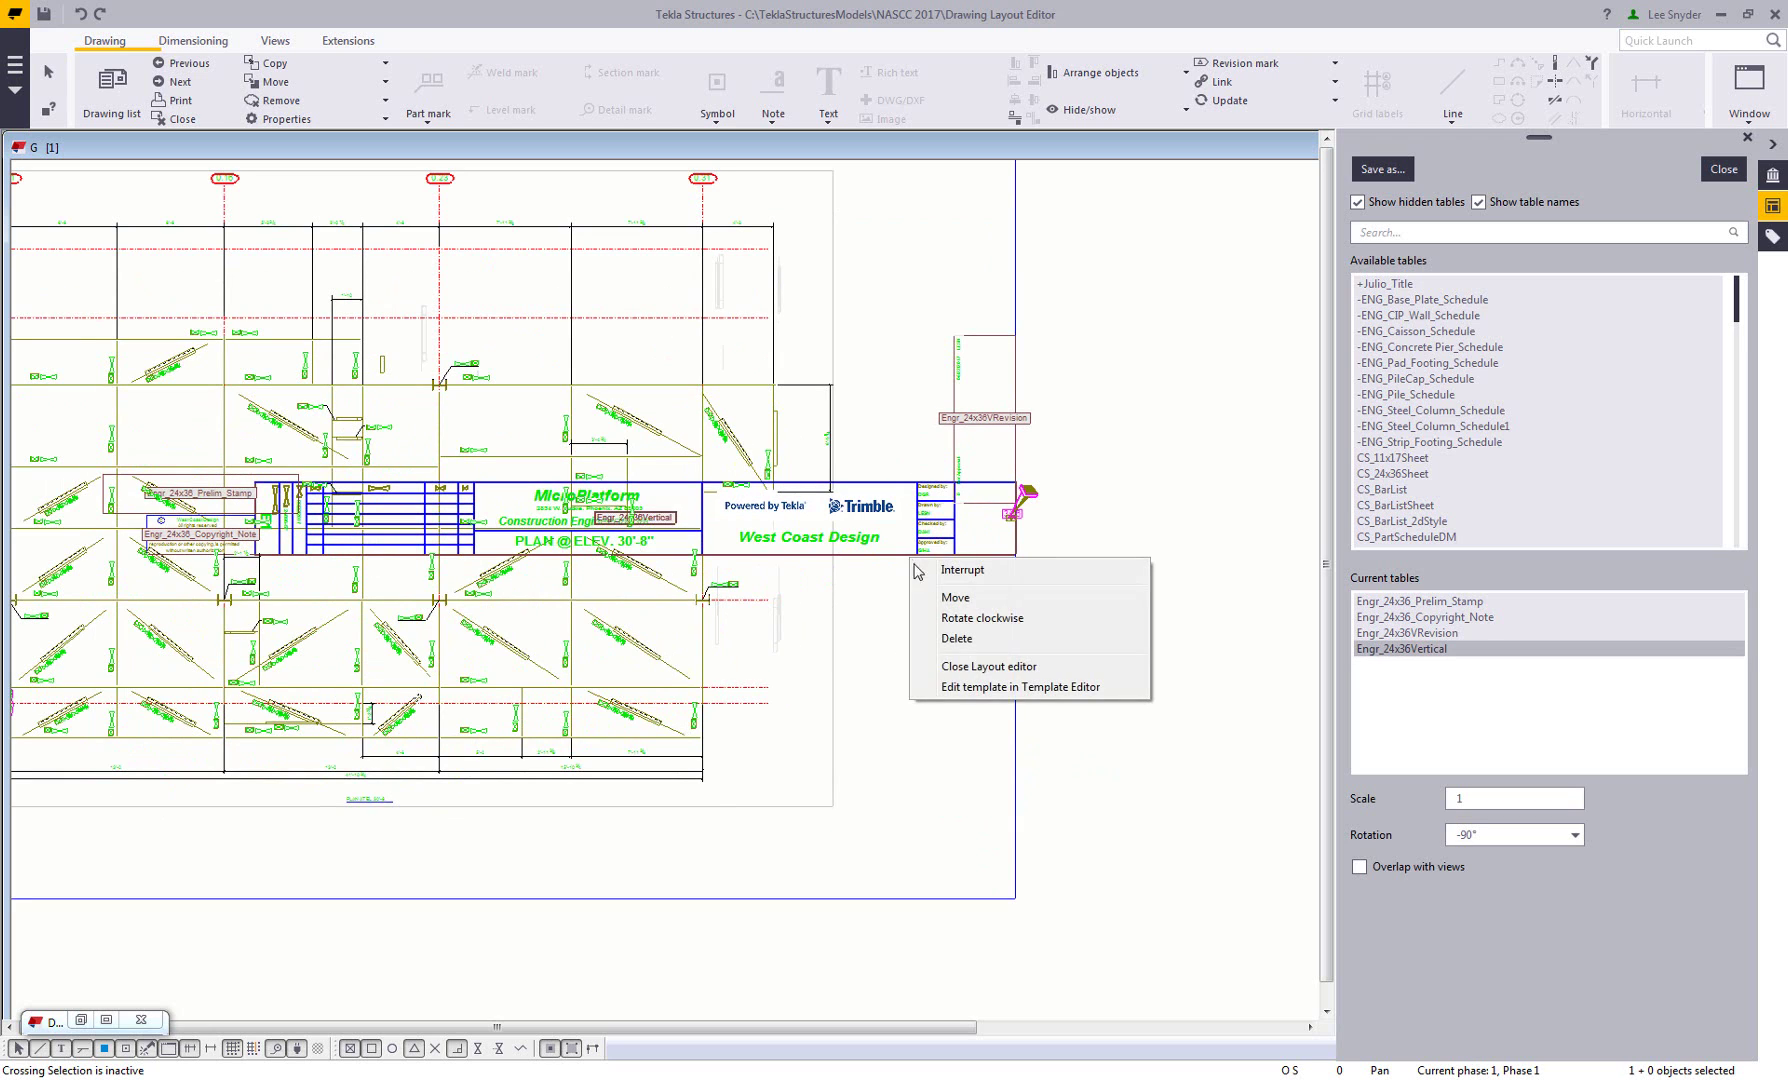
click(945, 596)
click(1018, 555)
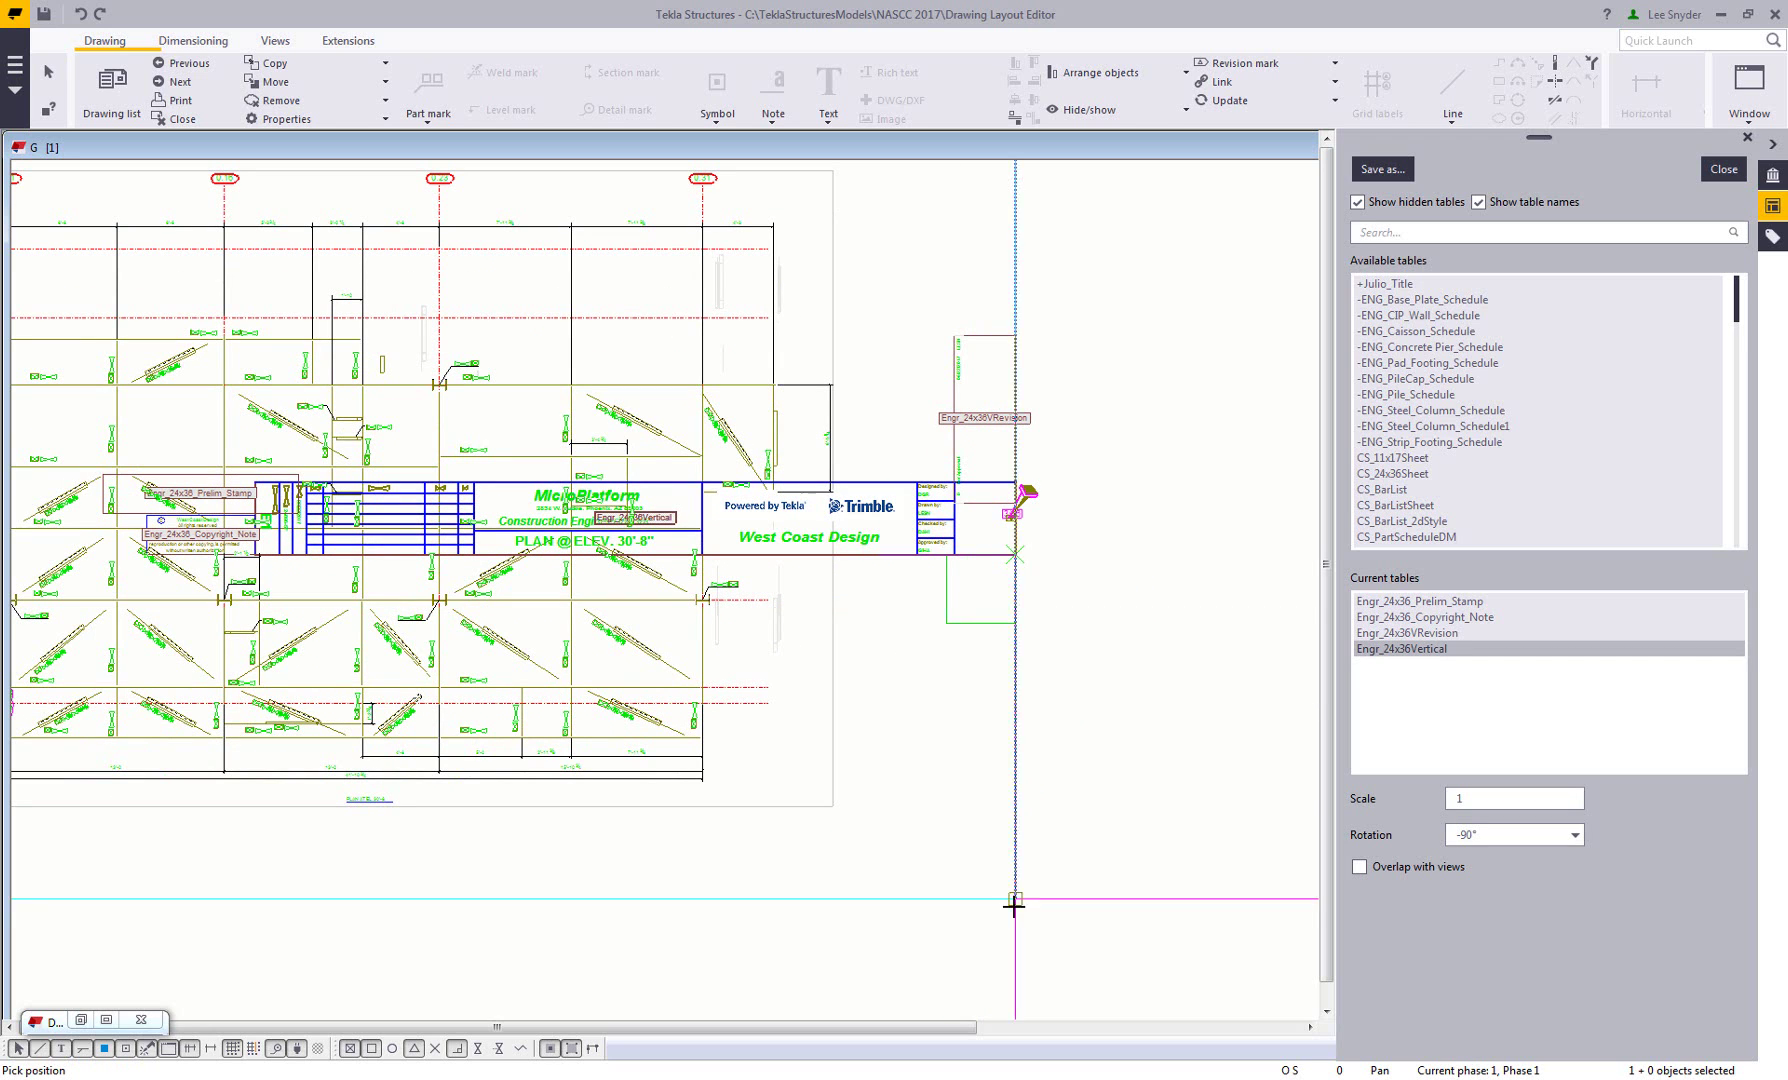
click(1015, 898)
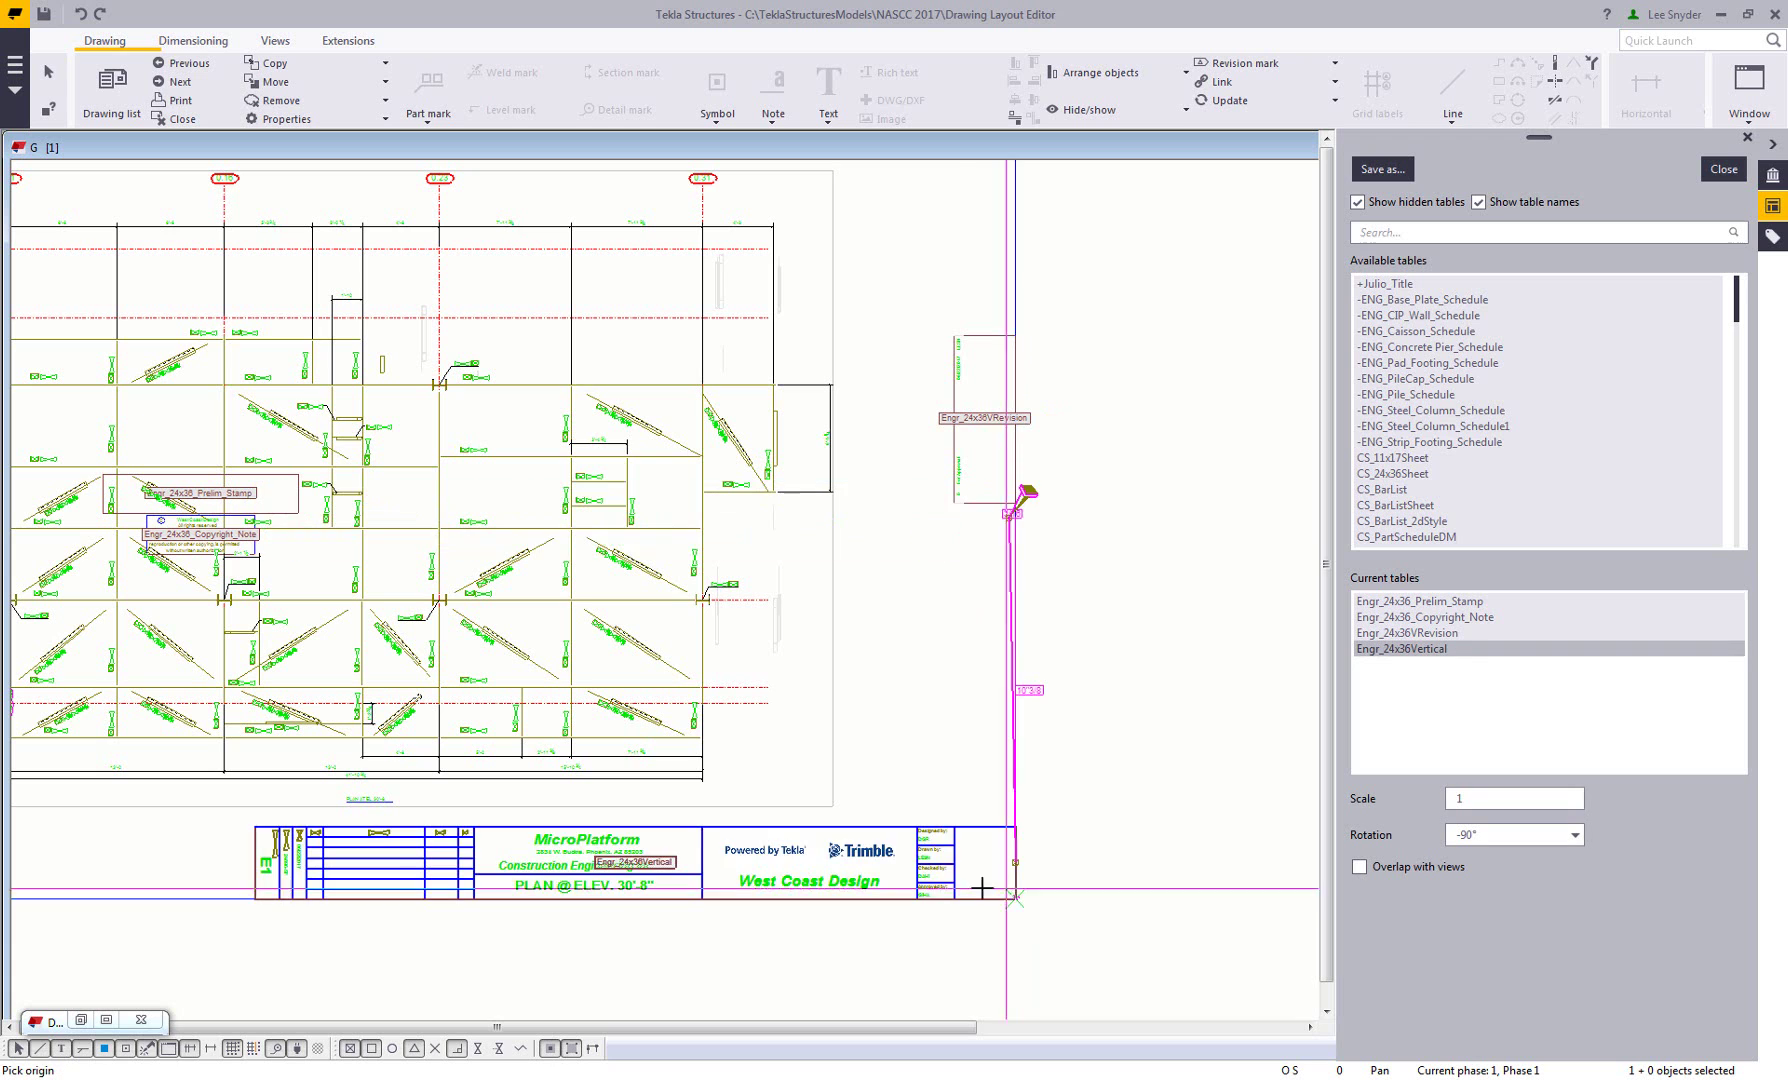
middle_drag(539, 697, 794, 607)
right_click(794, 607)
key(Escape)
Move the Engr_24x36_Copyright_Note table so its lower-right corner meets the title block's lower-left corner
scroll(443, 466, up, 2)
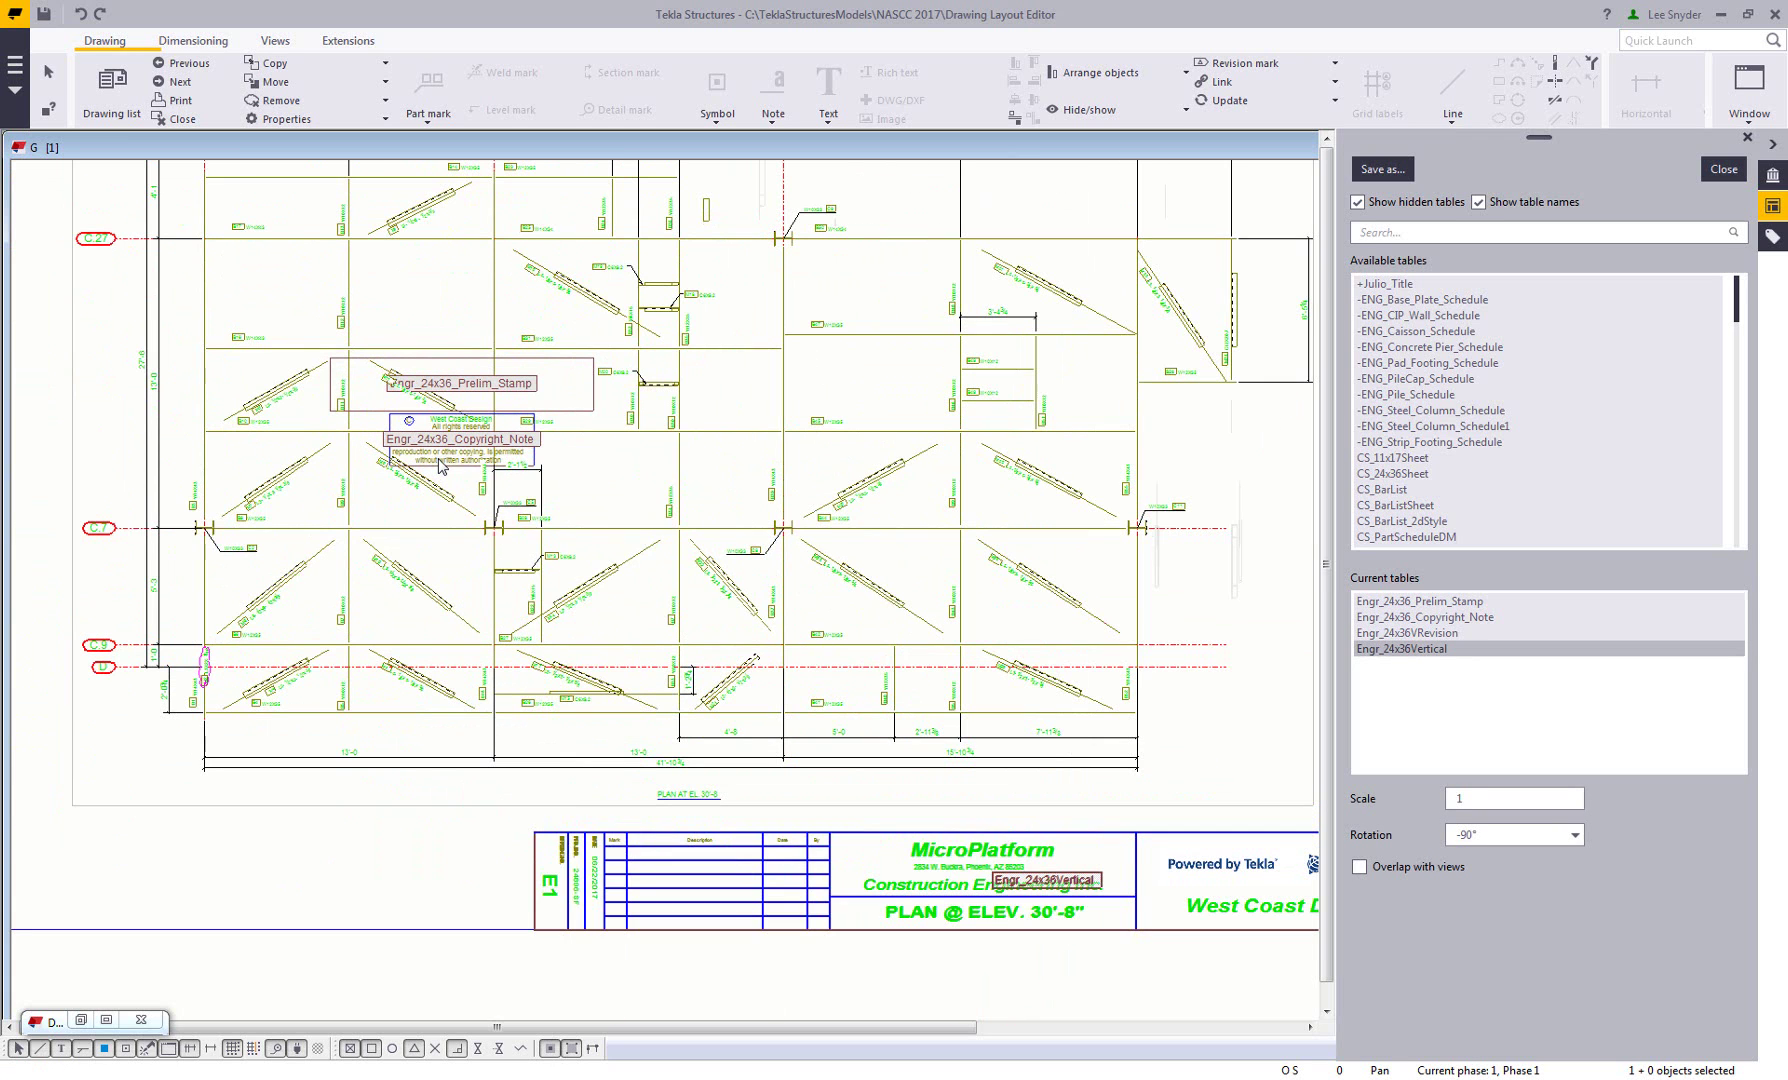
right_click(441, 462)
click(477, 503)
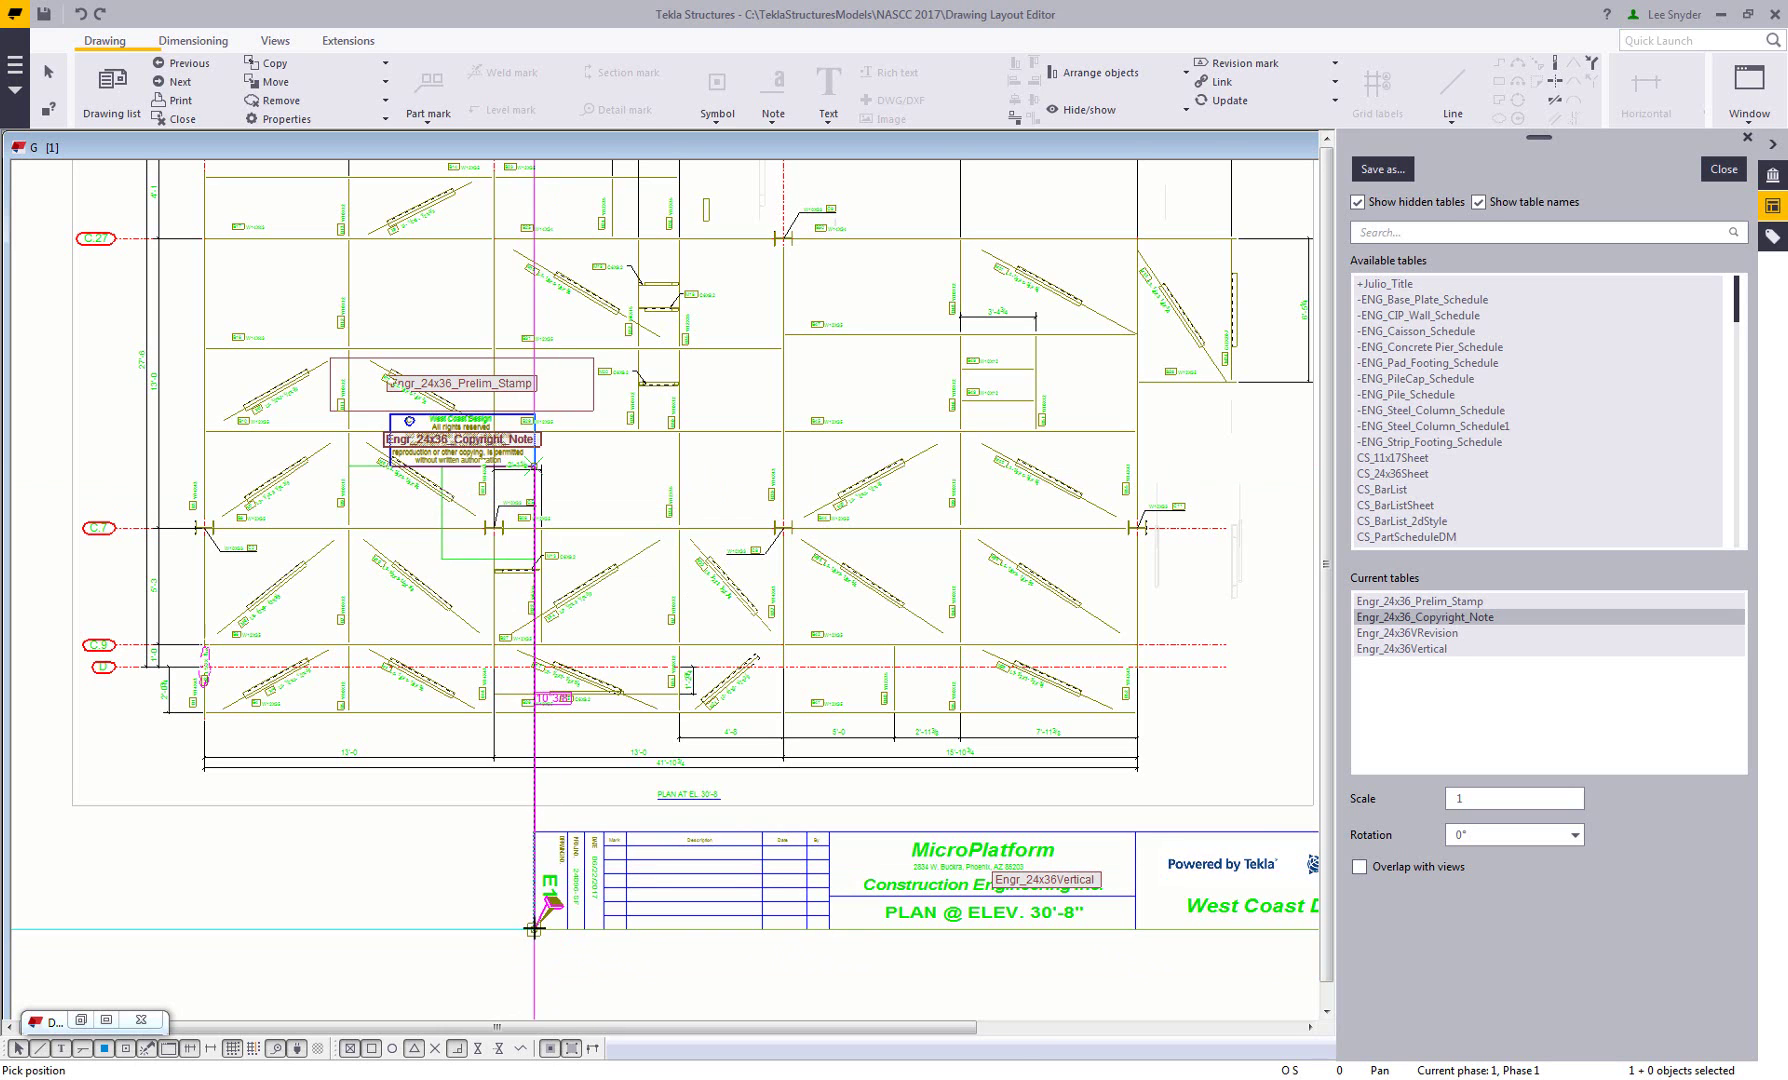
click(535, 928)
right_click(445, 593)
key(Escape)
Move the Engr_24x36_Prelim_Stamp table directly above the copyright note, snapping to the note's upper edge
right_click(452, 372)
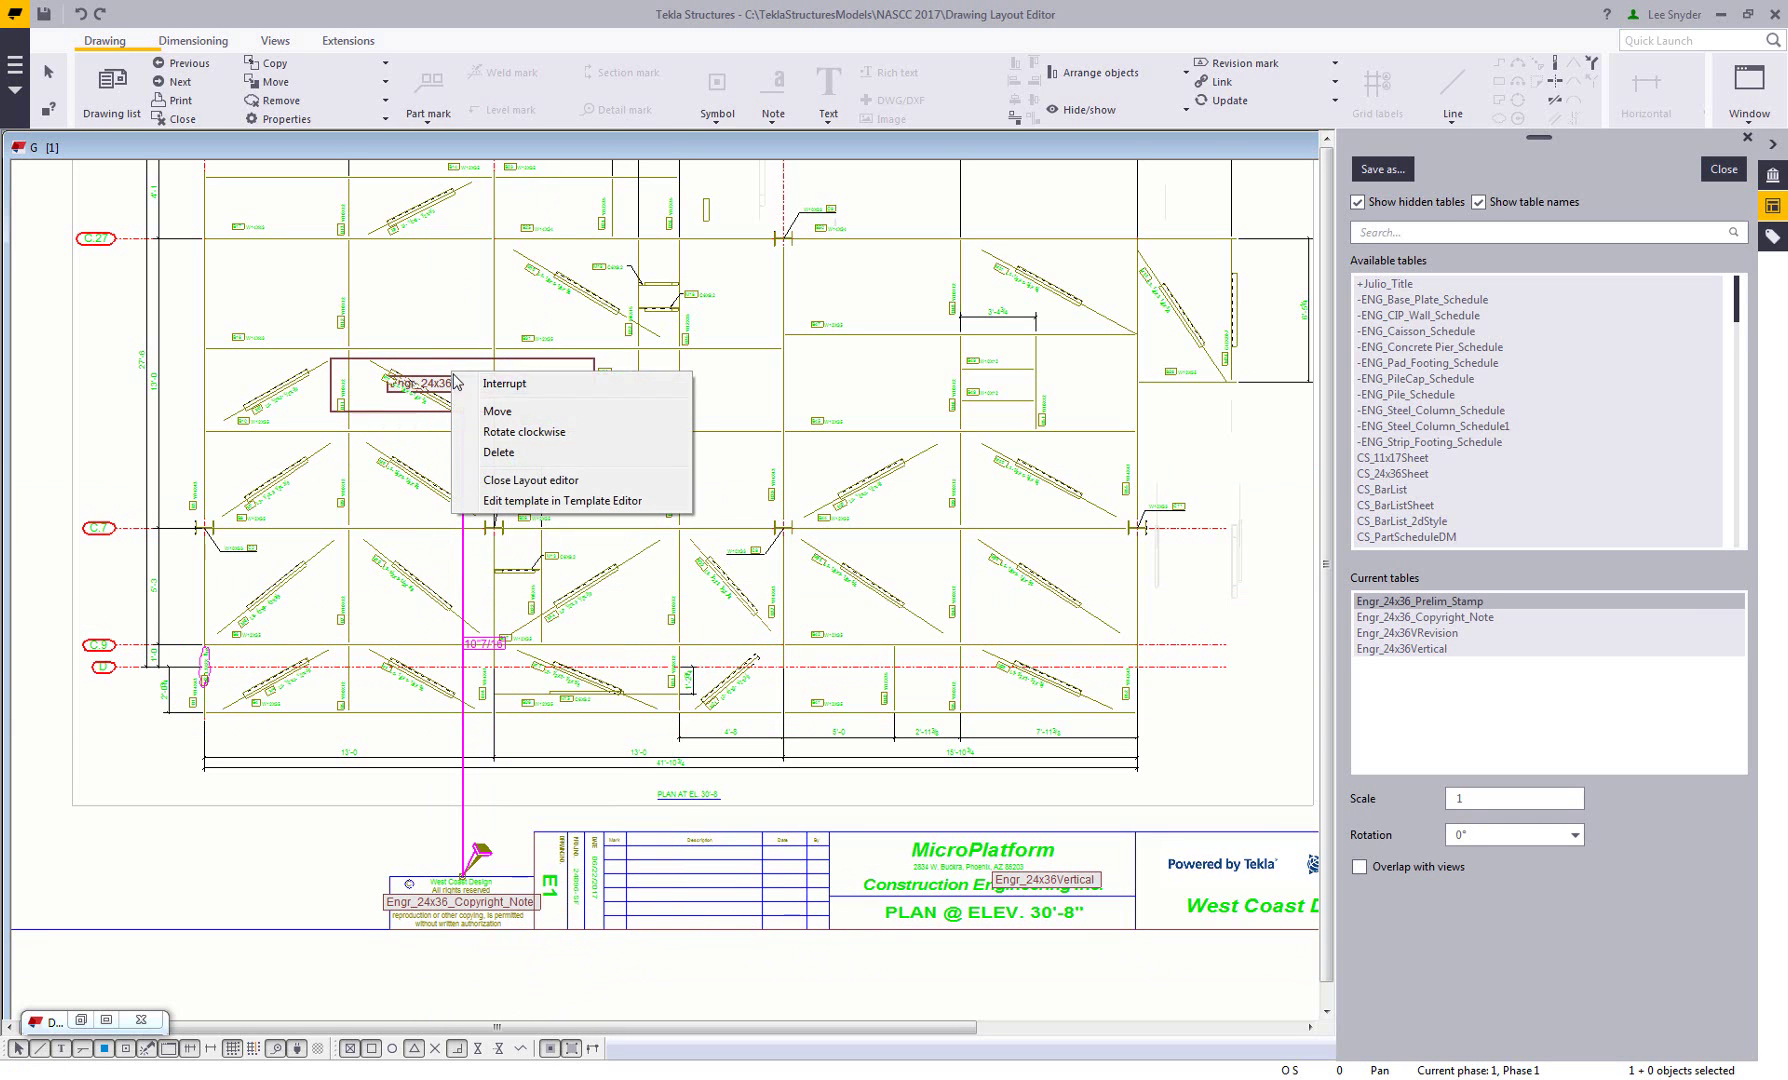
click(472, 411)
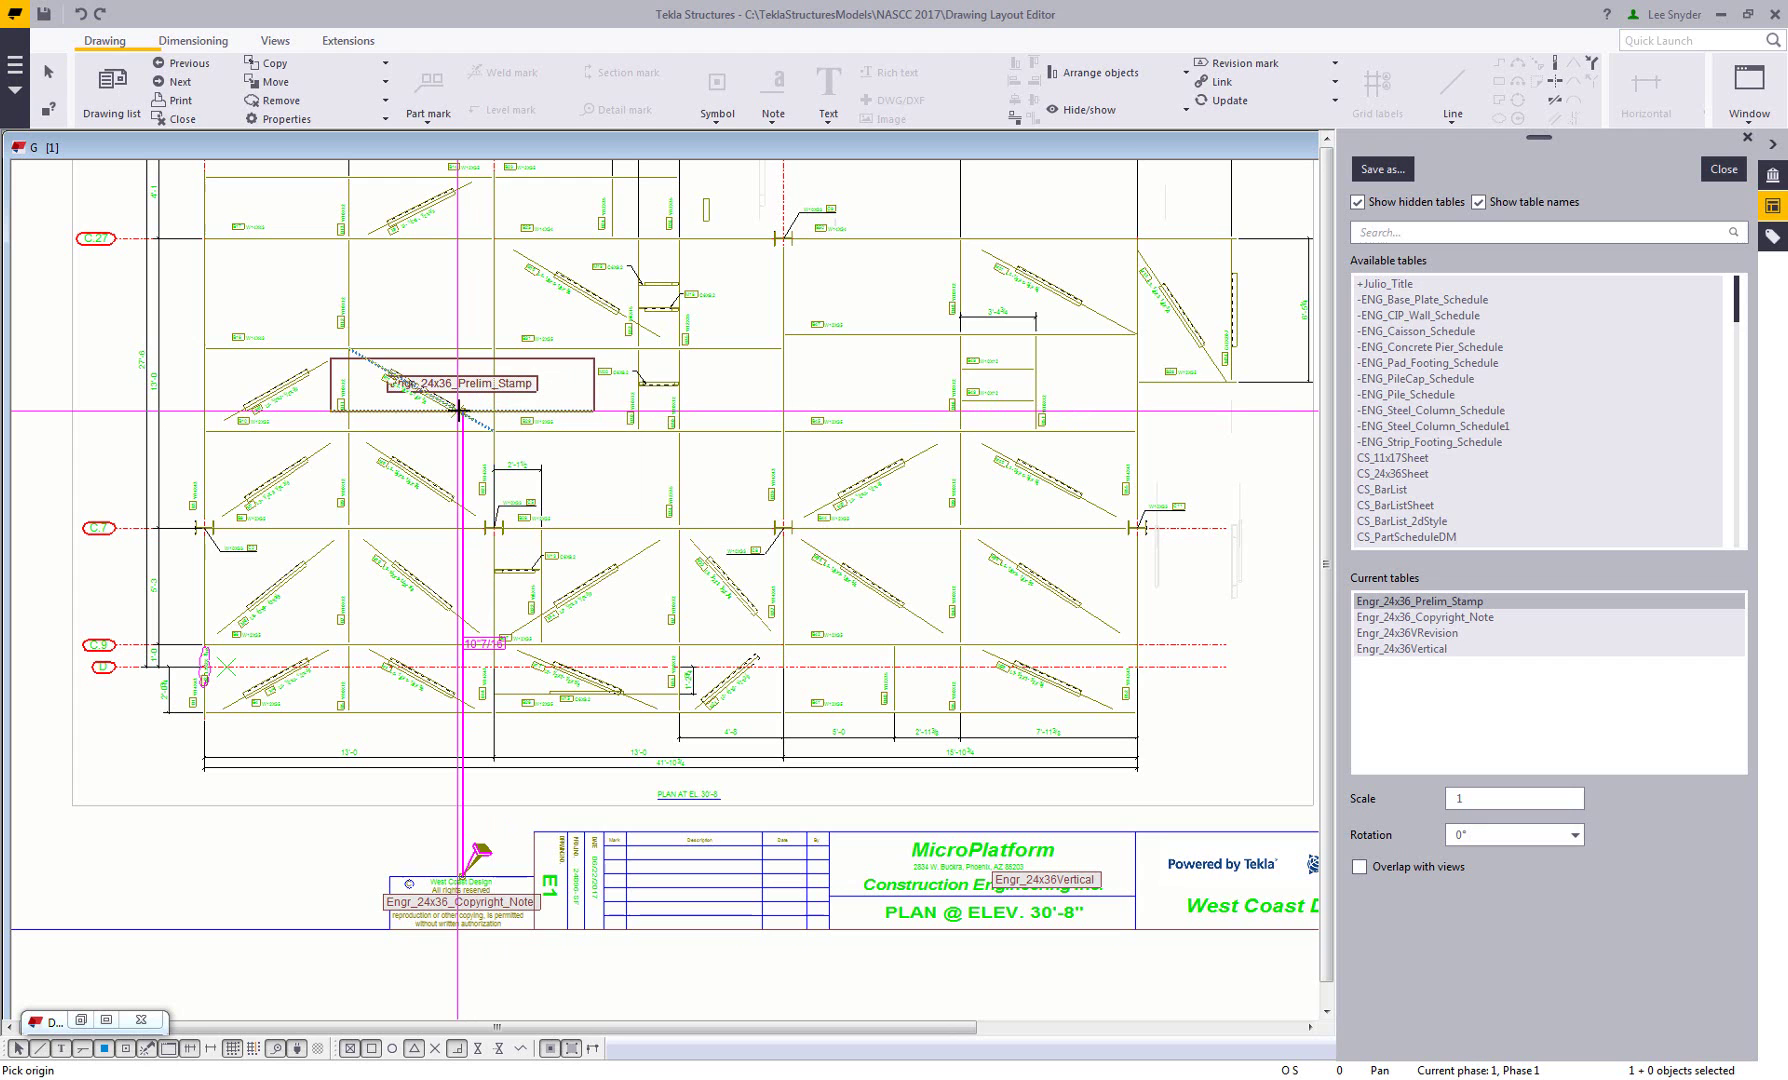
click(465, 411)
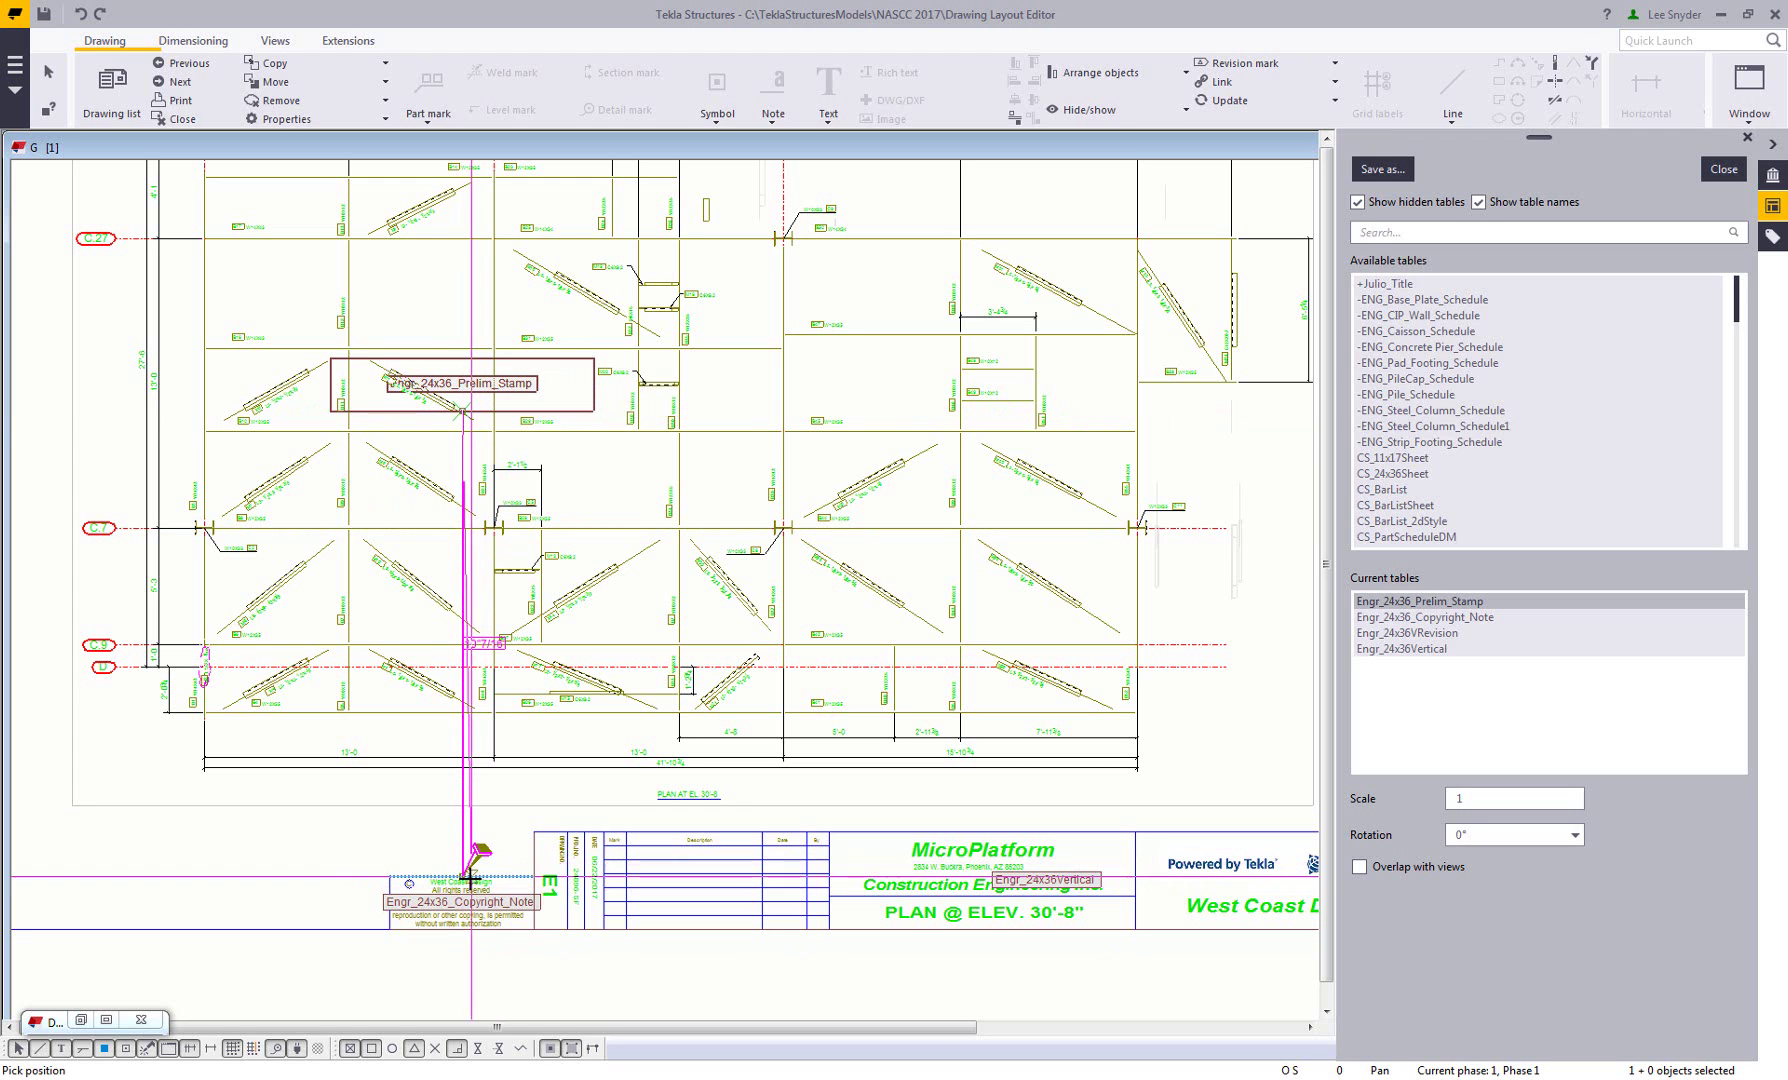
click(465, 826)
scroll(550, 750, down, 3)
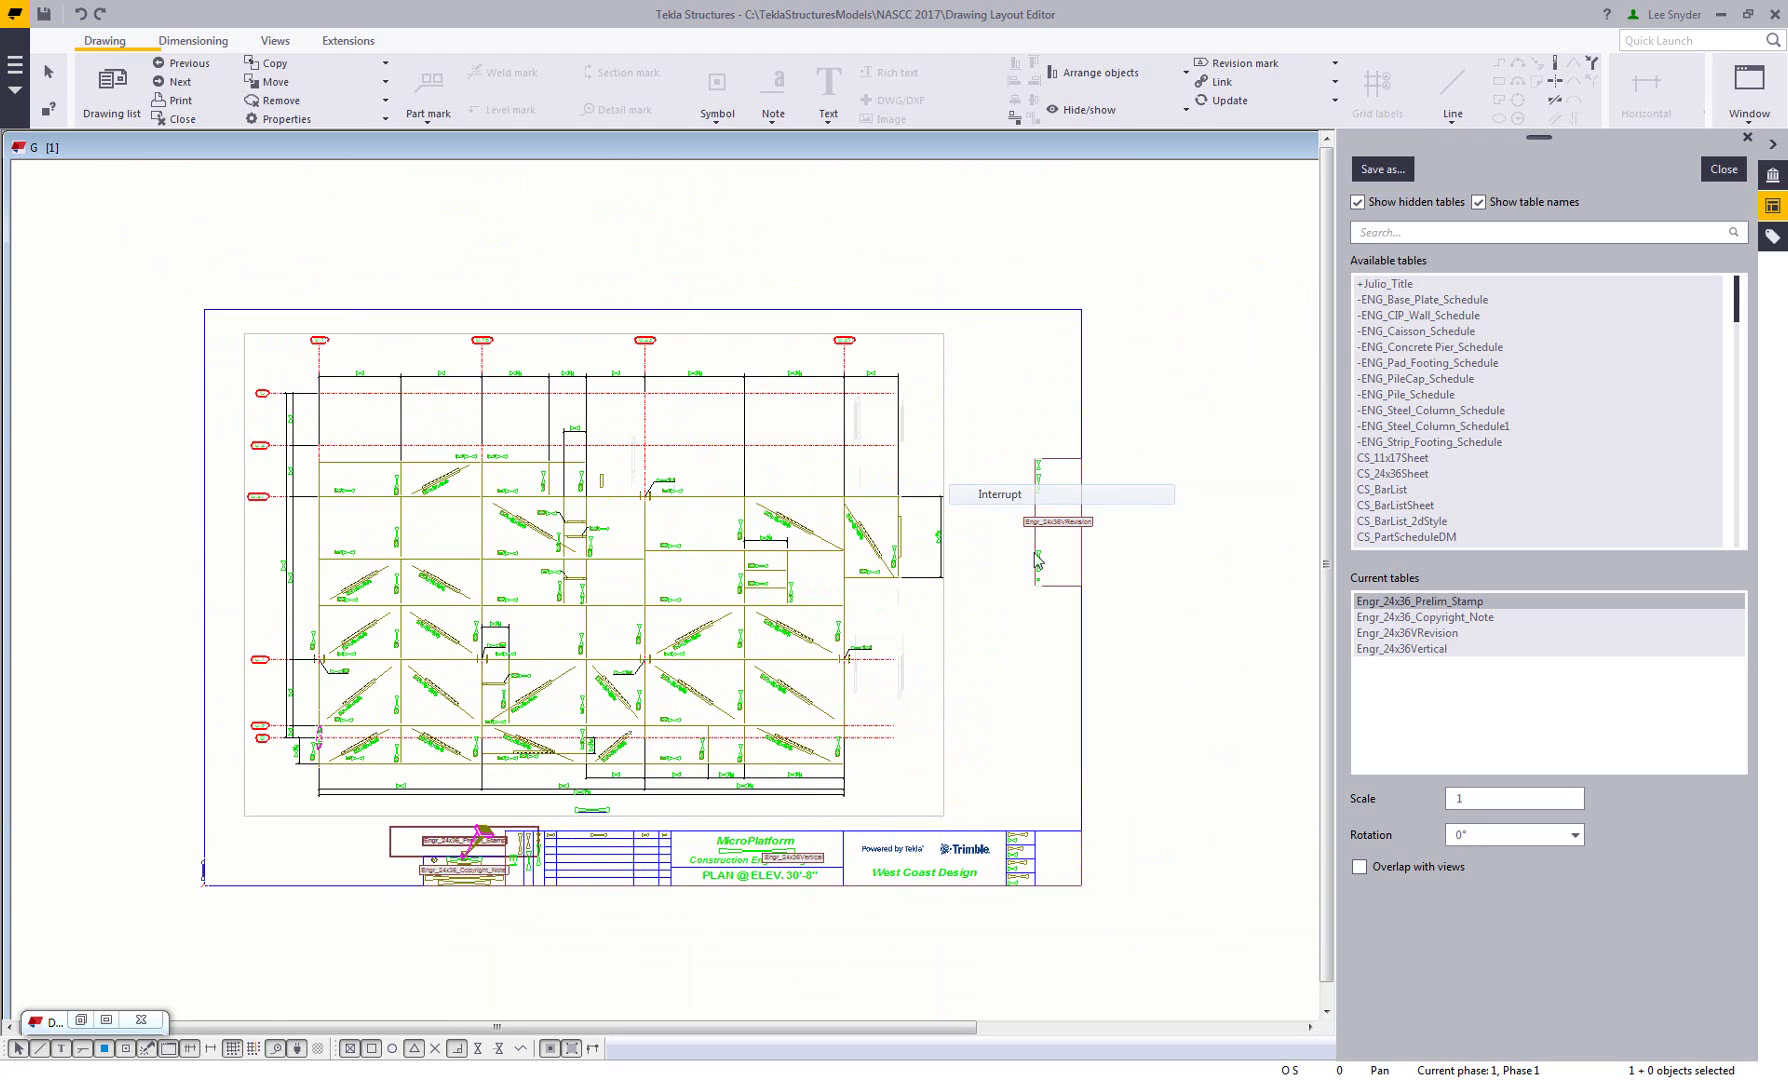
scroll(1062, 590, up, 5)
key(Escape)
Rotate the Engr_24x36VRevision table clockwise to -90°
click(1068, 584)
right_click(1069, 589)
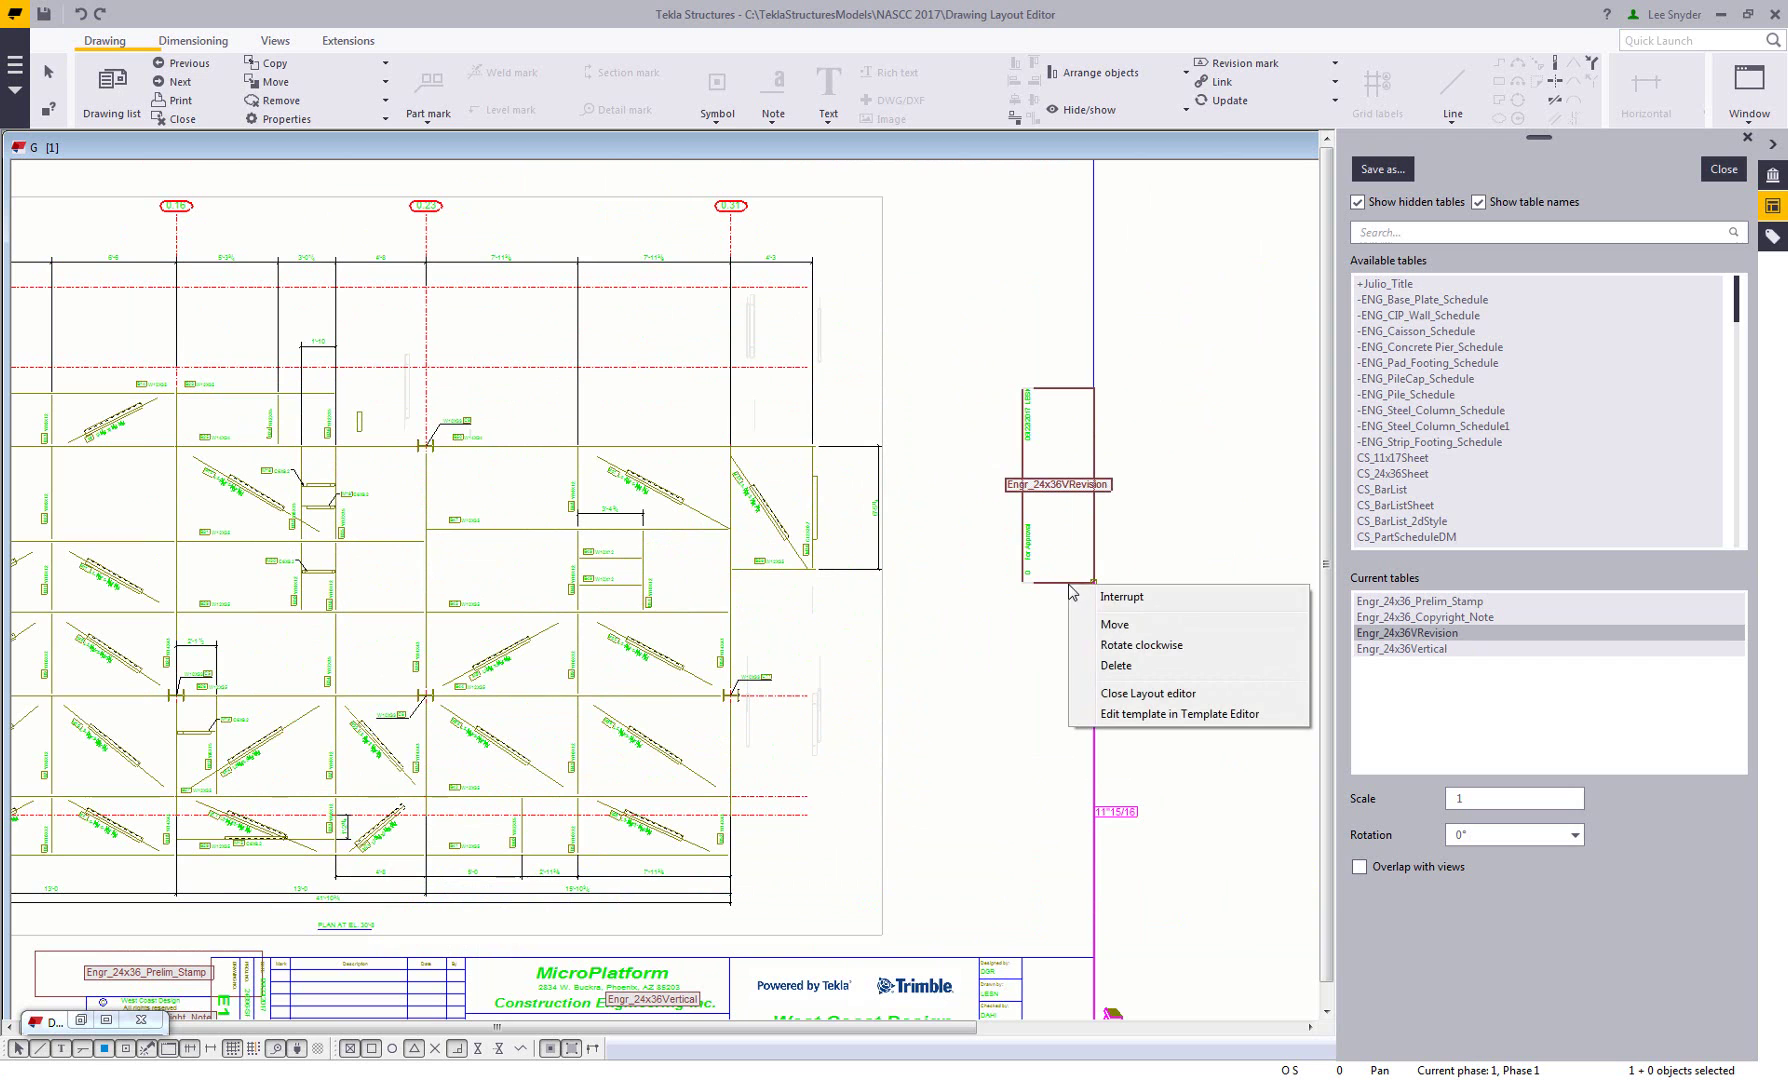
click(1100, 645)
Move the rotated Engr_24x36VRevision table onto the revision rows of the horizontal title block
right_click(1022, 512)
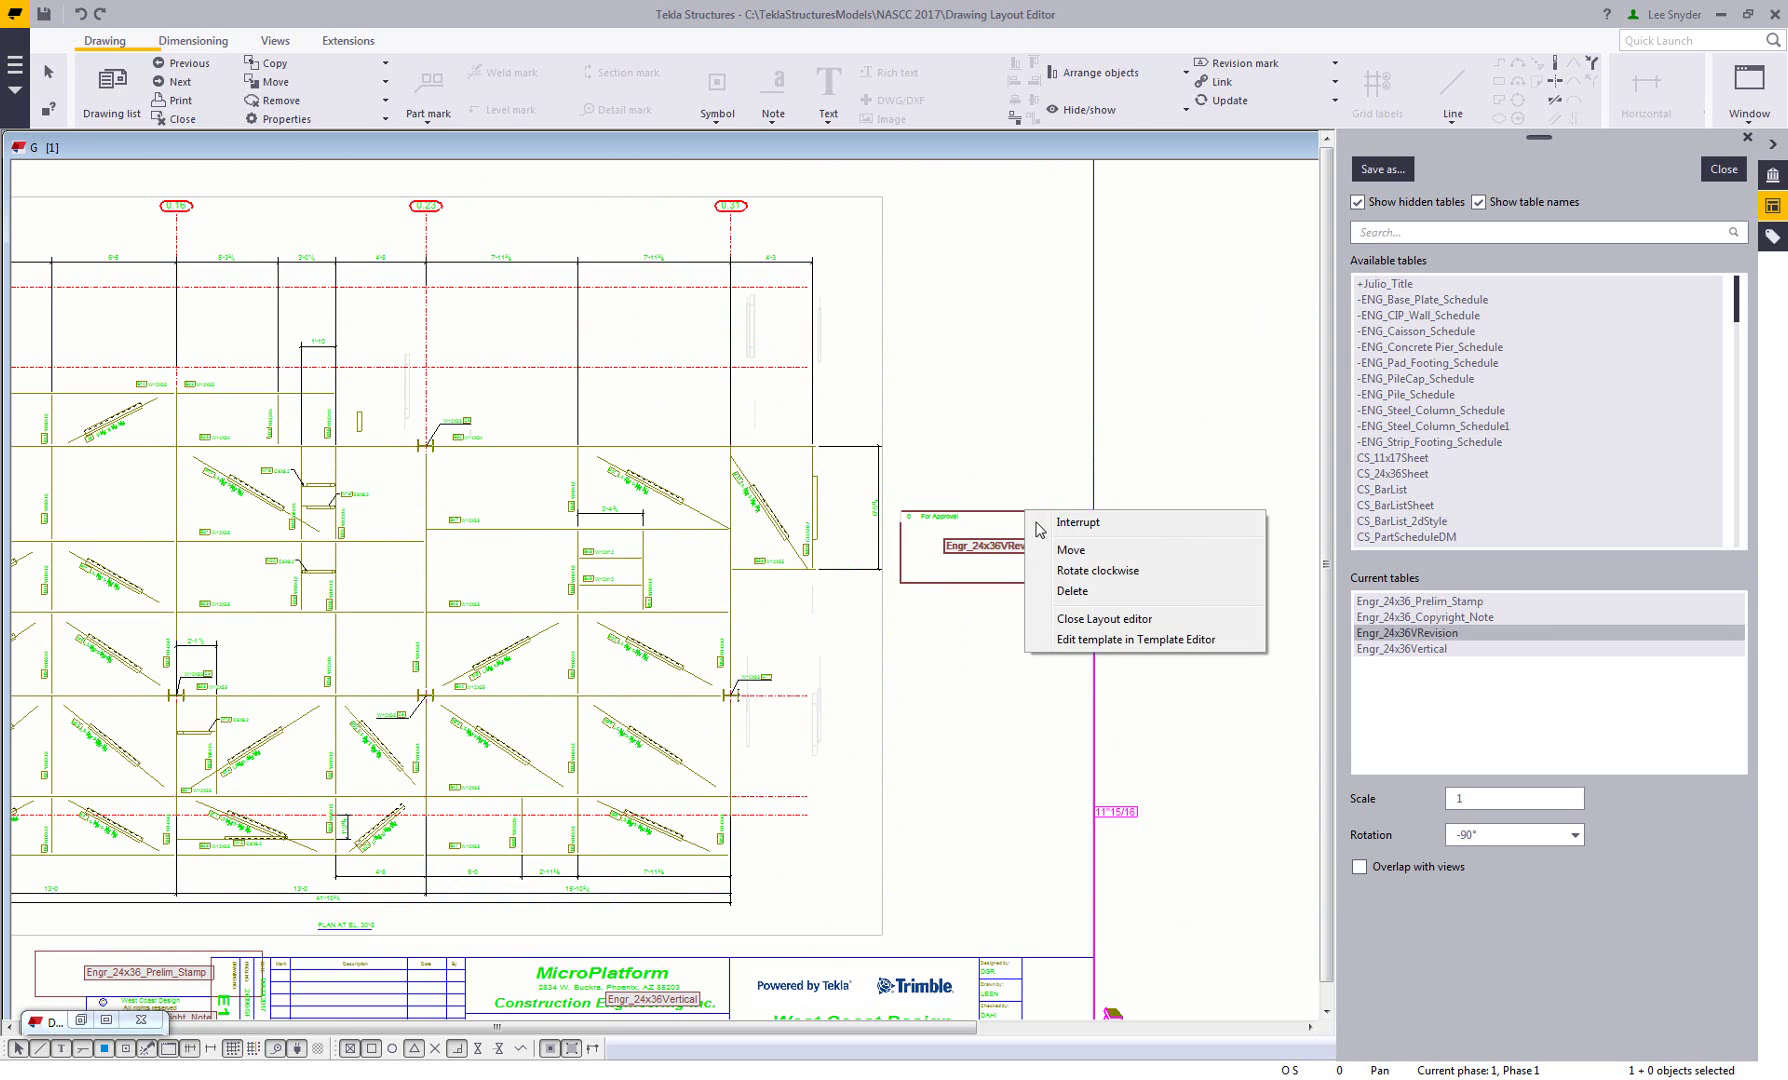
click(1055, 543)
click(1094, 508)
scroll(605, 731, up, 4)
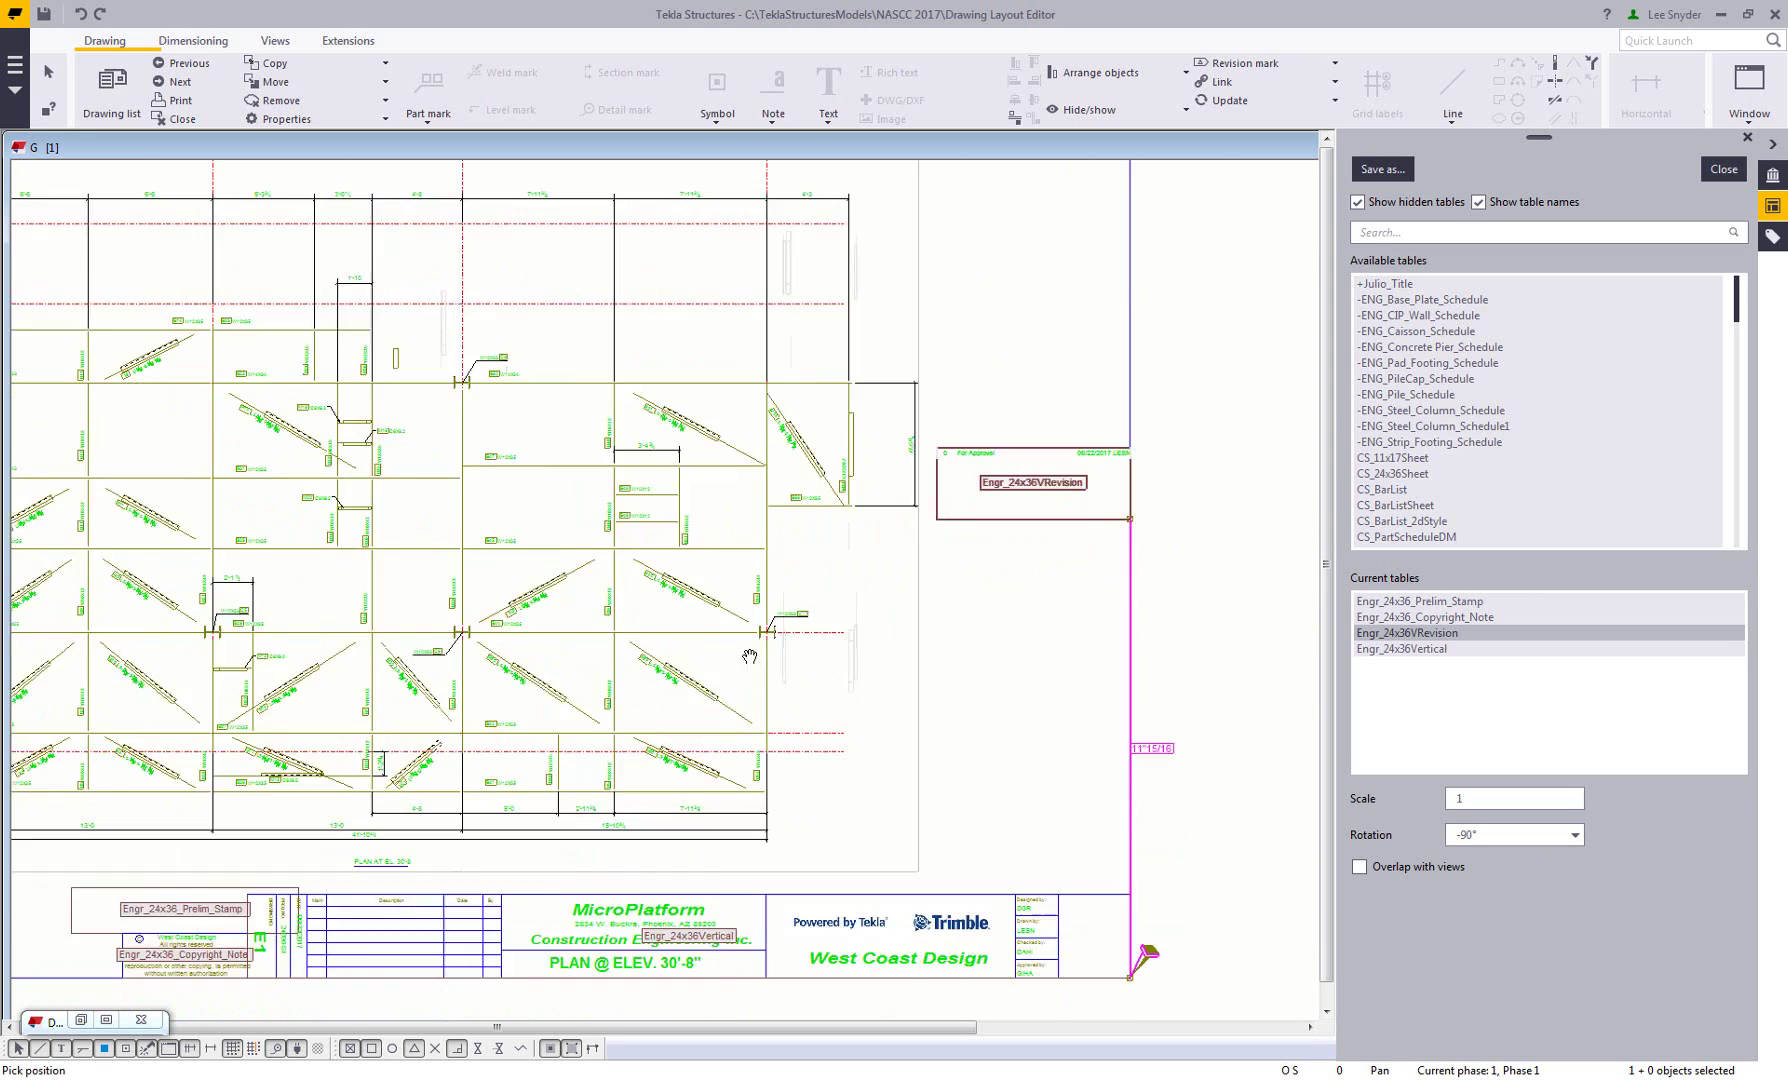
scroll(605, 731, down, 3)
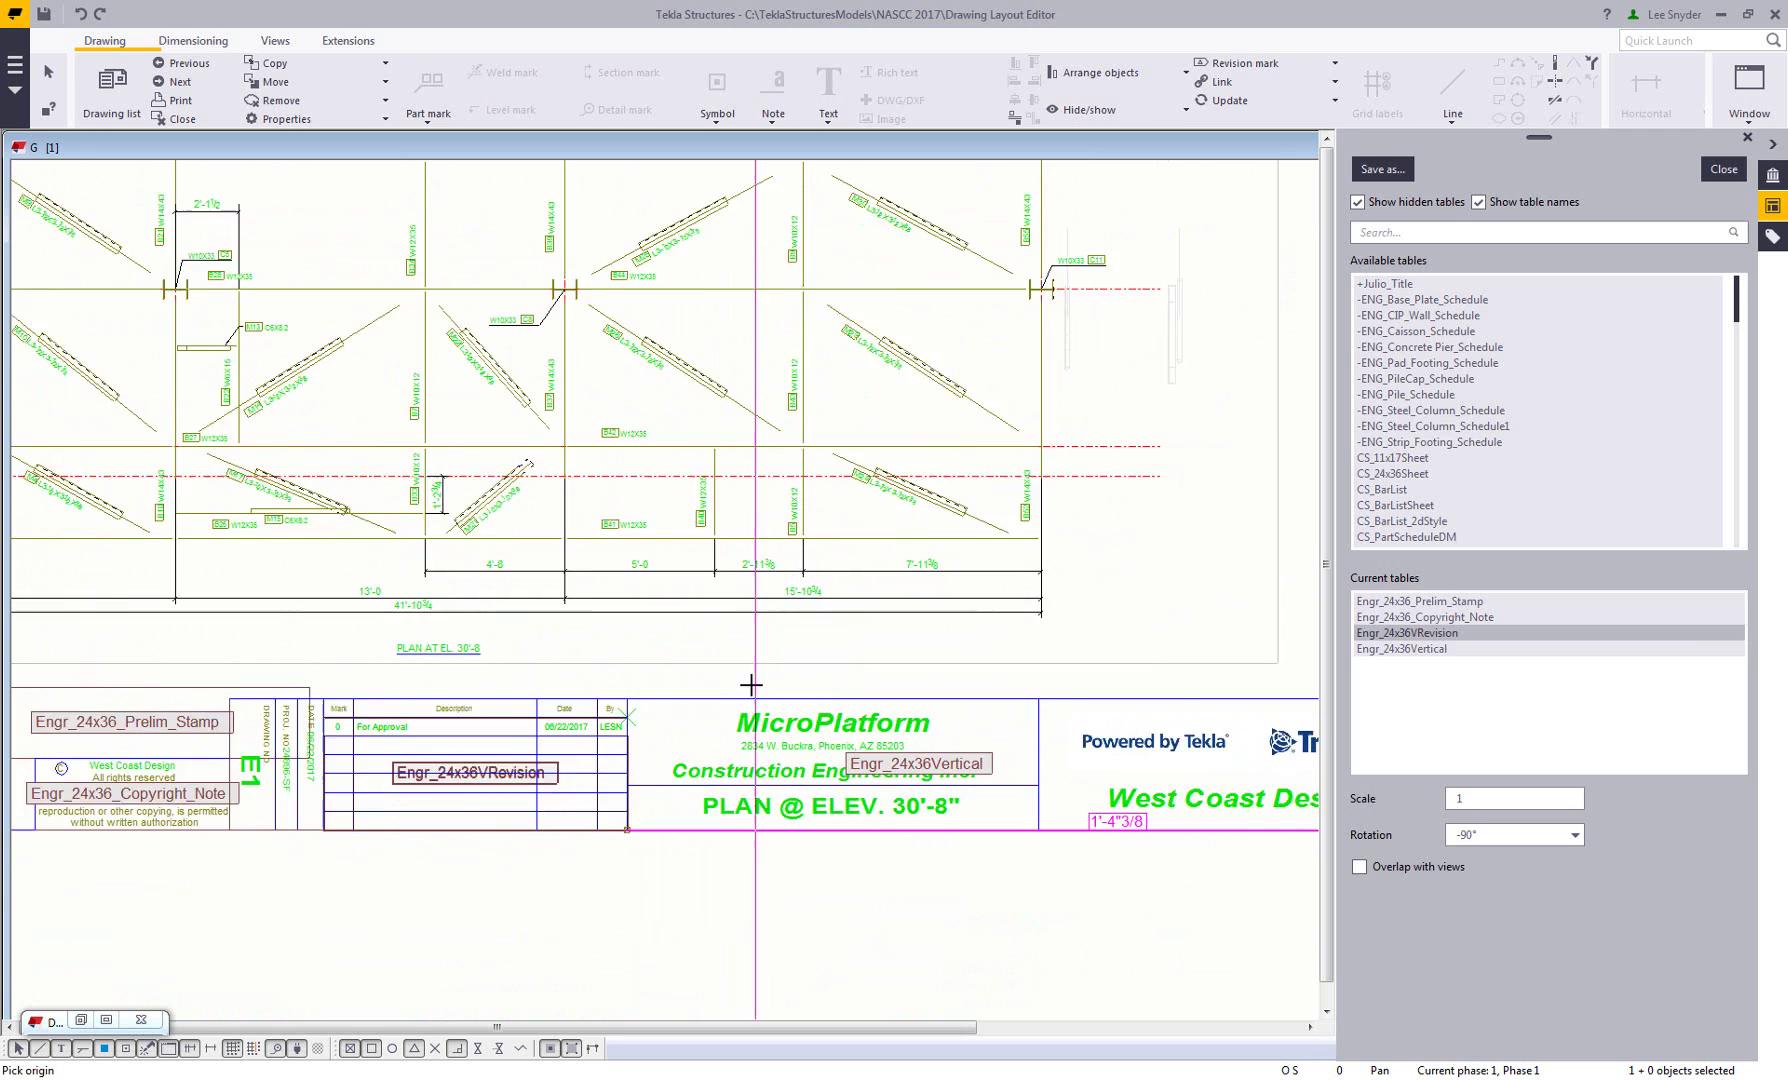
click(702, 682)
right_click(702, 682)
click(735, 690)
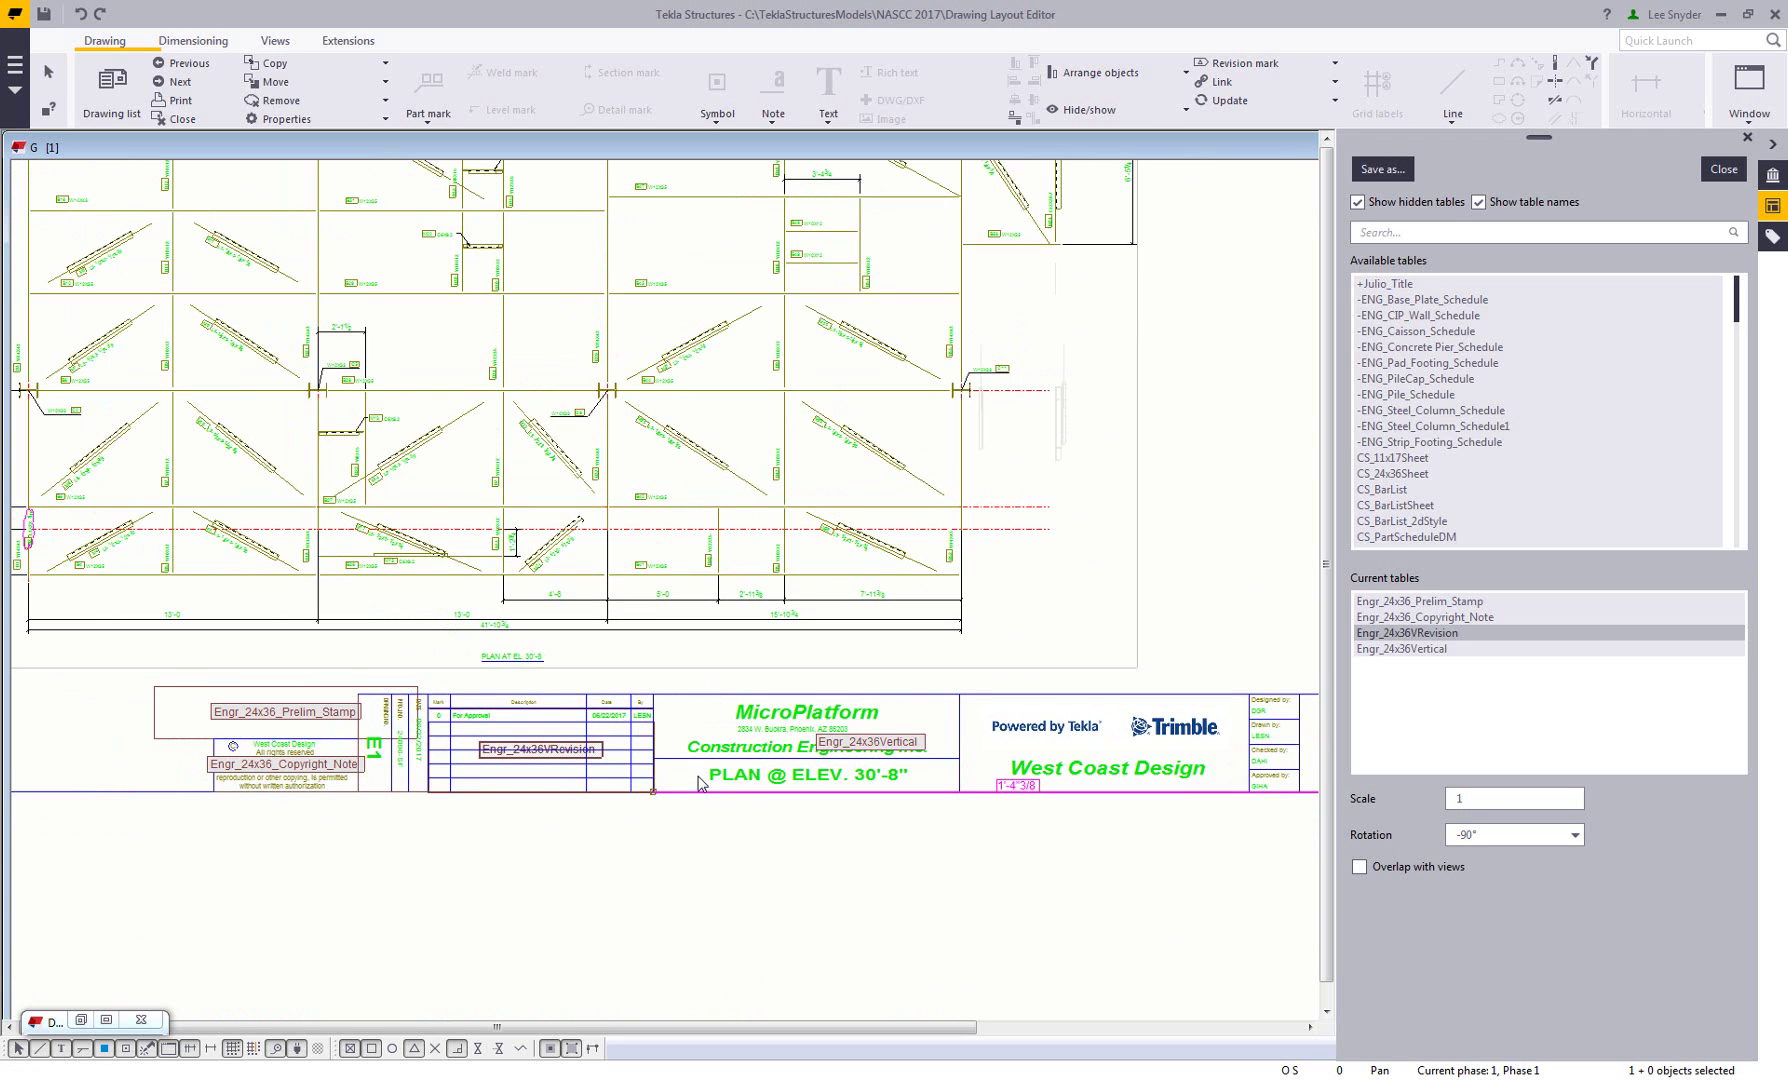
Filter the available tables by "engr" and insert Engr_TitleBlock at the sheet's lower-left corner
scroll(713, 797, down, 1)
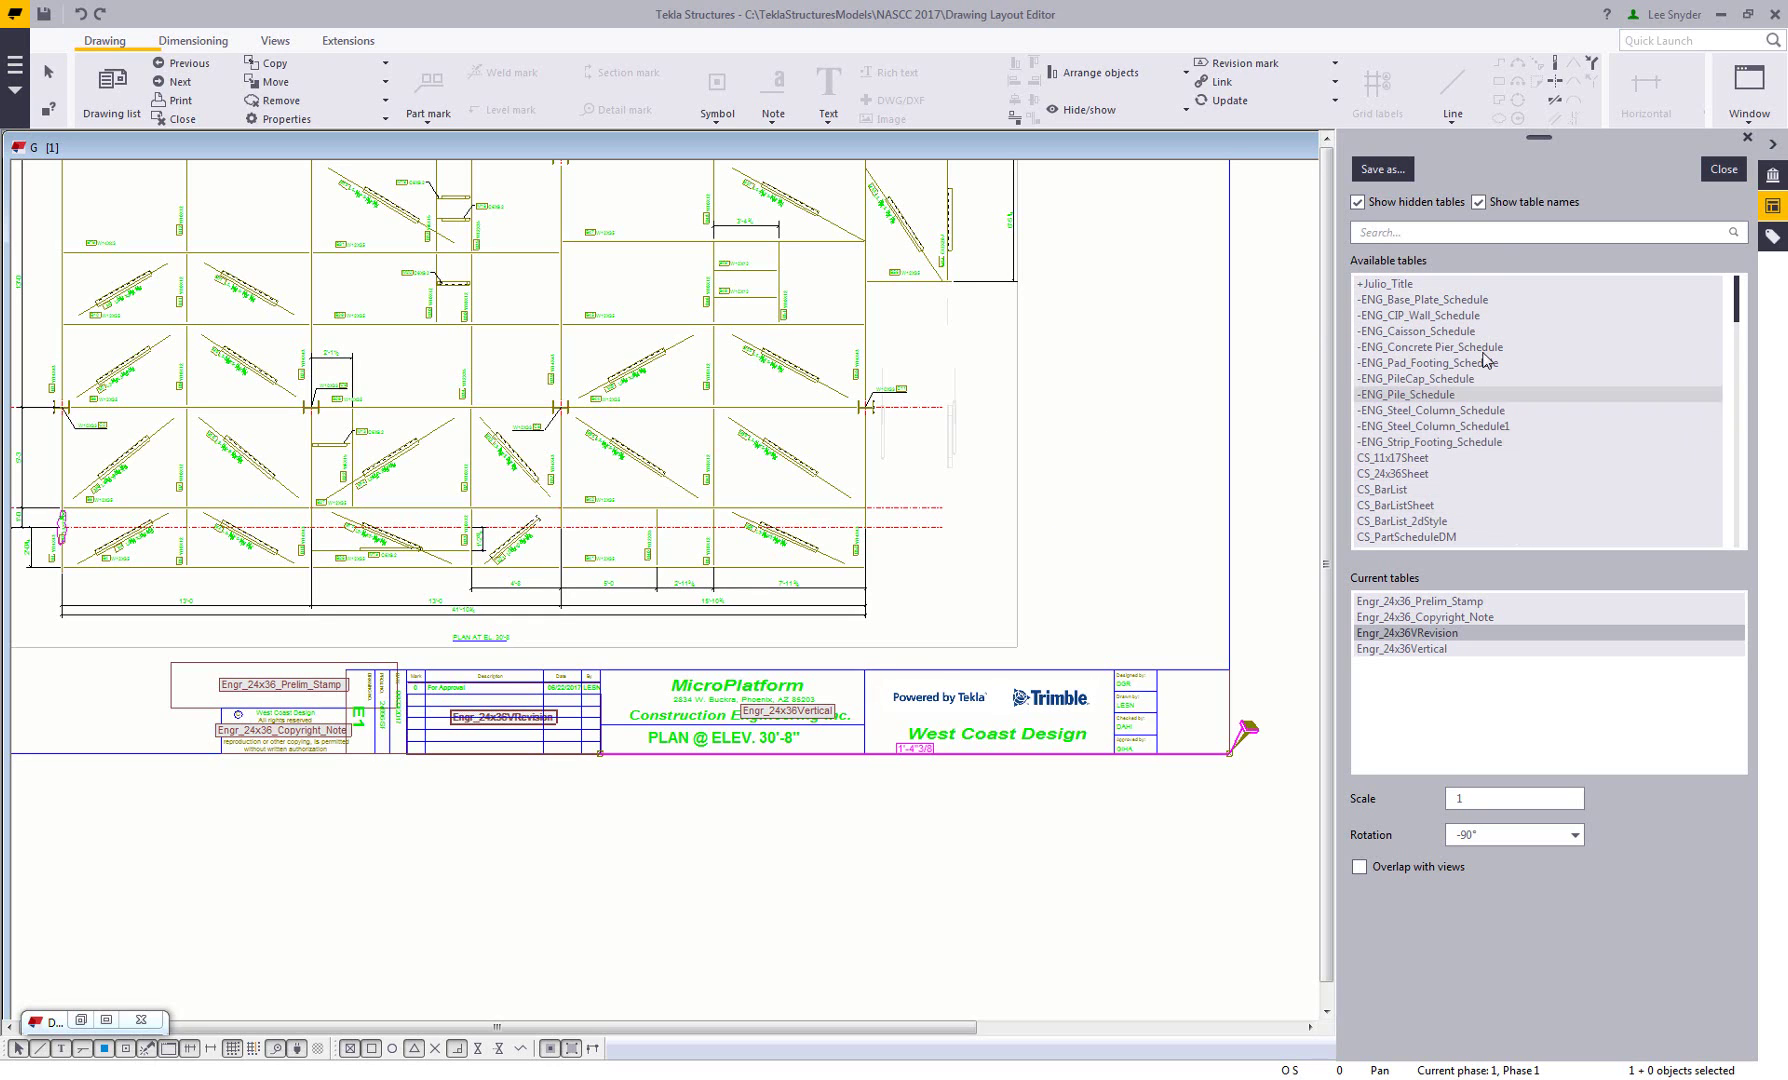
click(1506, 229)
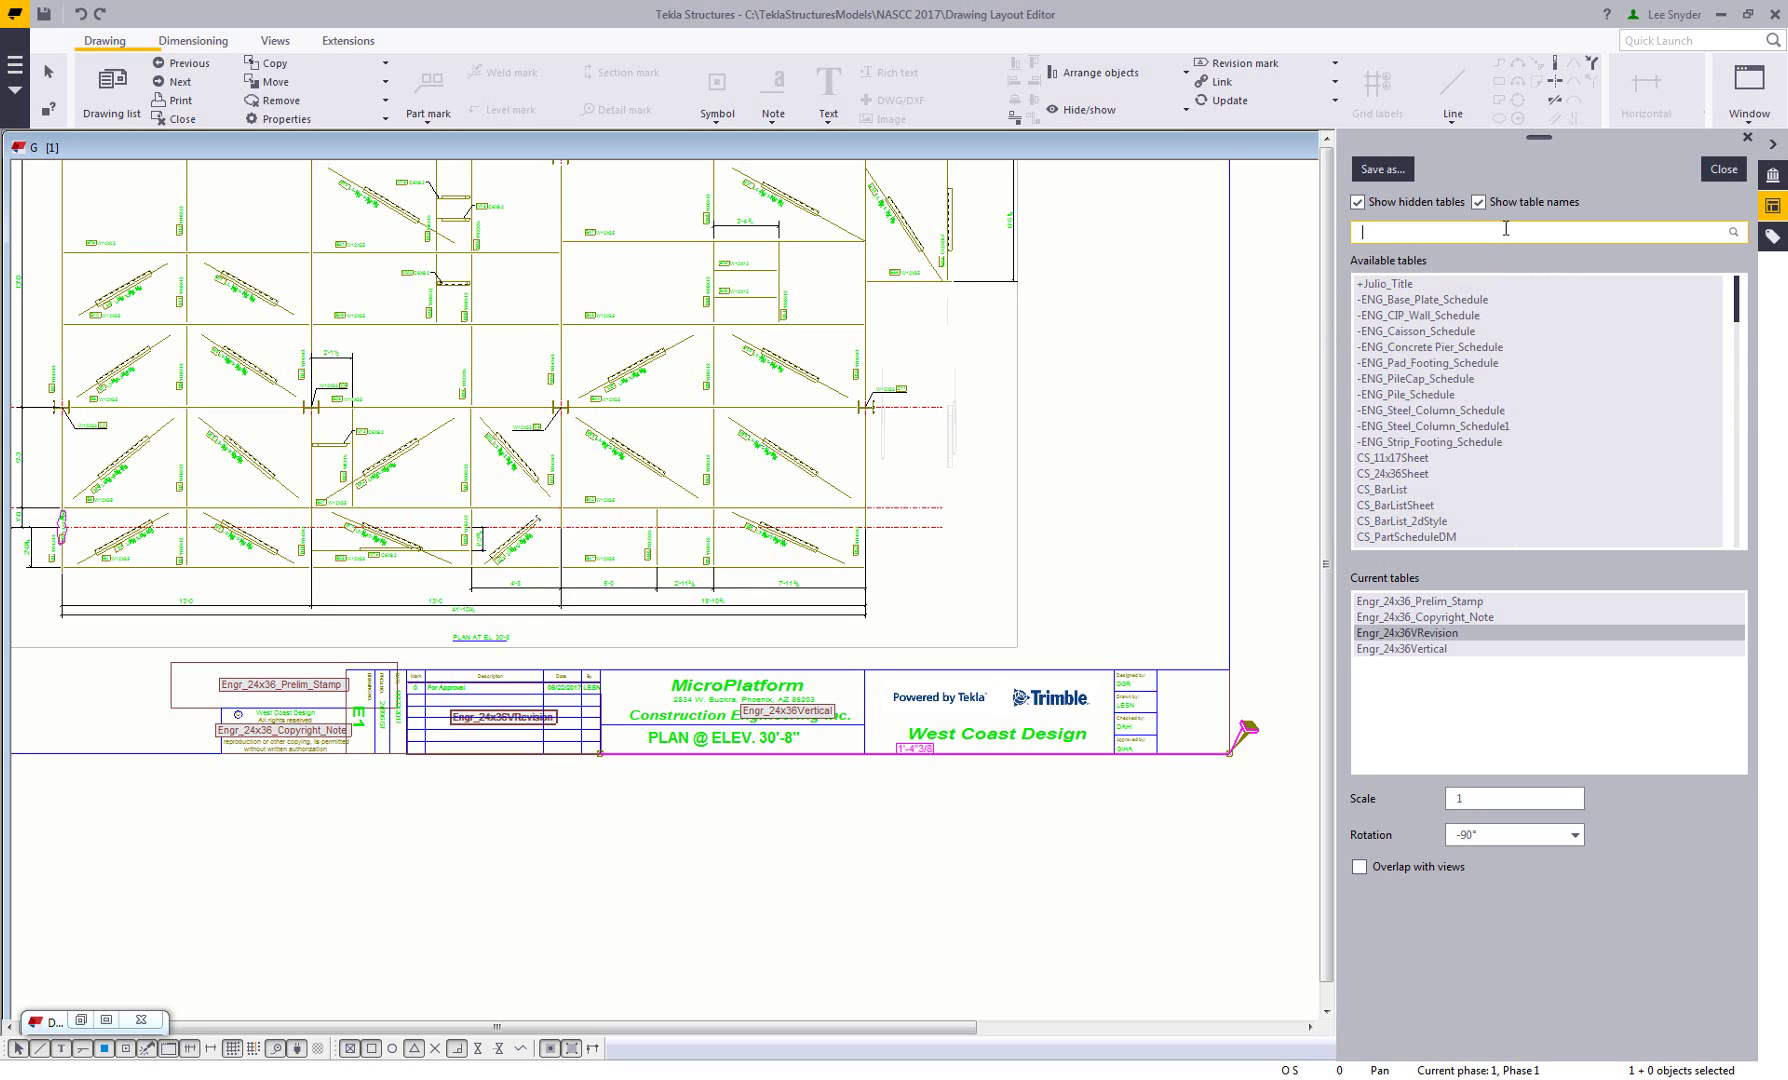
text(engr)
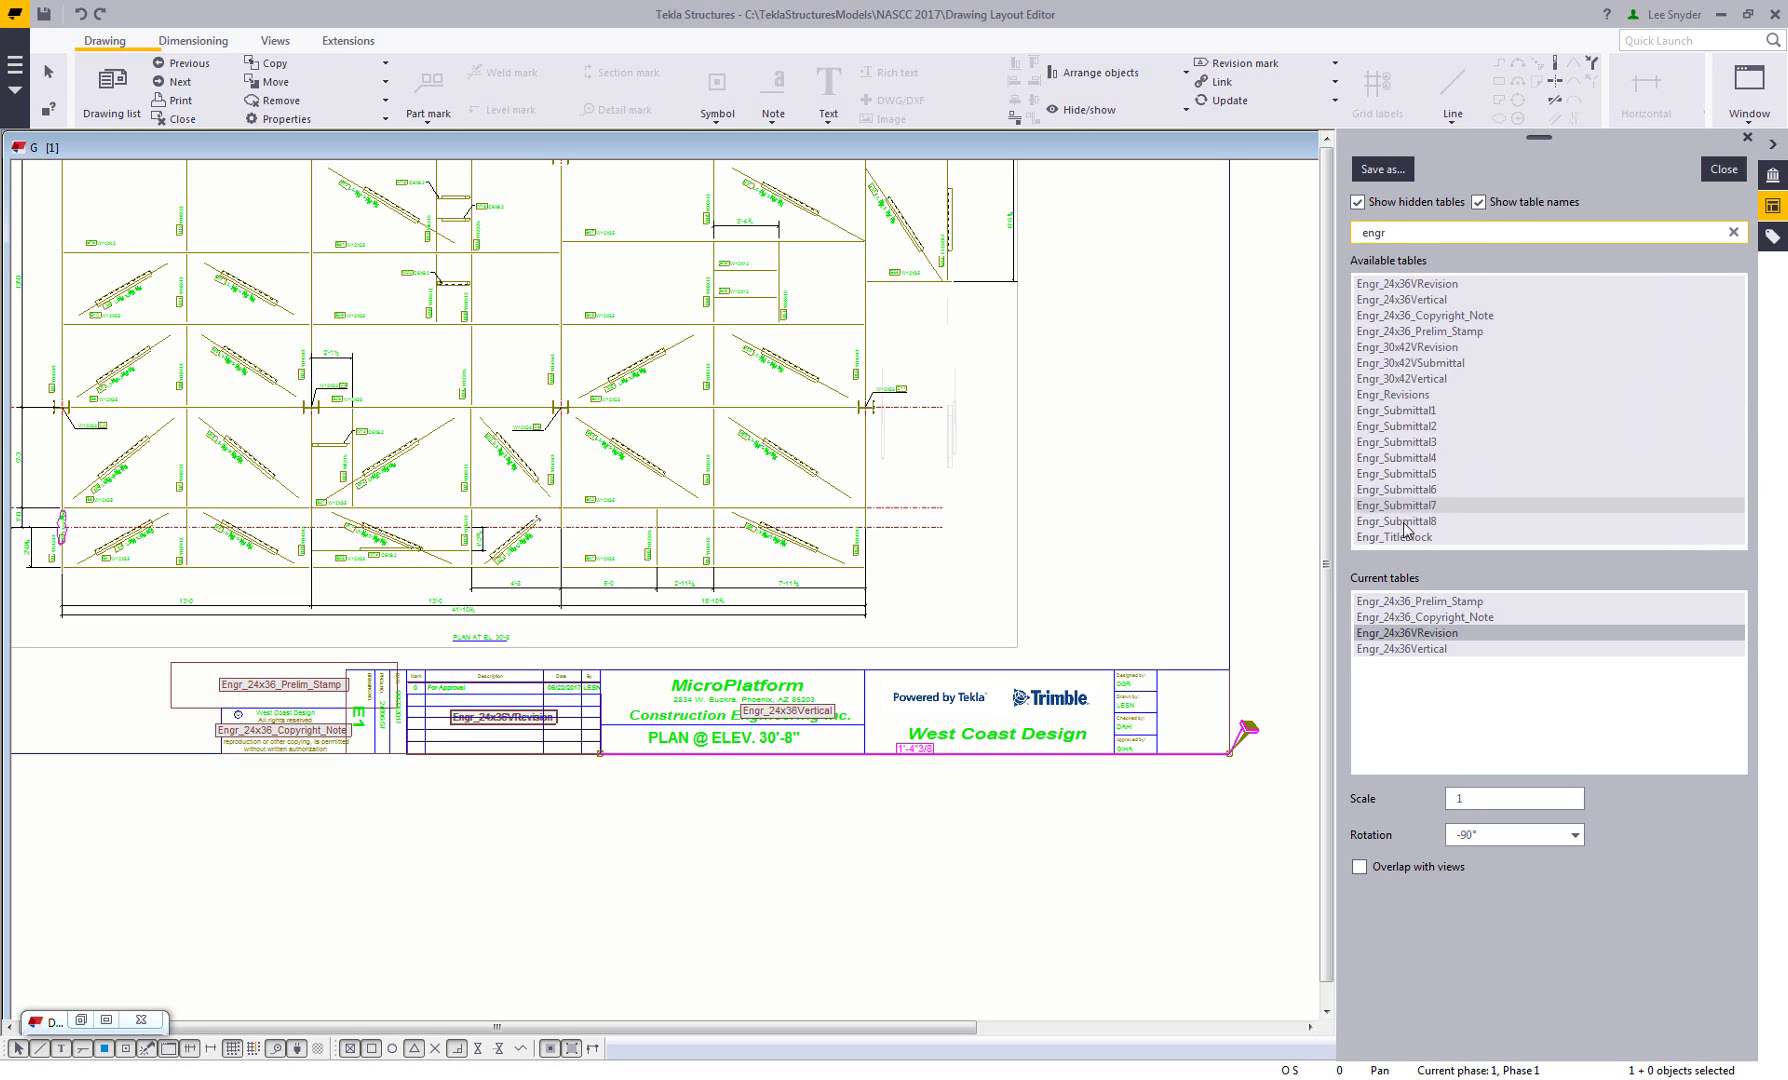
click(1420, 542)
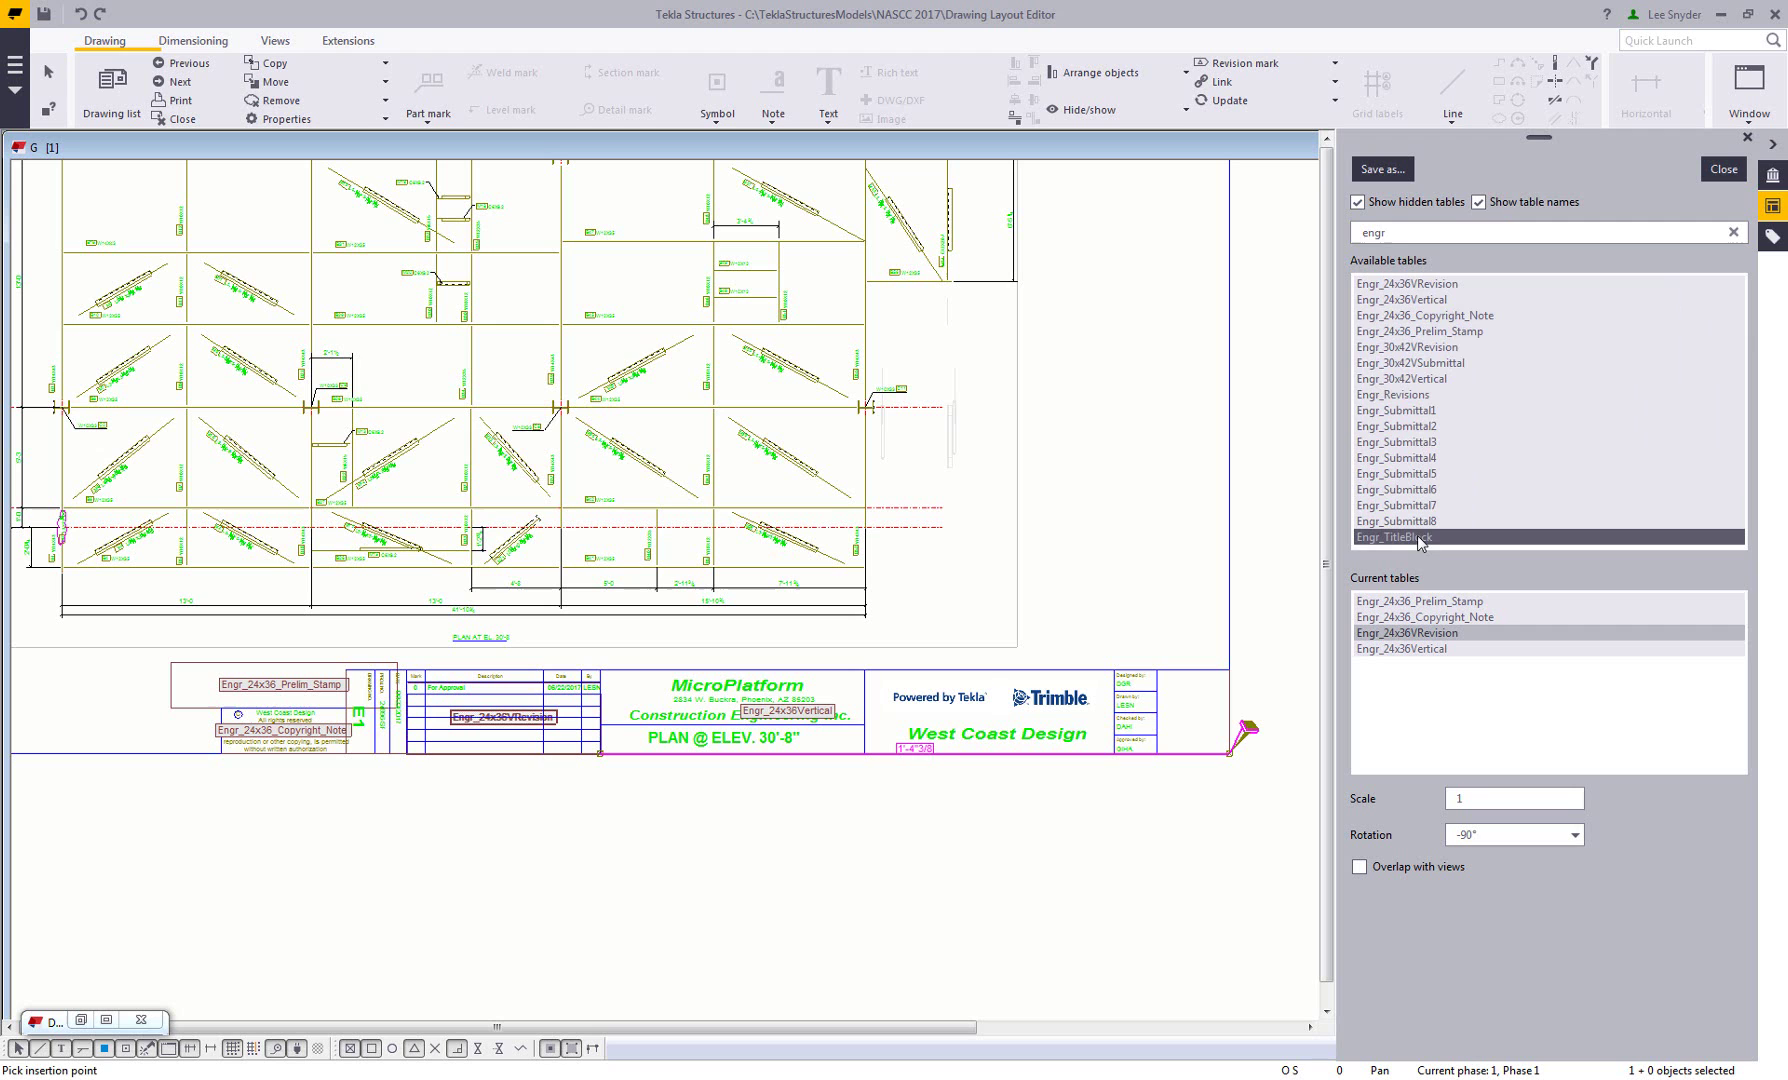
double_click(1392, 542)
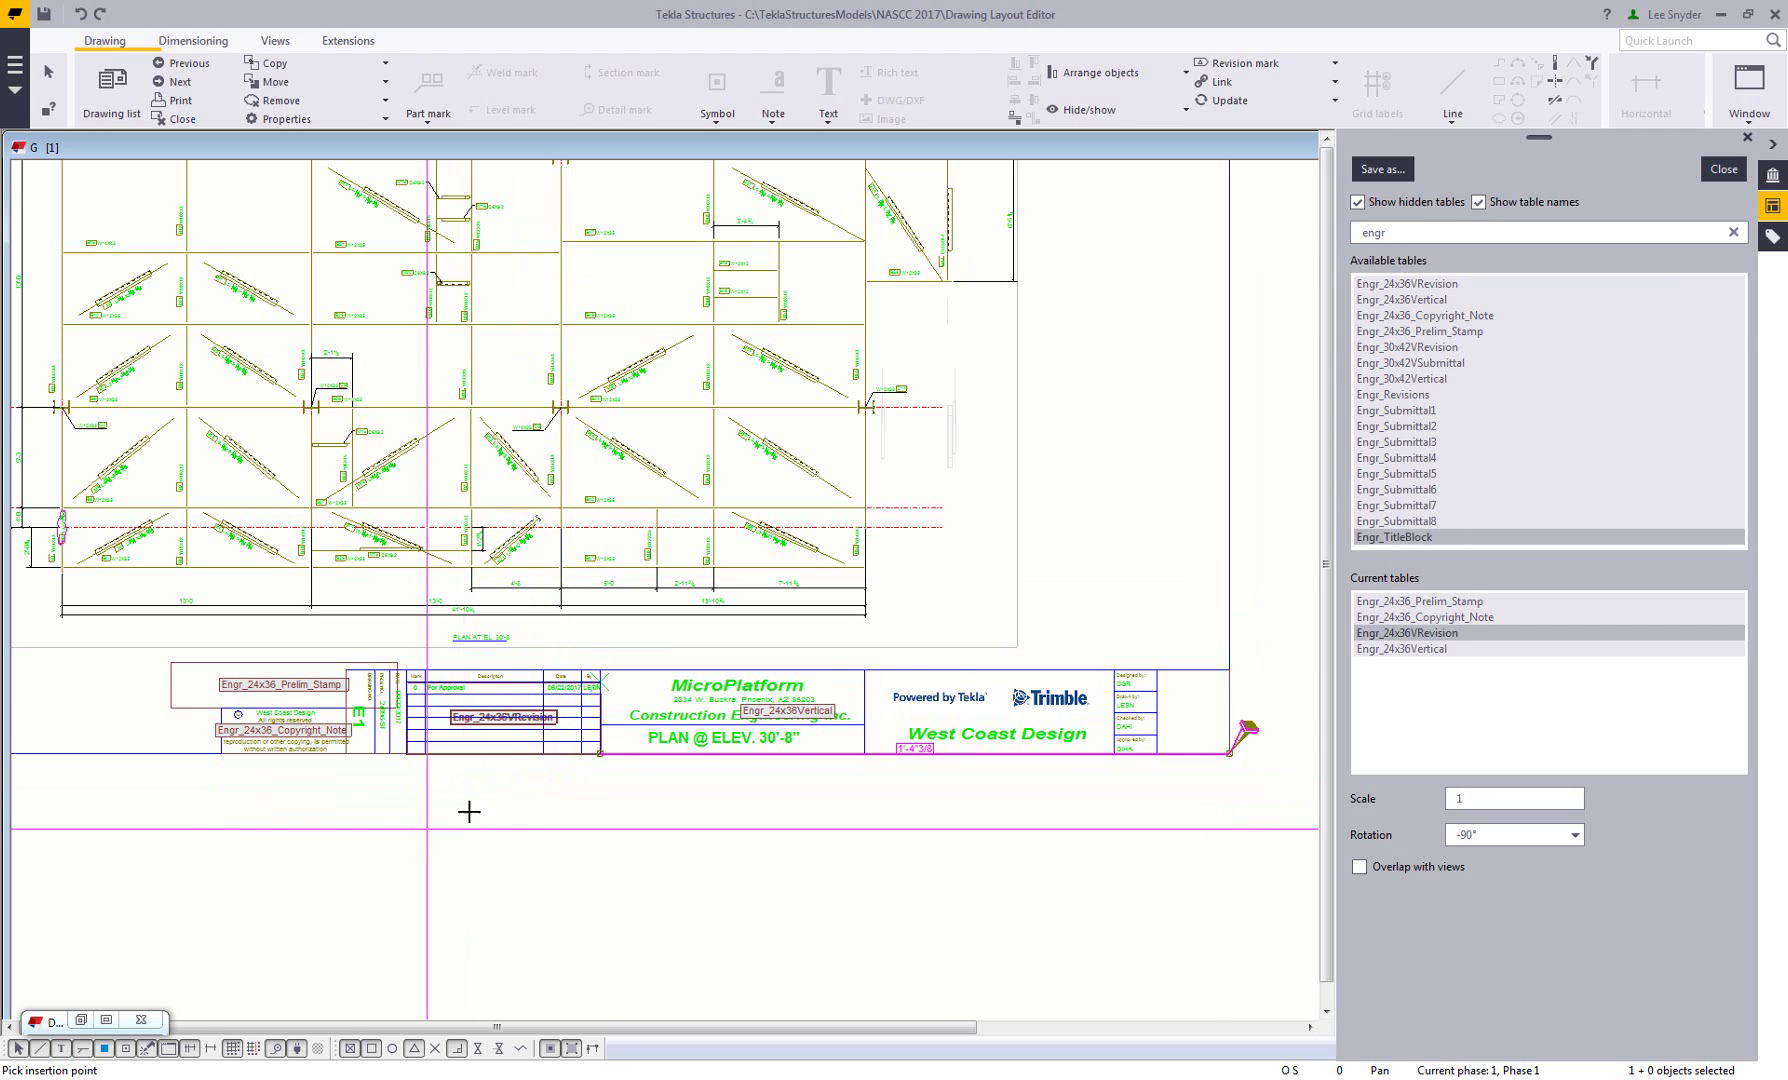
middle_drag(510, 790, 834, 730)
click(210, 692)
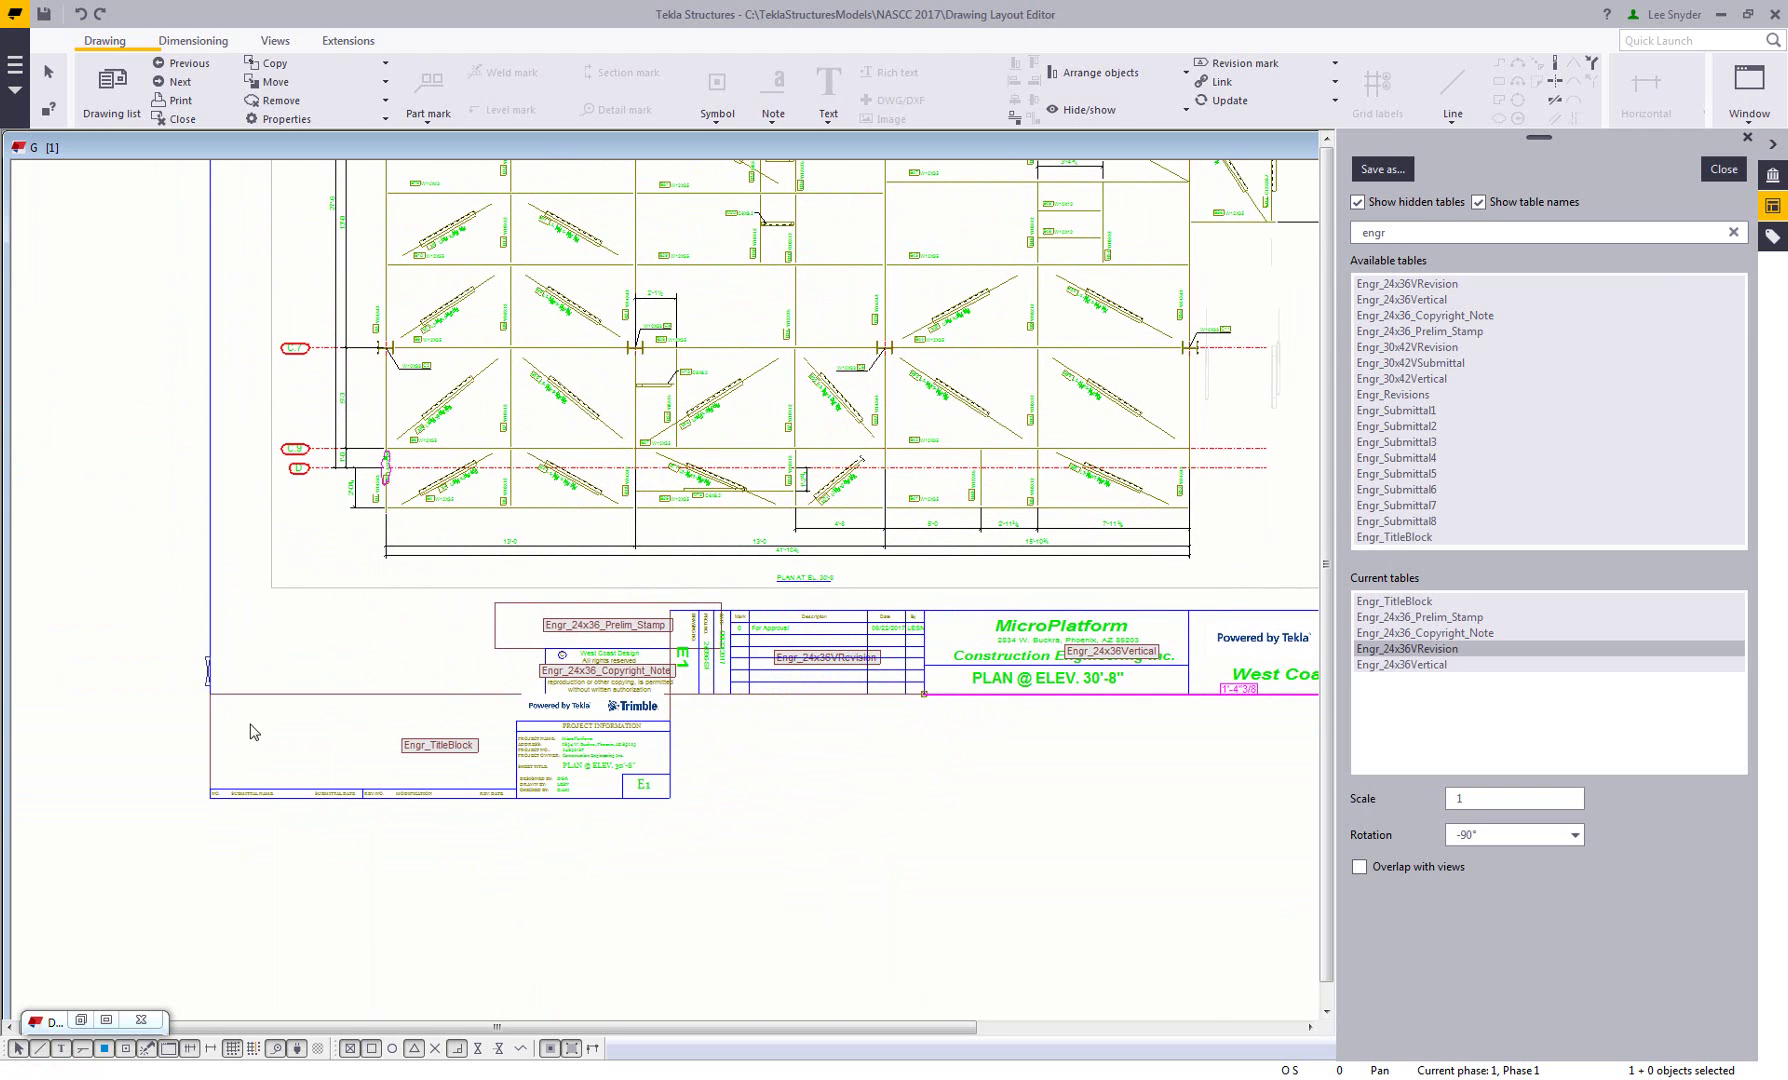
Examine the inserted Engr_TitleBlock table and its fit against the tables along the sheet's lower edge
middle_drag(412, 778, 499, 750)
scroll(557, 782, up, 2)
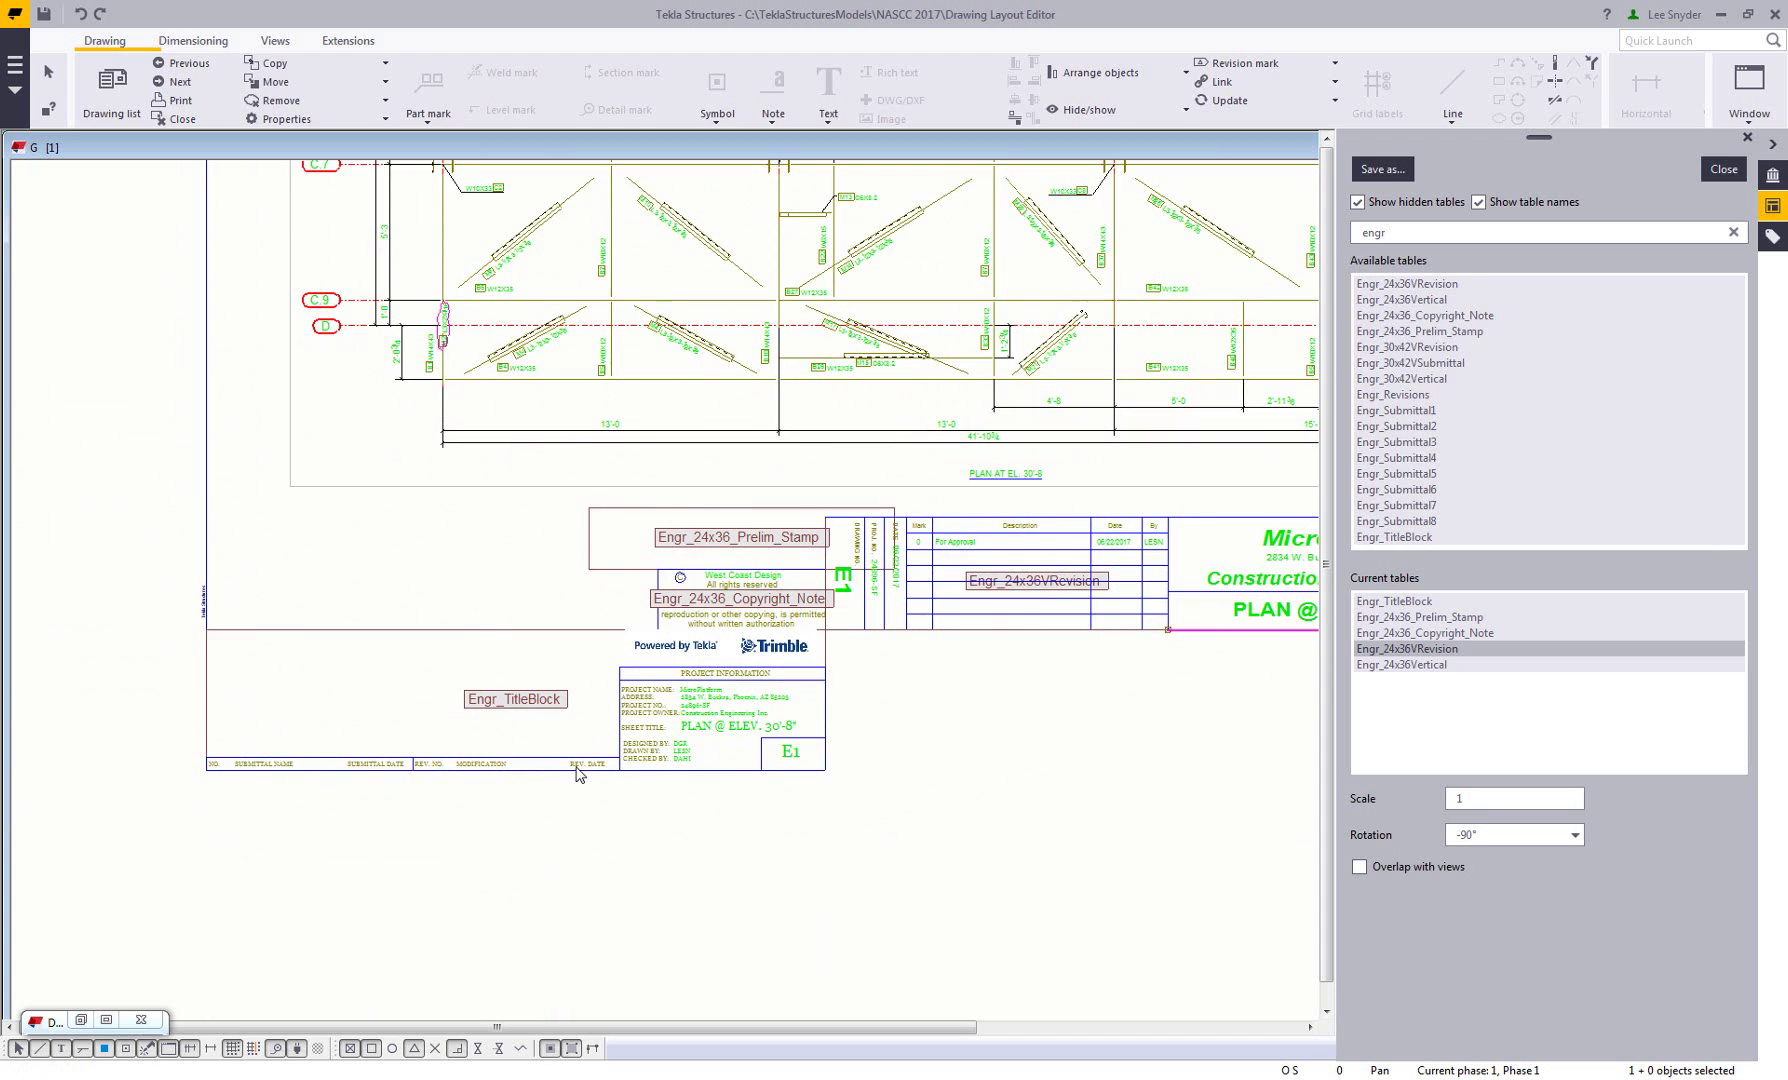
scroll(576, 775, up, 1)
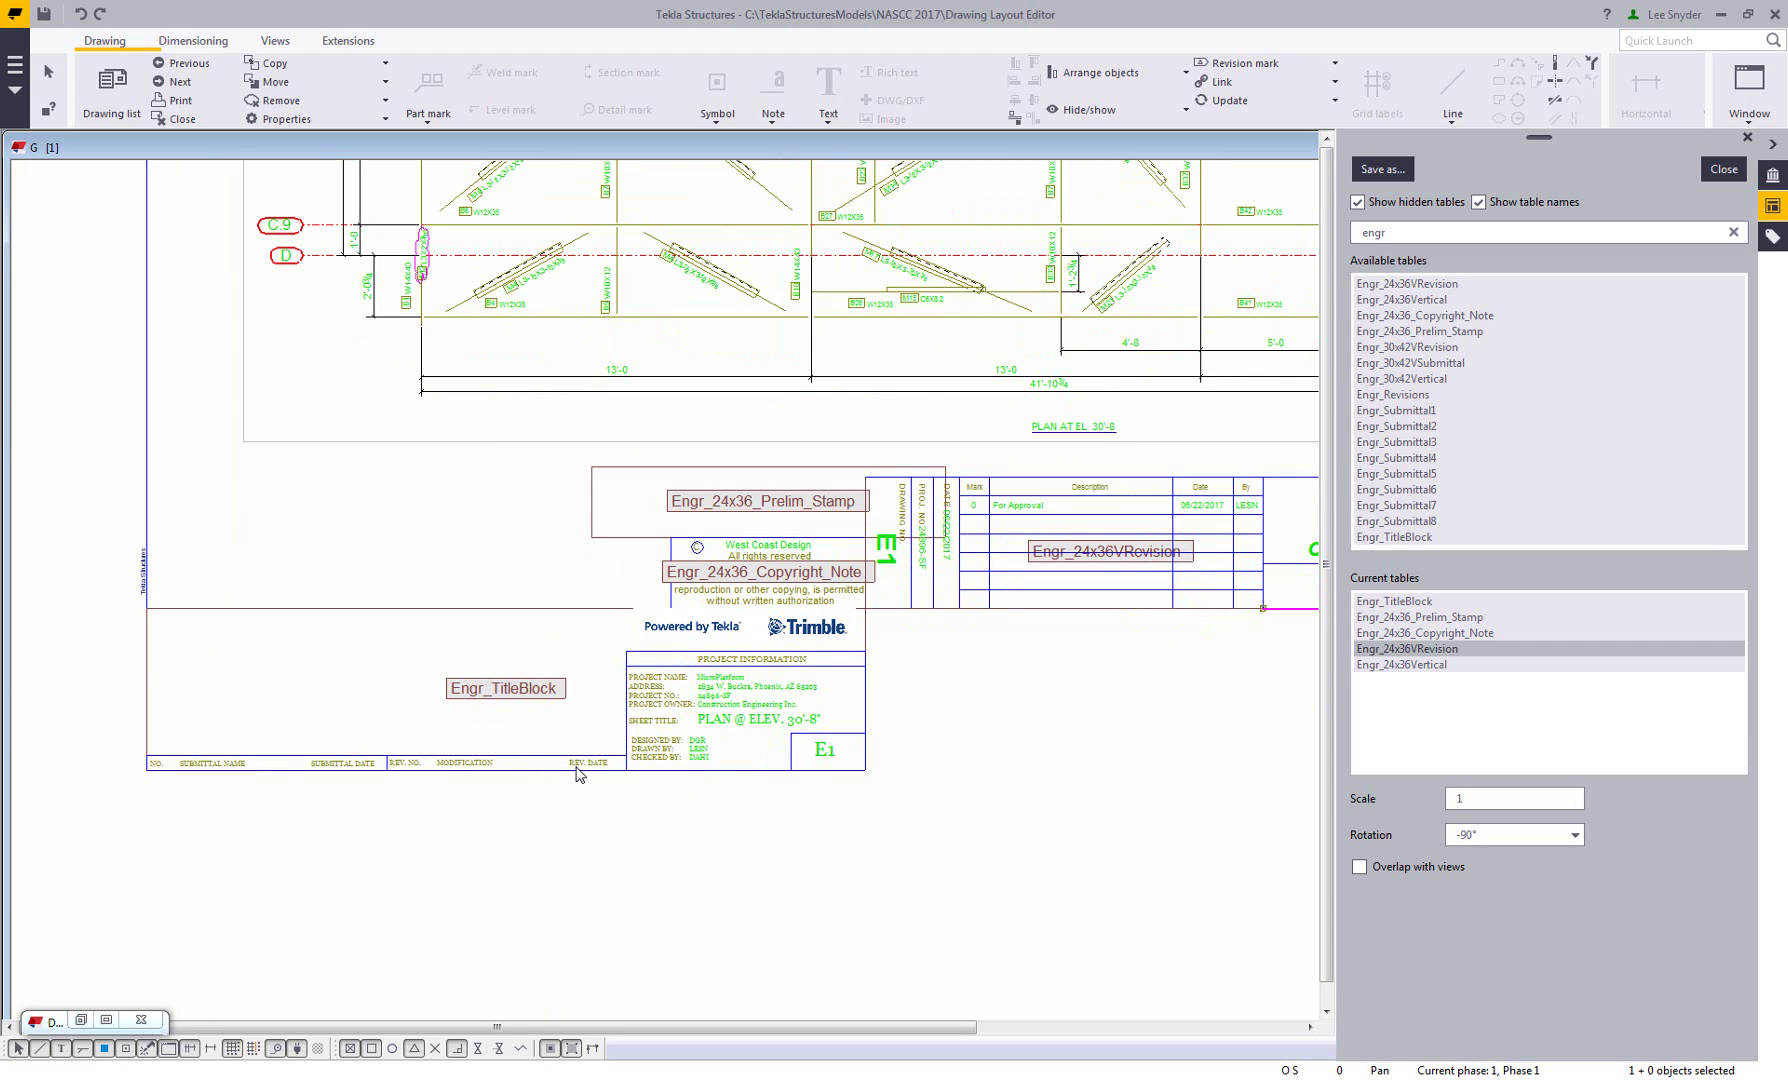
scroll(576, 775, up, 1)
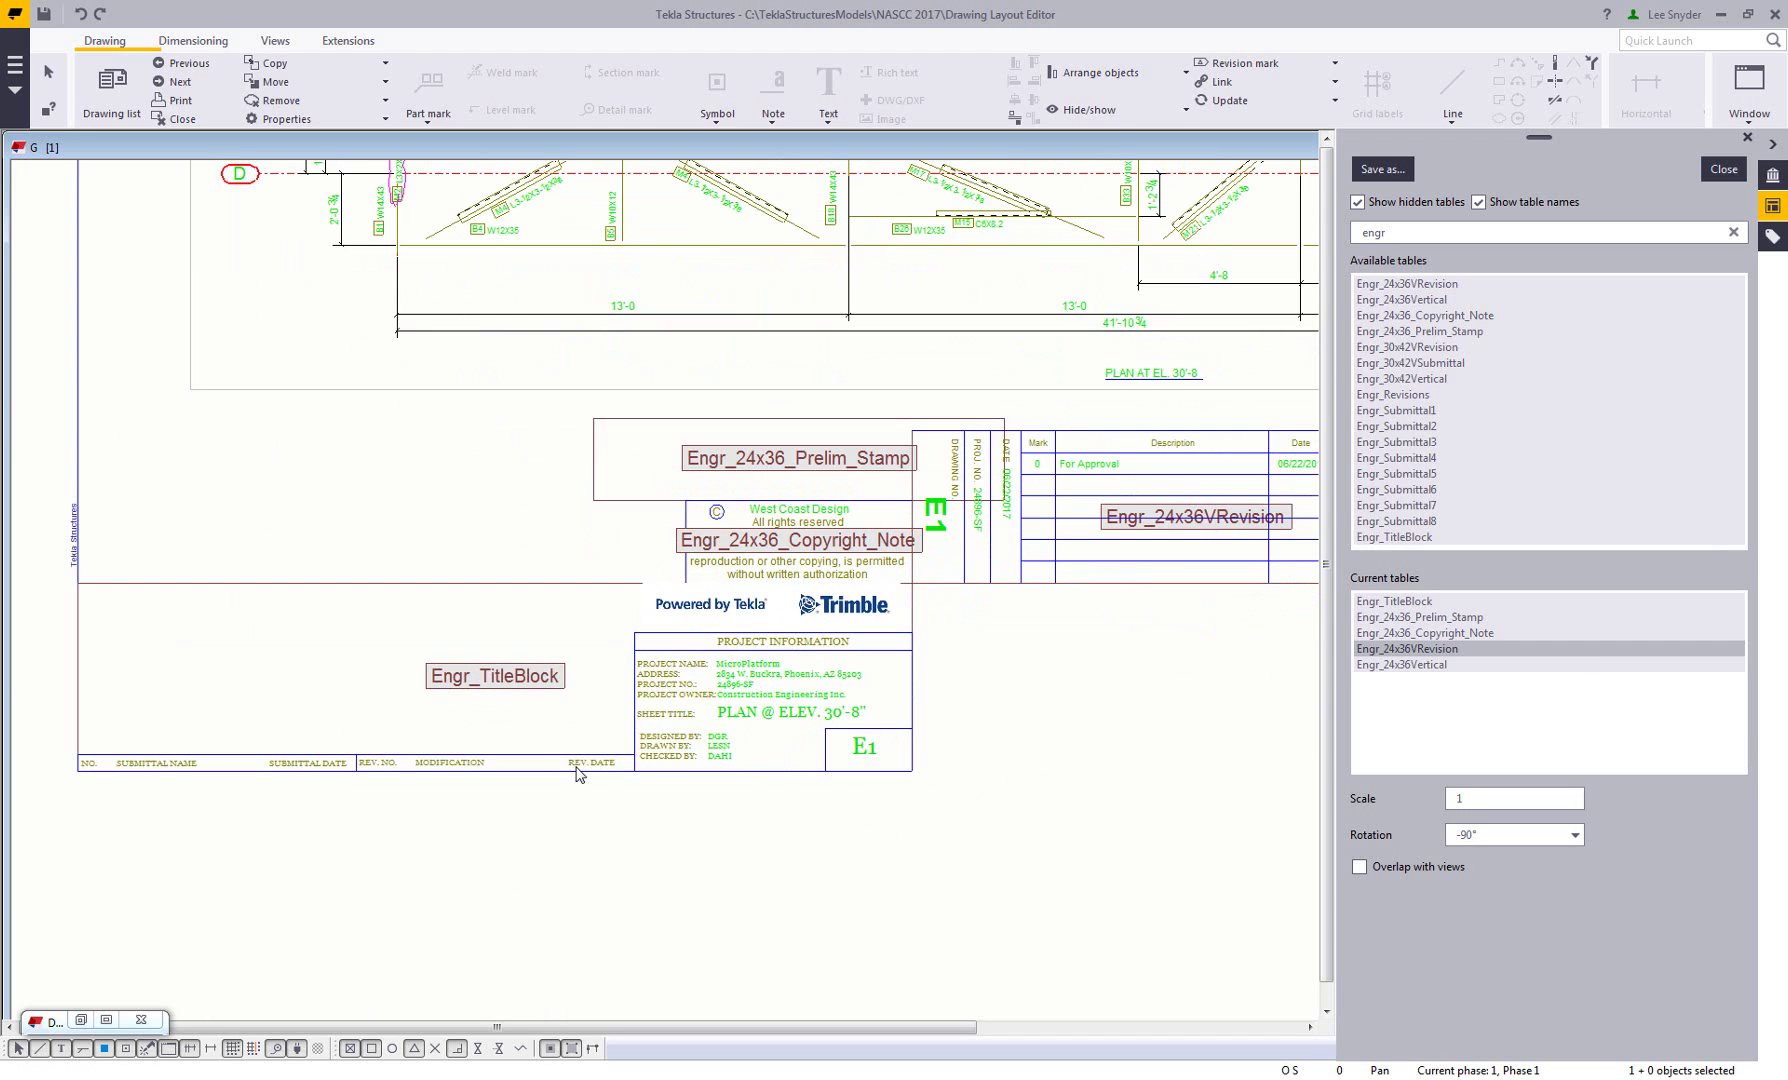
scroll(576, 775, down, 1)
middle_drag(1096, 676, 576, 715)
scroll(576, 715, down, 1)
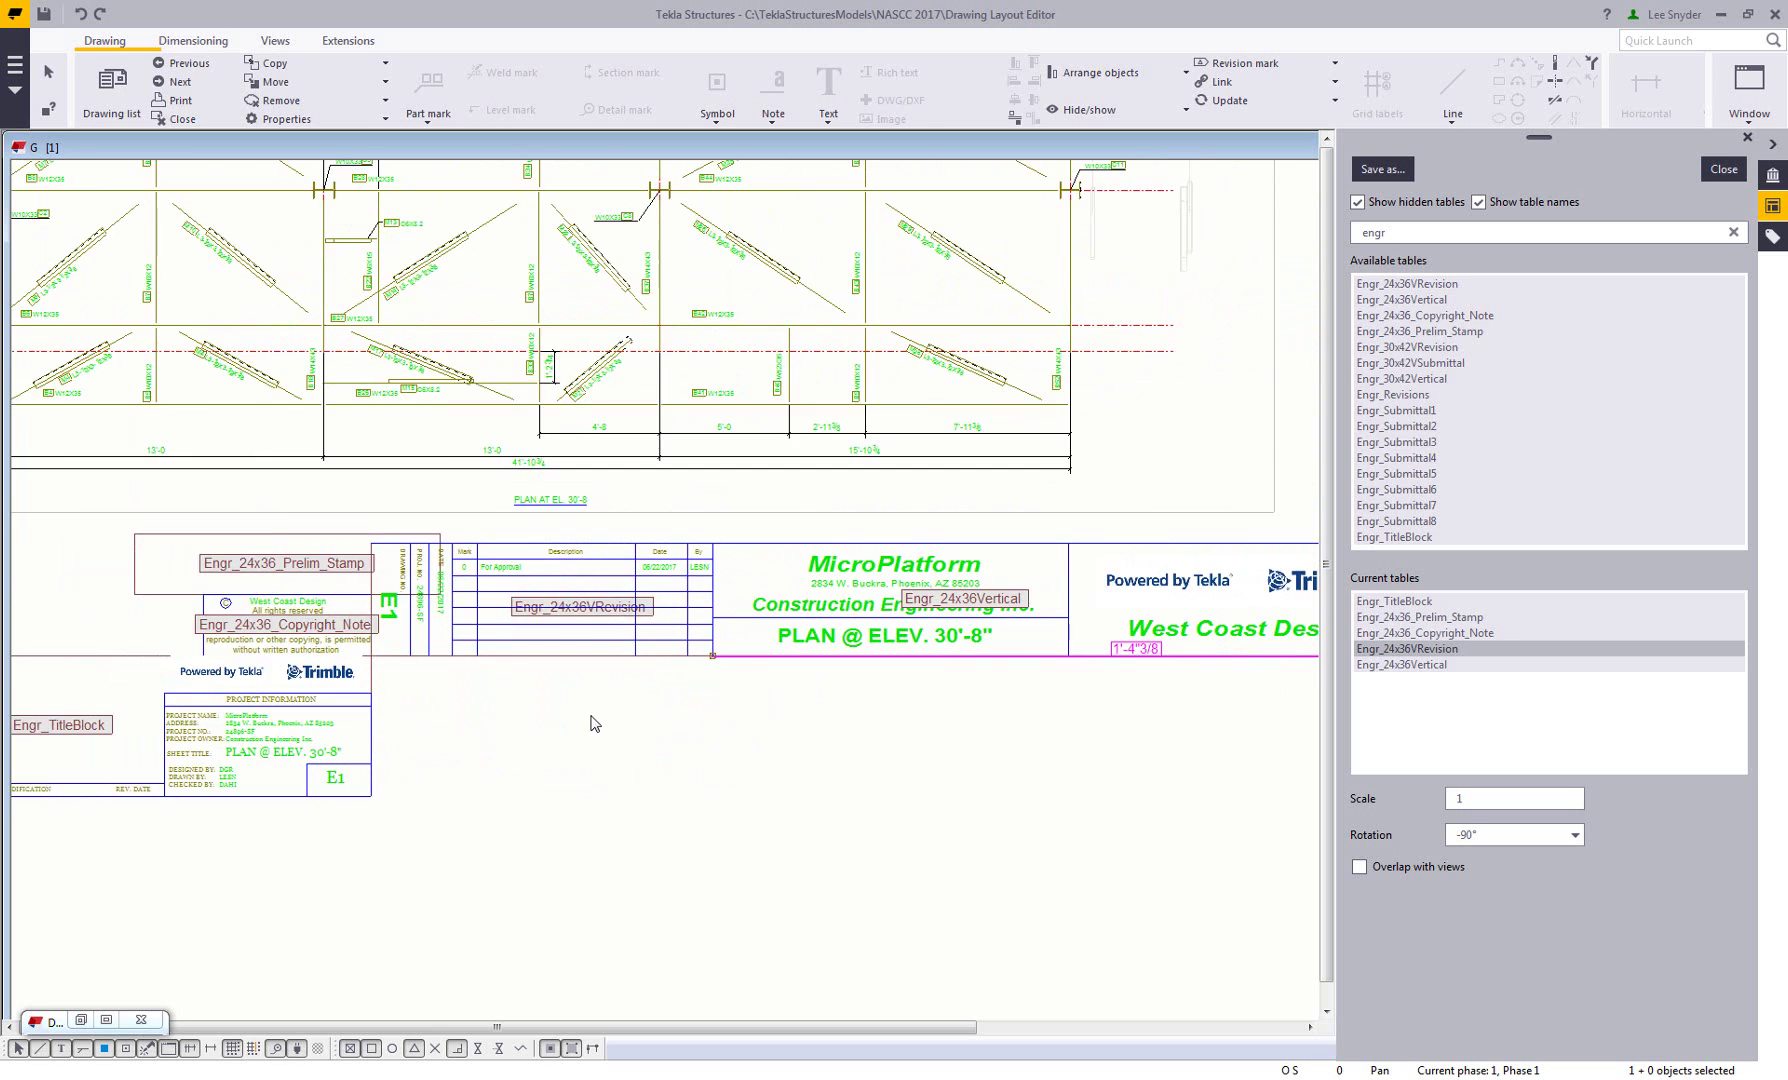
Delete the Engr_TitleBlock table from the sheet's lower-left corner
mouse_move(1057, 737)
middle_down()
mouse_move(567, 734)
mouse_move(932, 736)
middle_up()
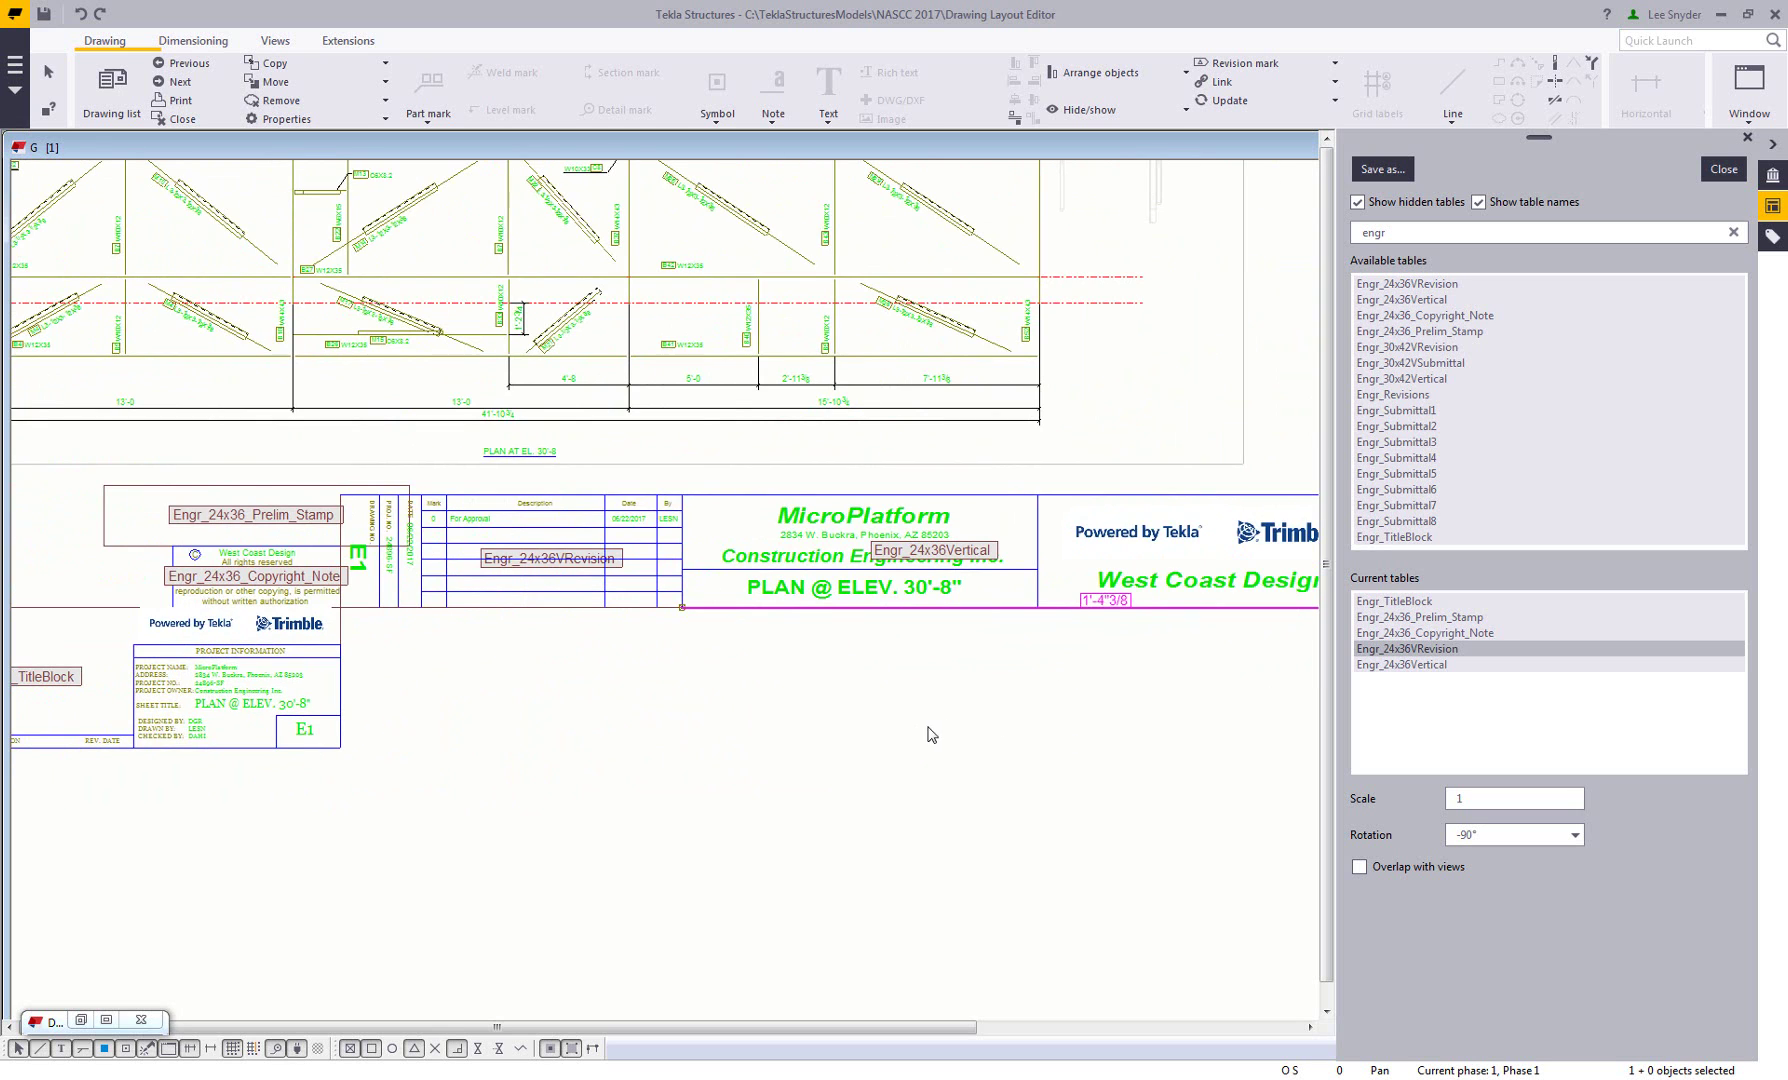
middle_drag(423, 790, 722, 786)
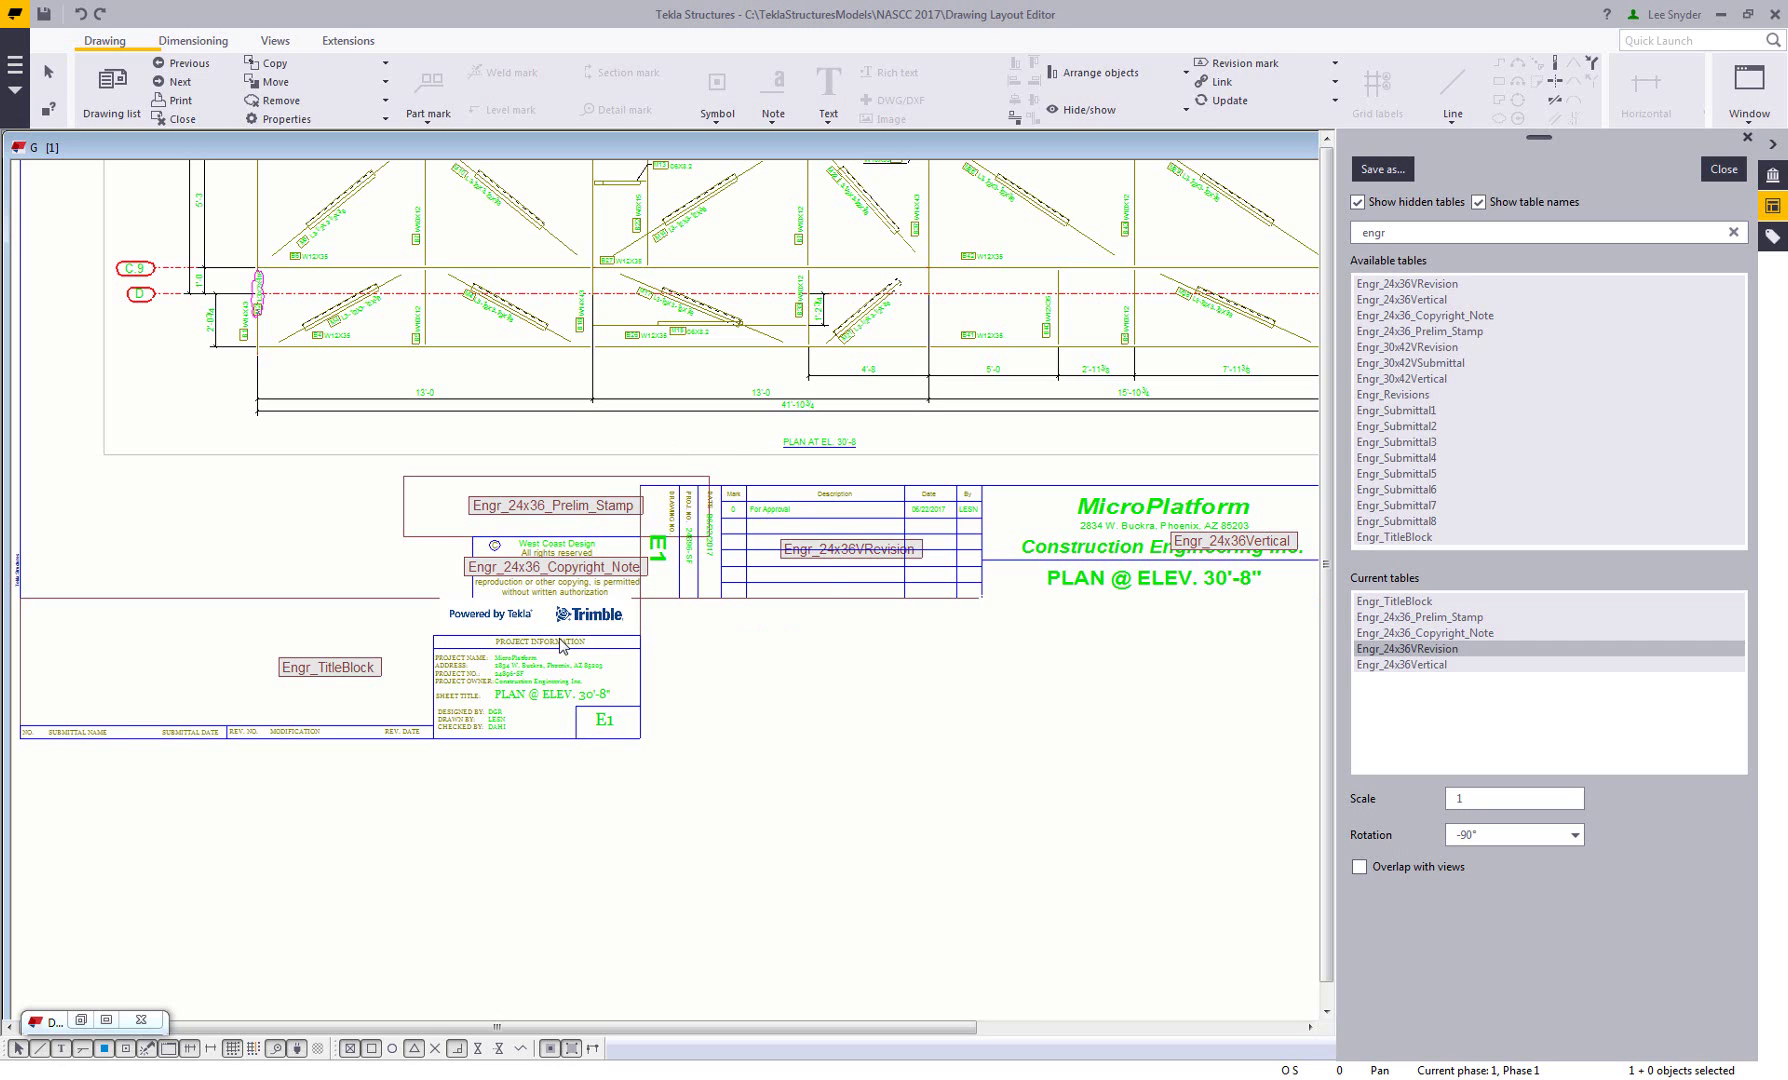
click(561, 642)
right_click(561, 644)
click(614, 722)
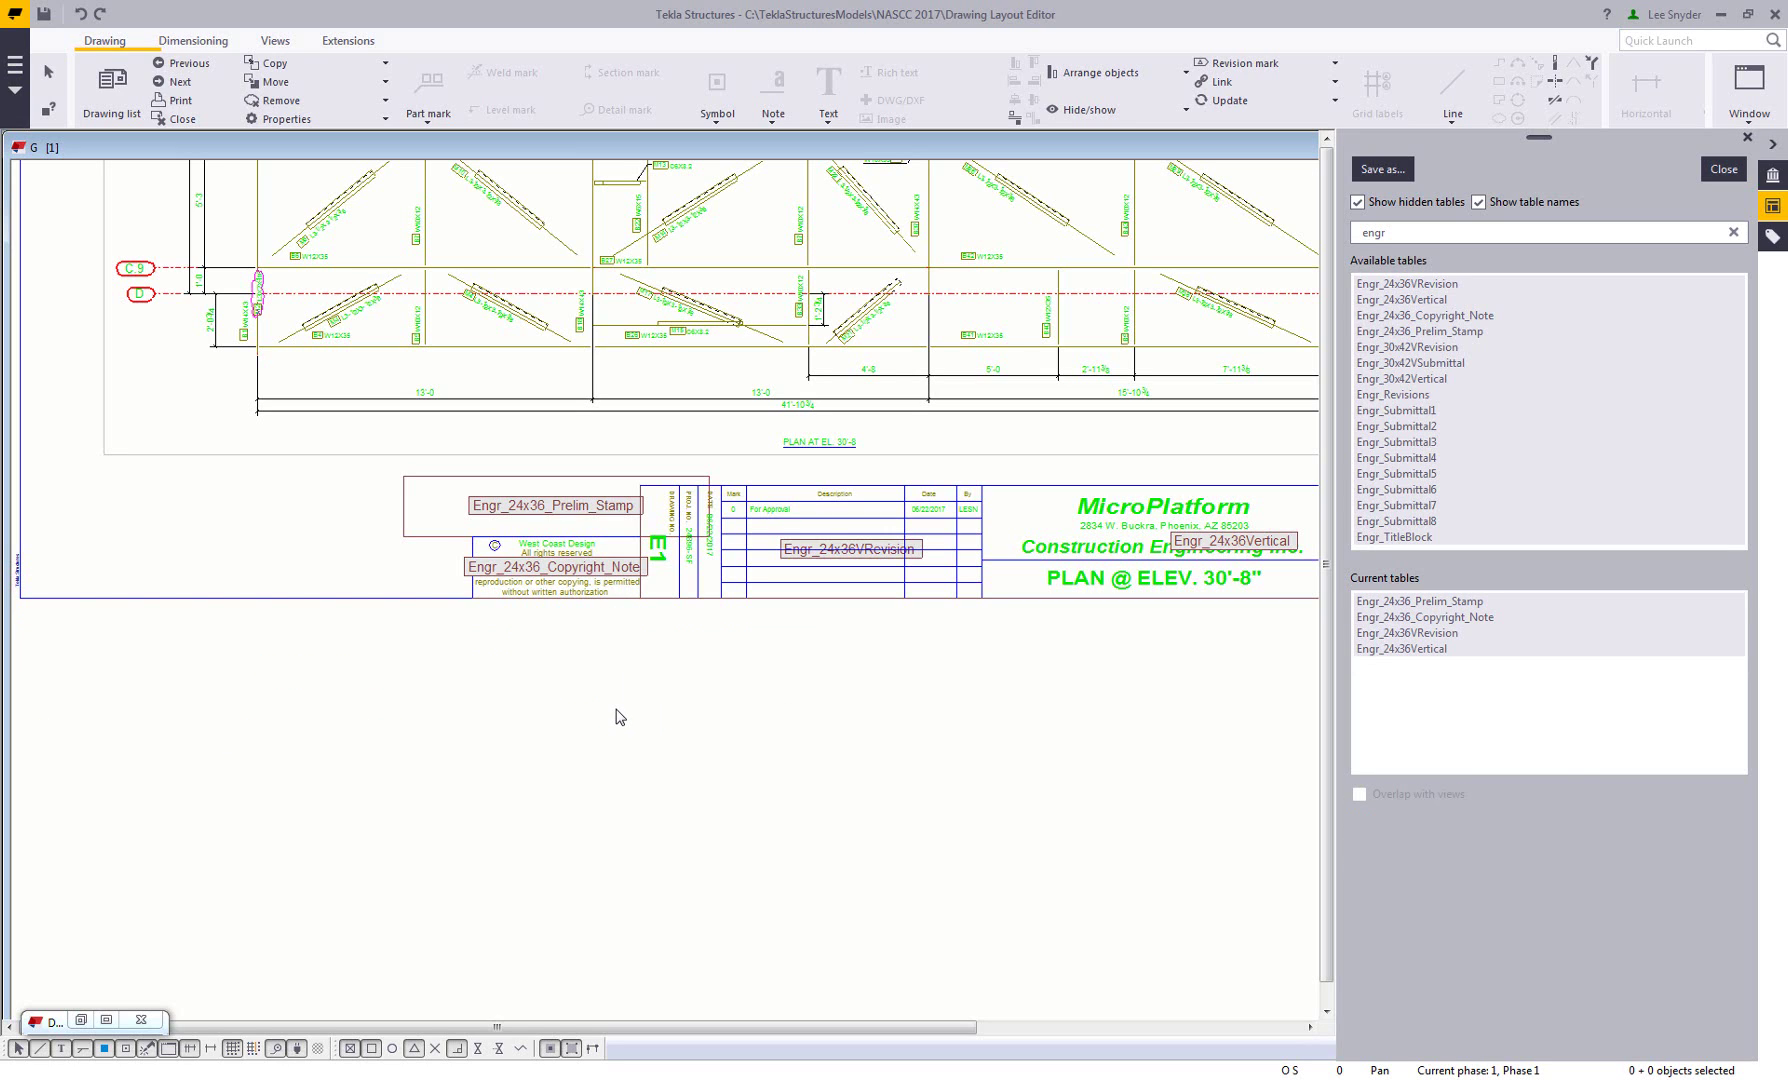
Save the rearranged tables as a new layout named Example1
scroll(616, 717, down, 3)
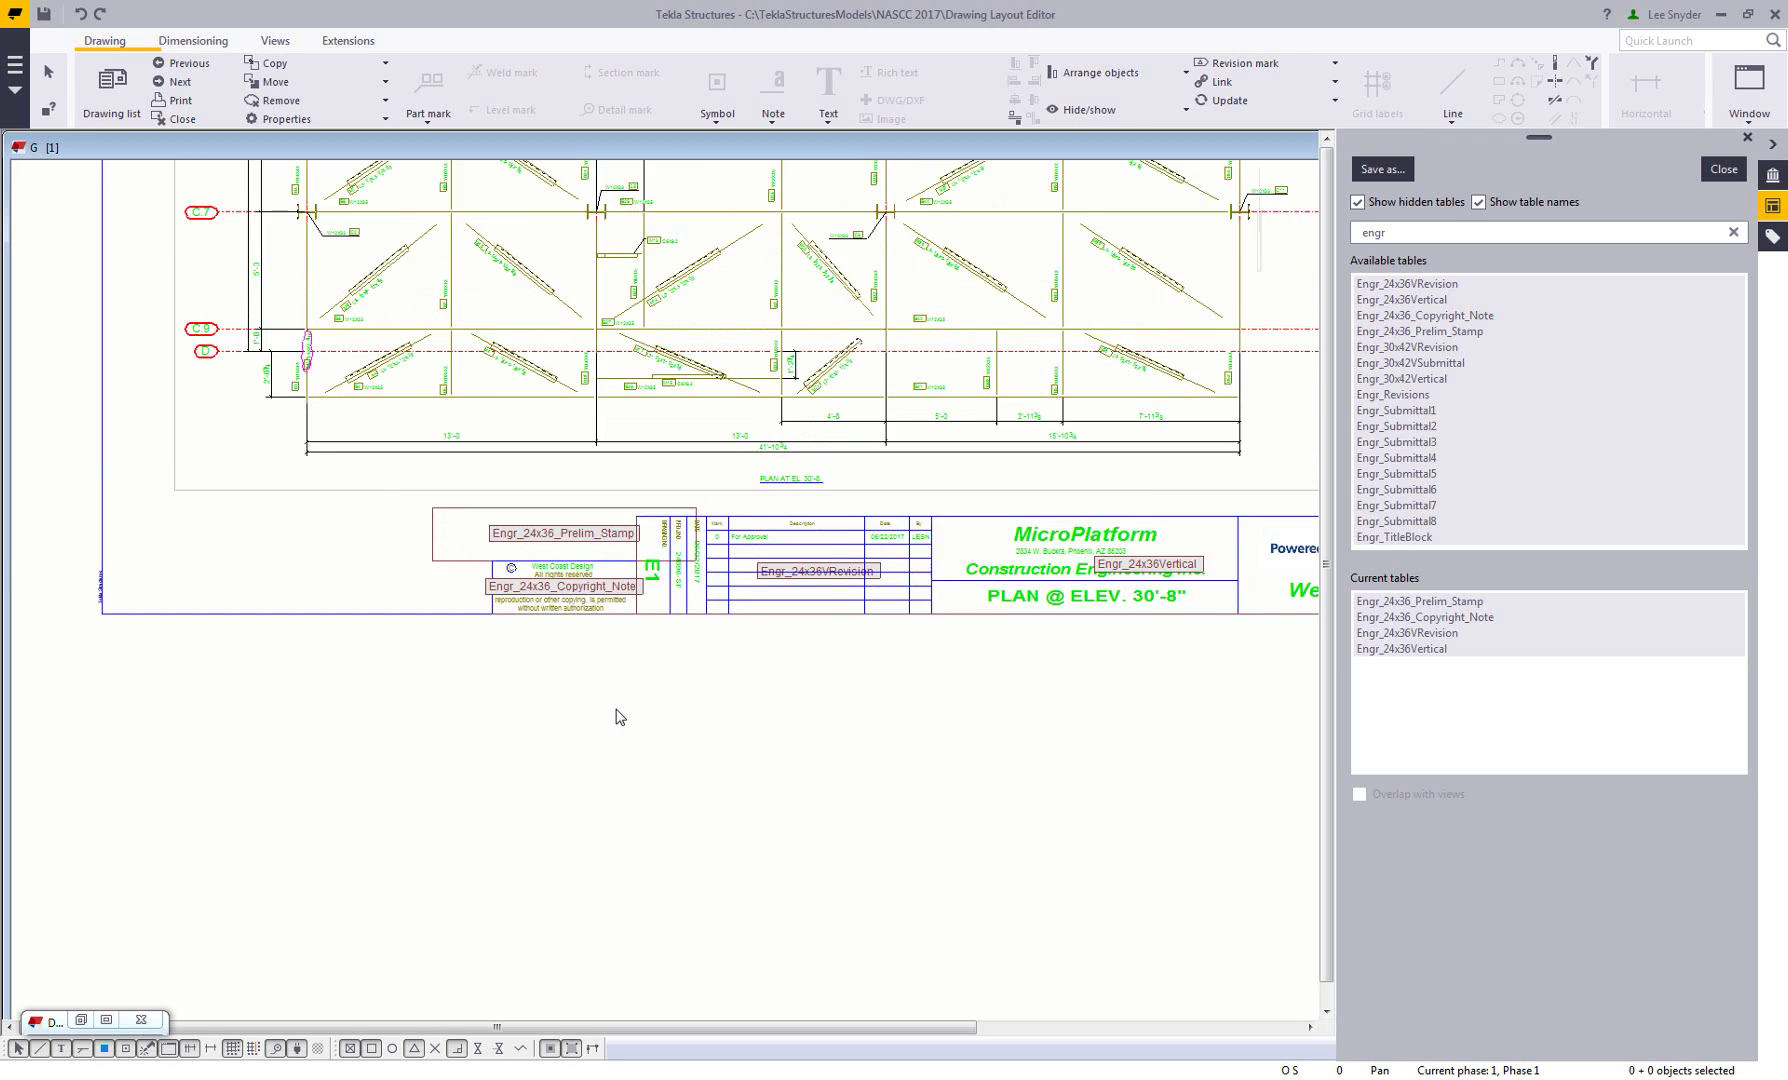
scroll(810, 786, down, 3)
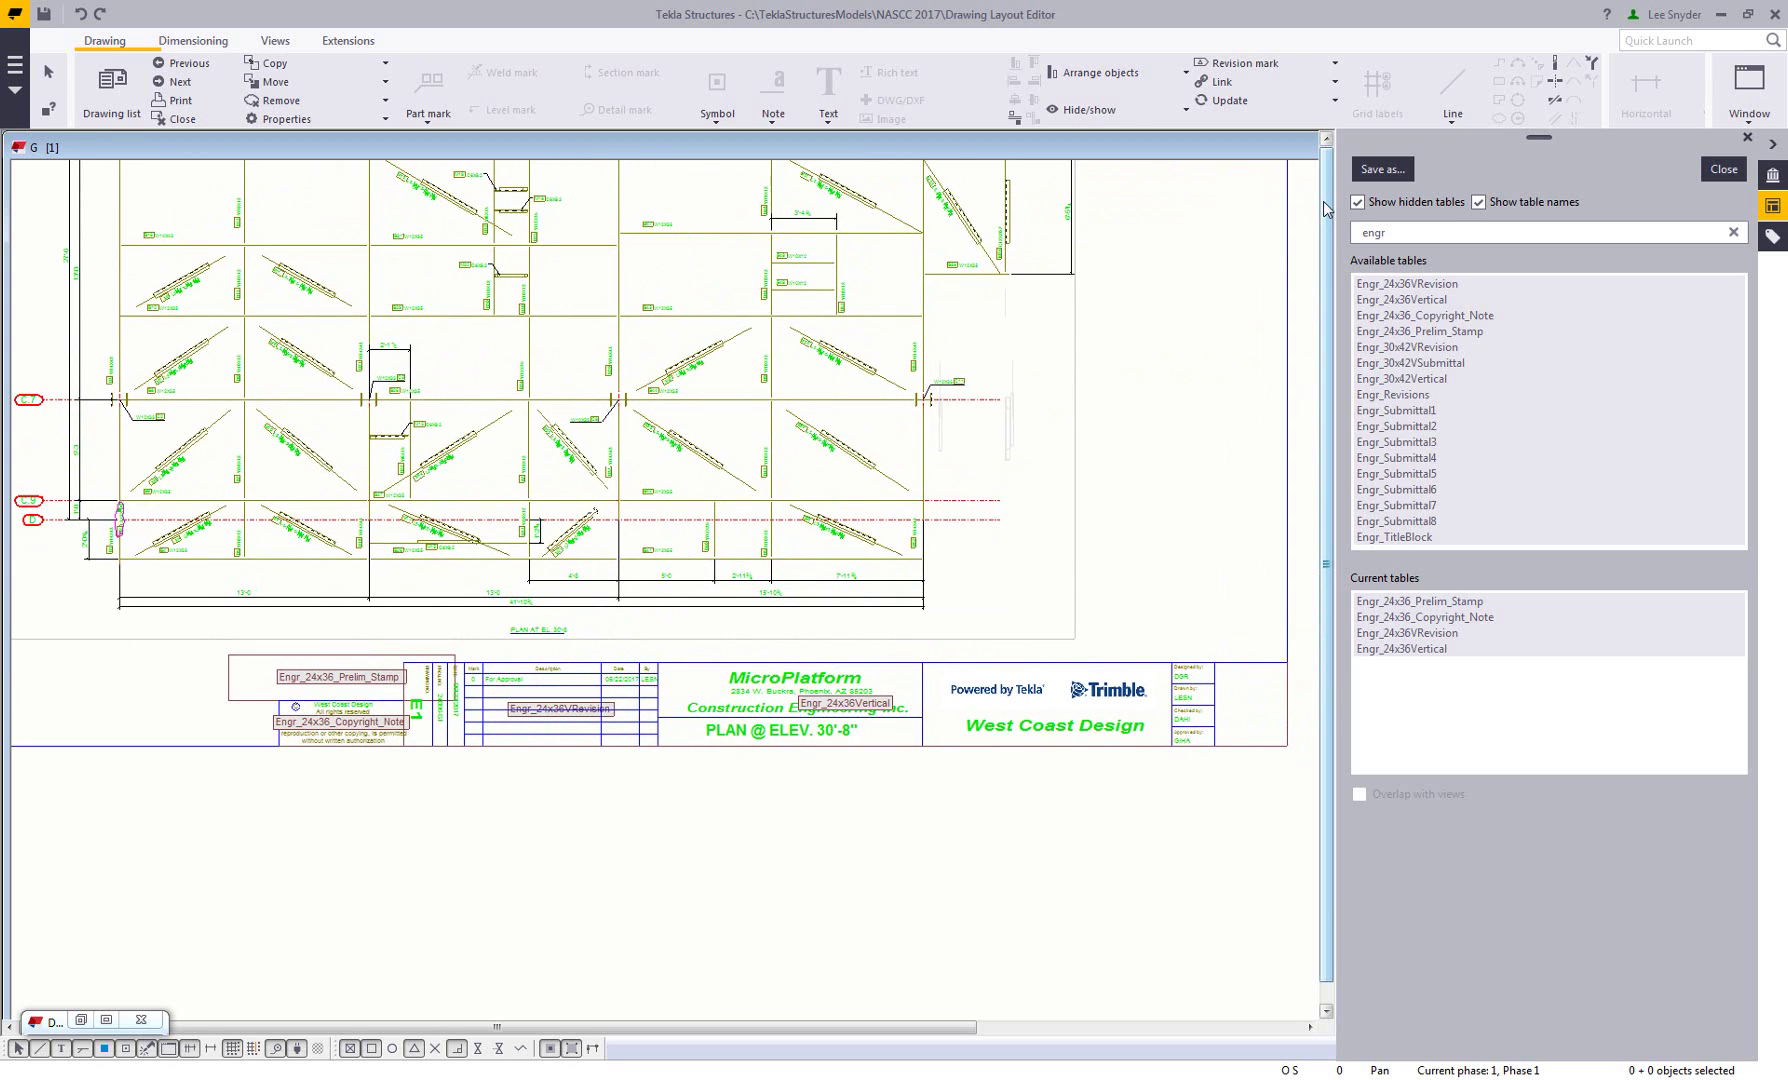
click(1389, 176)
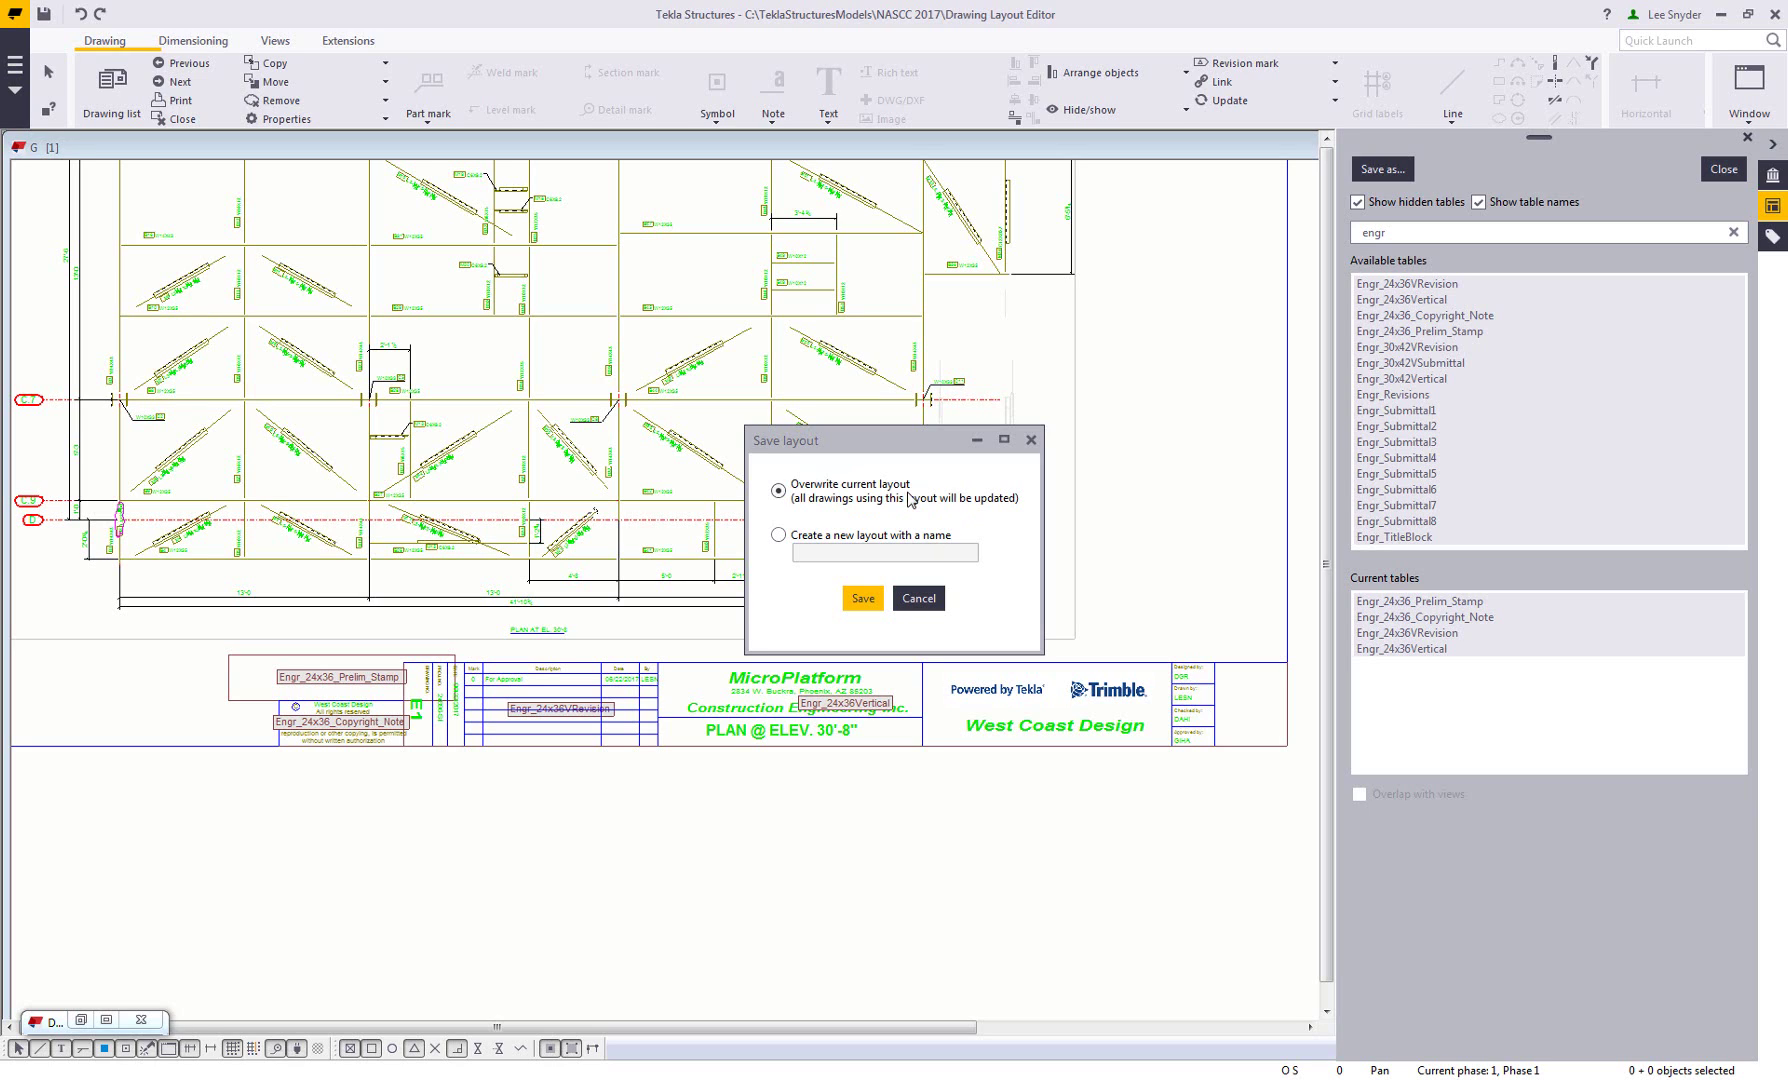
click(845, 555)
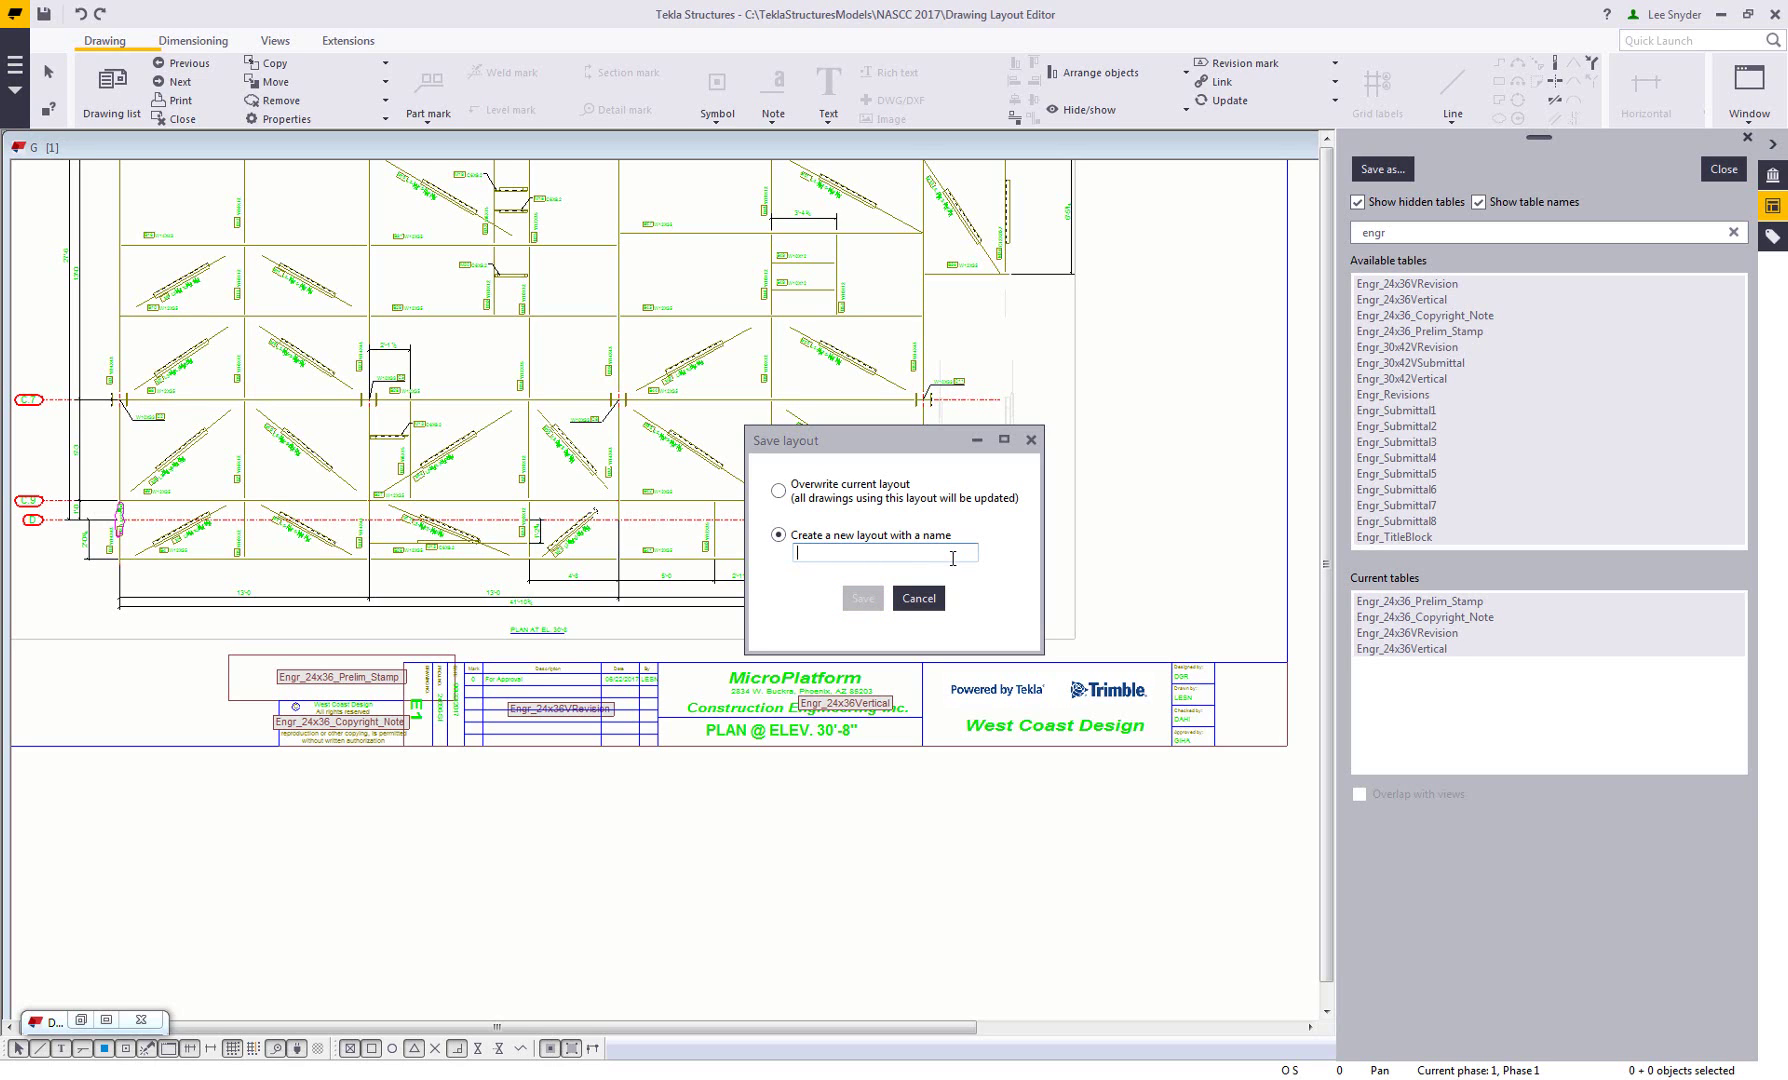
text(Example1)
click(863, 598)
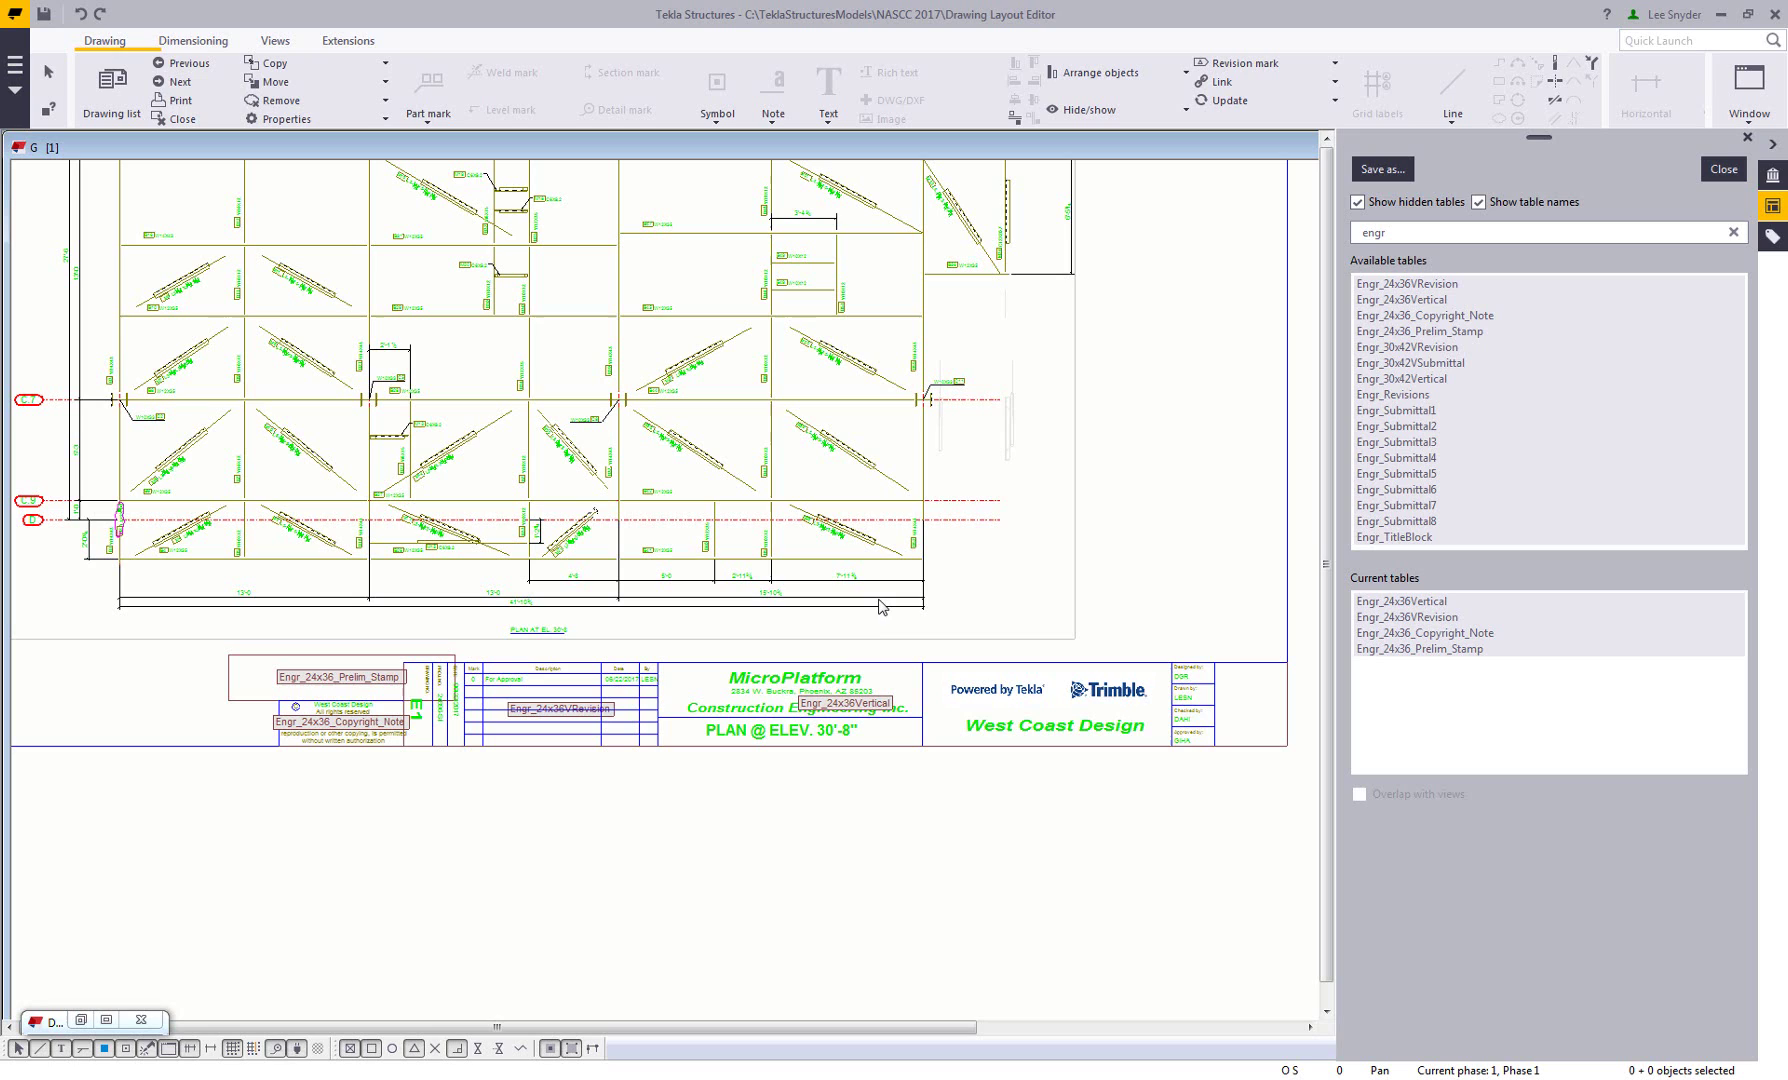
Turn off the display of hidden tables and table names, and inspect the title block's drawing number end
click(1412, 202)
click(1510, 203)
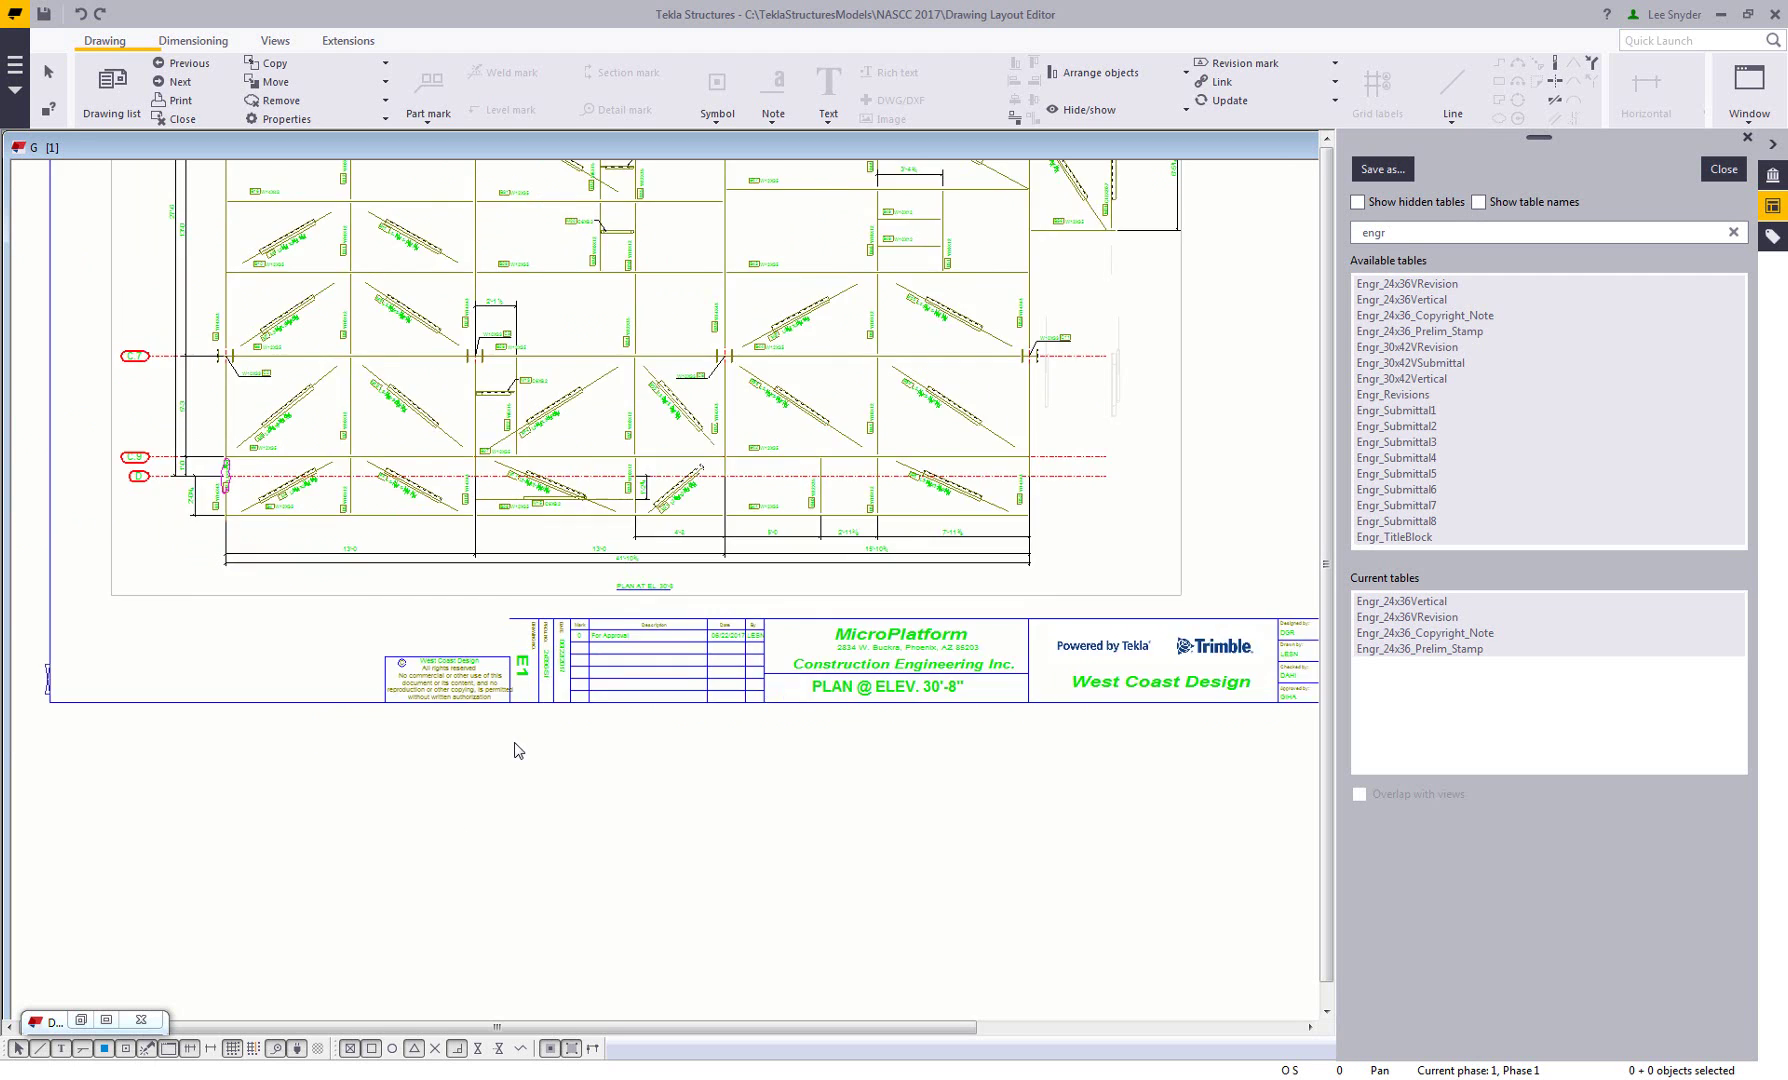
scroll(517, 750, up, 3)
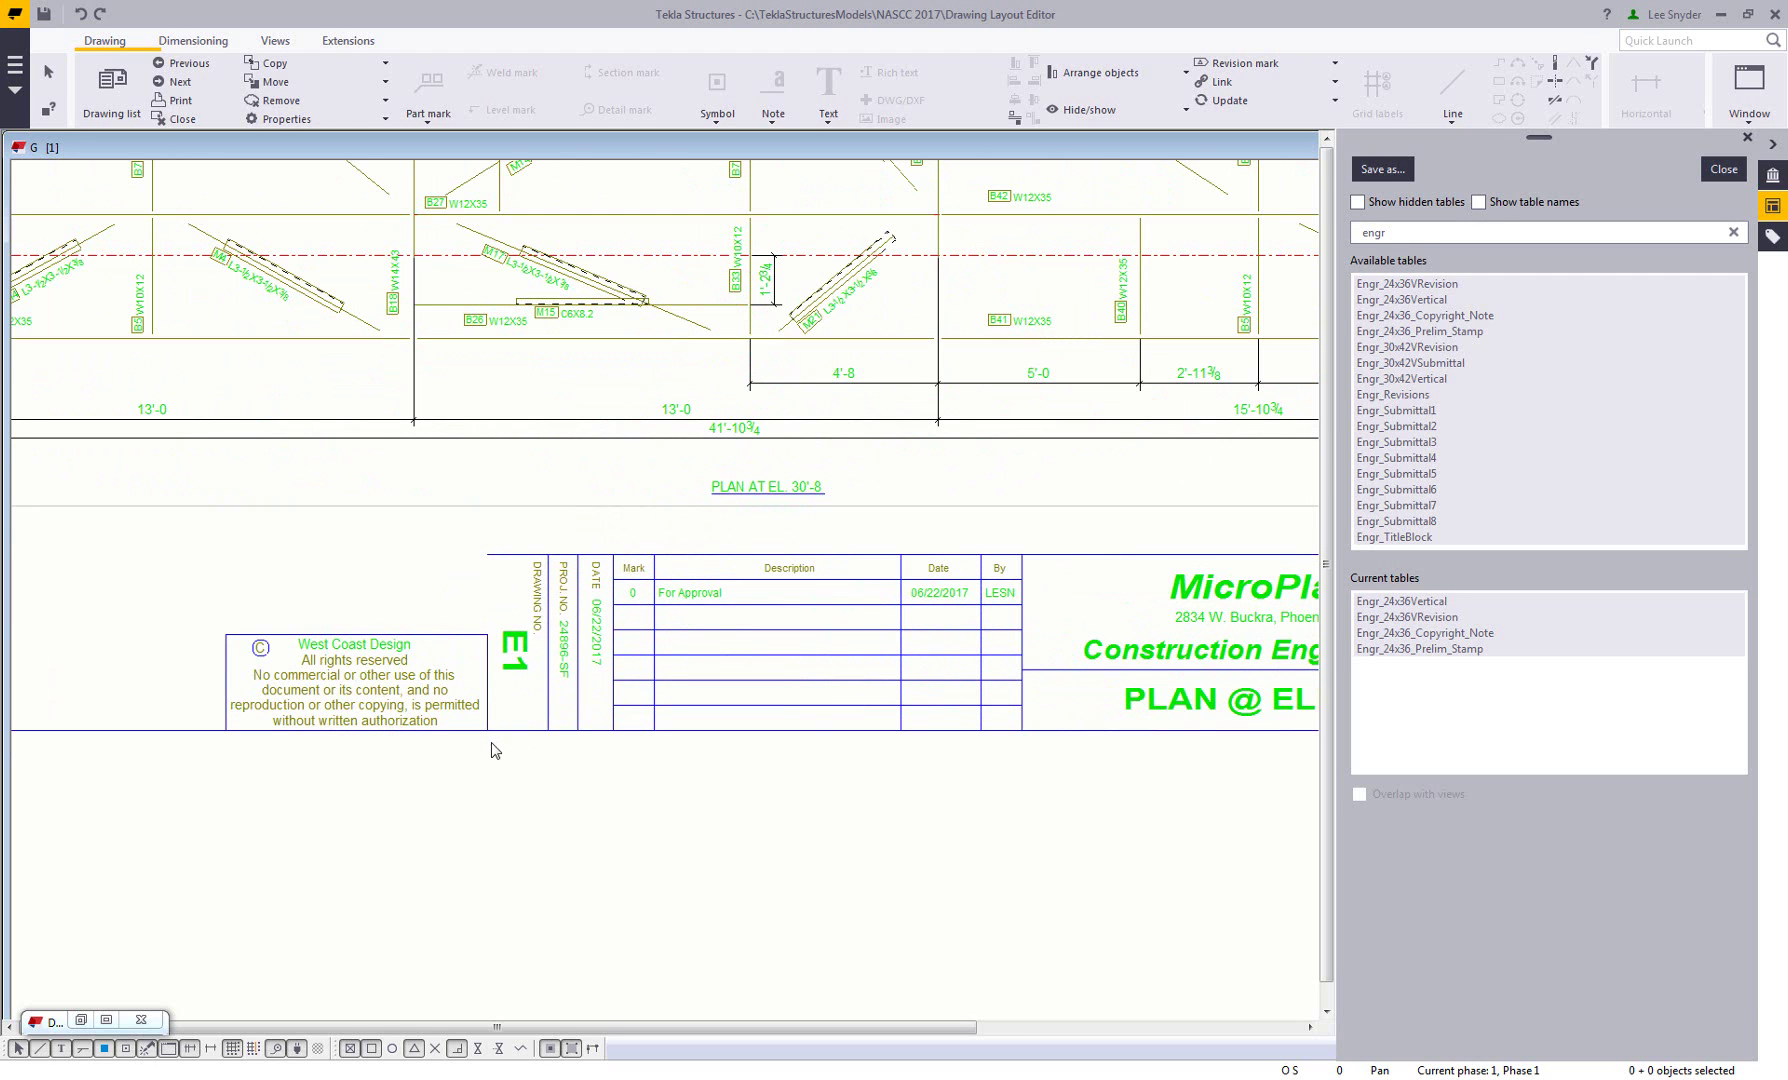
scroll(501, 655, down, 3)
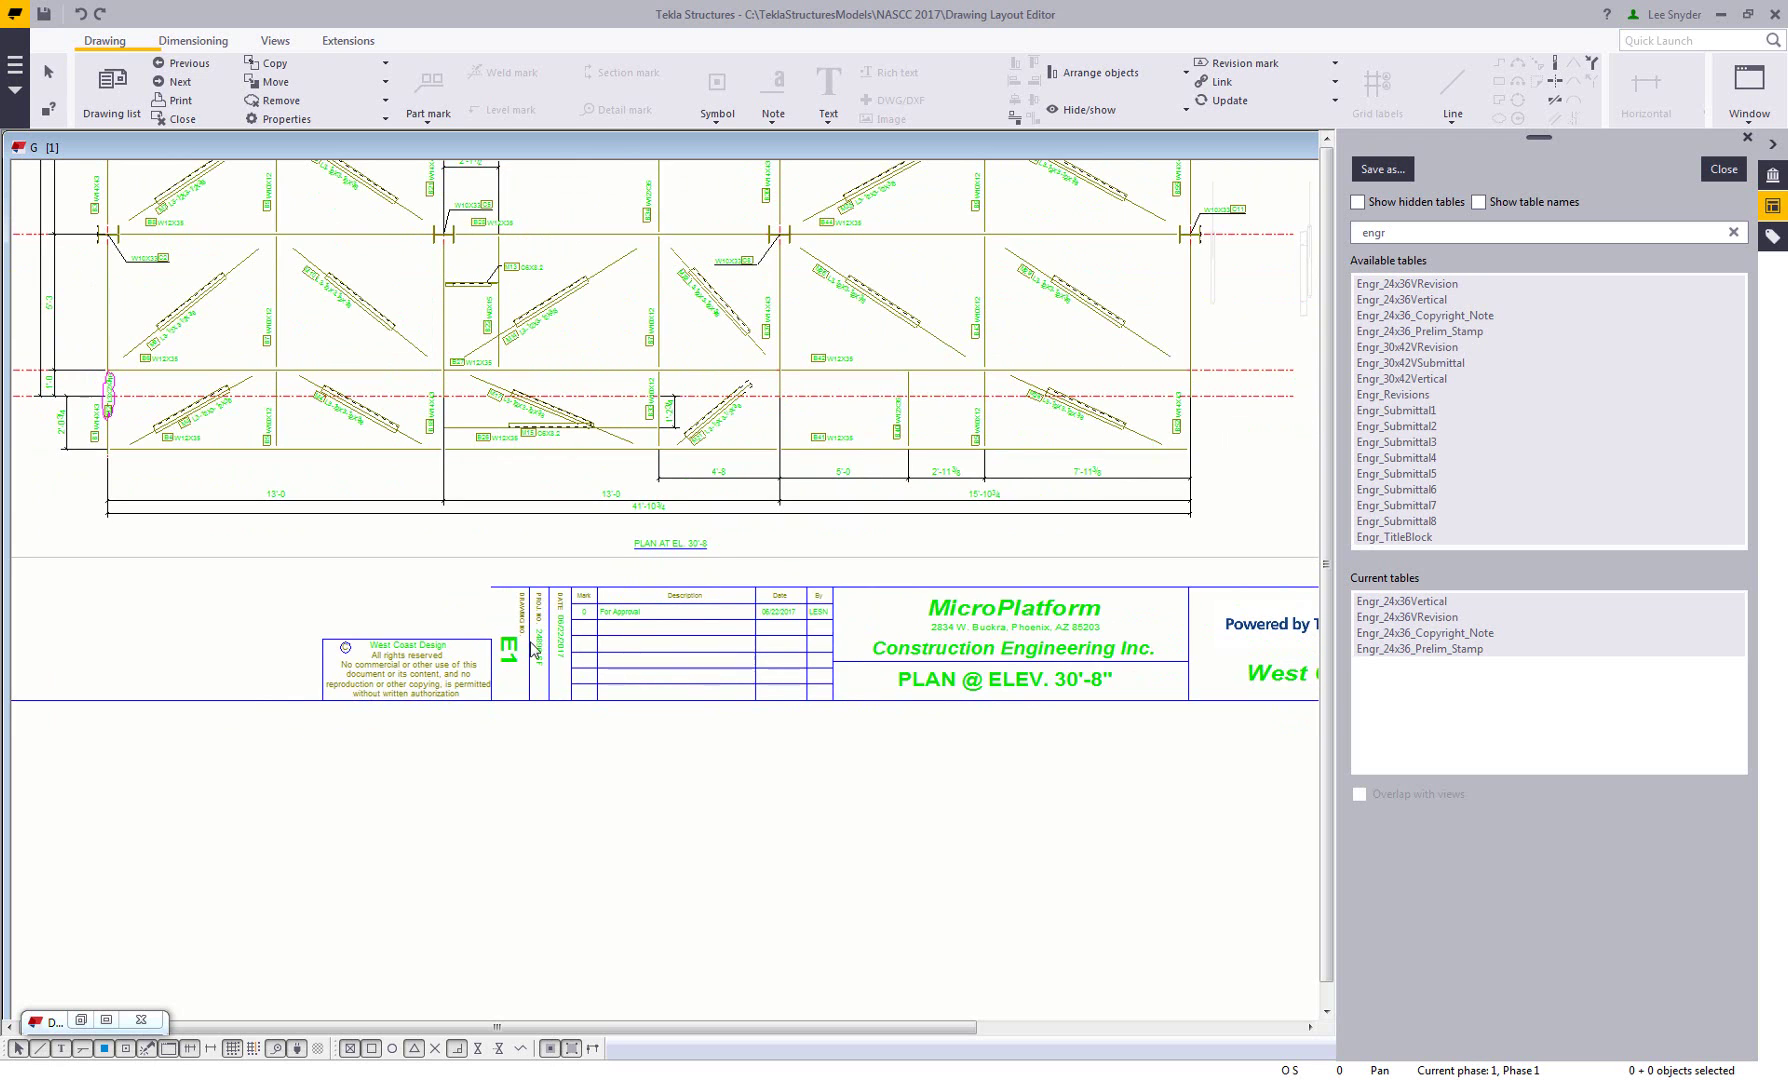
Open the Engr_24x36Vertical table in the Template Editor and widen its window to show the drawing number cell
click(690, 636)
right_click(691, 636)
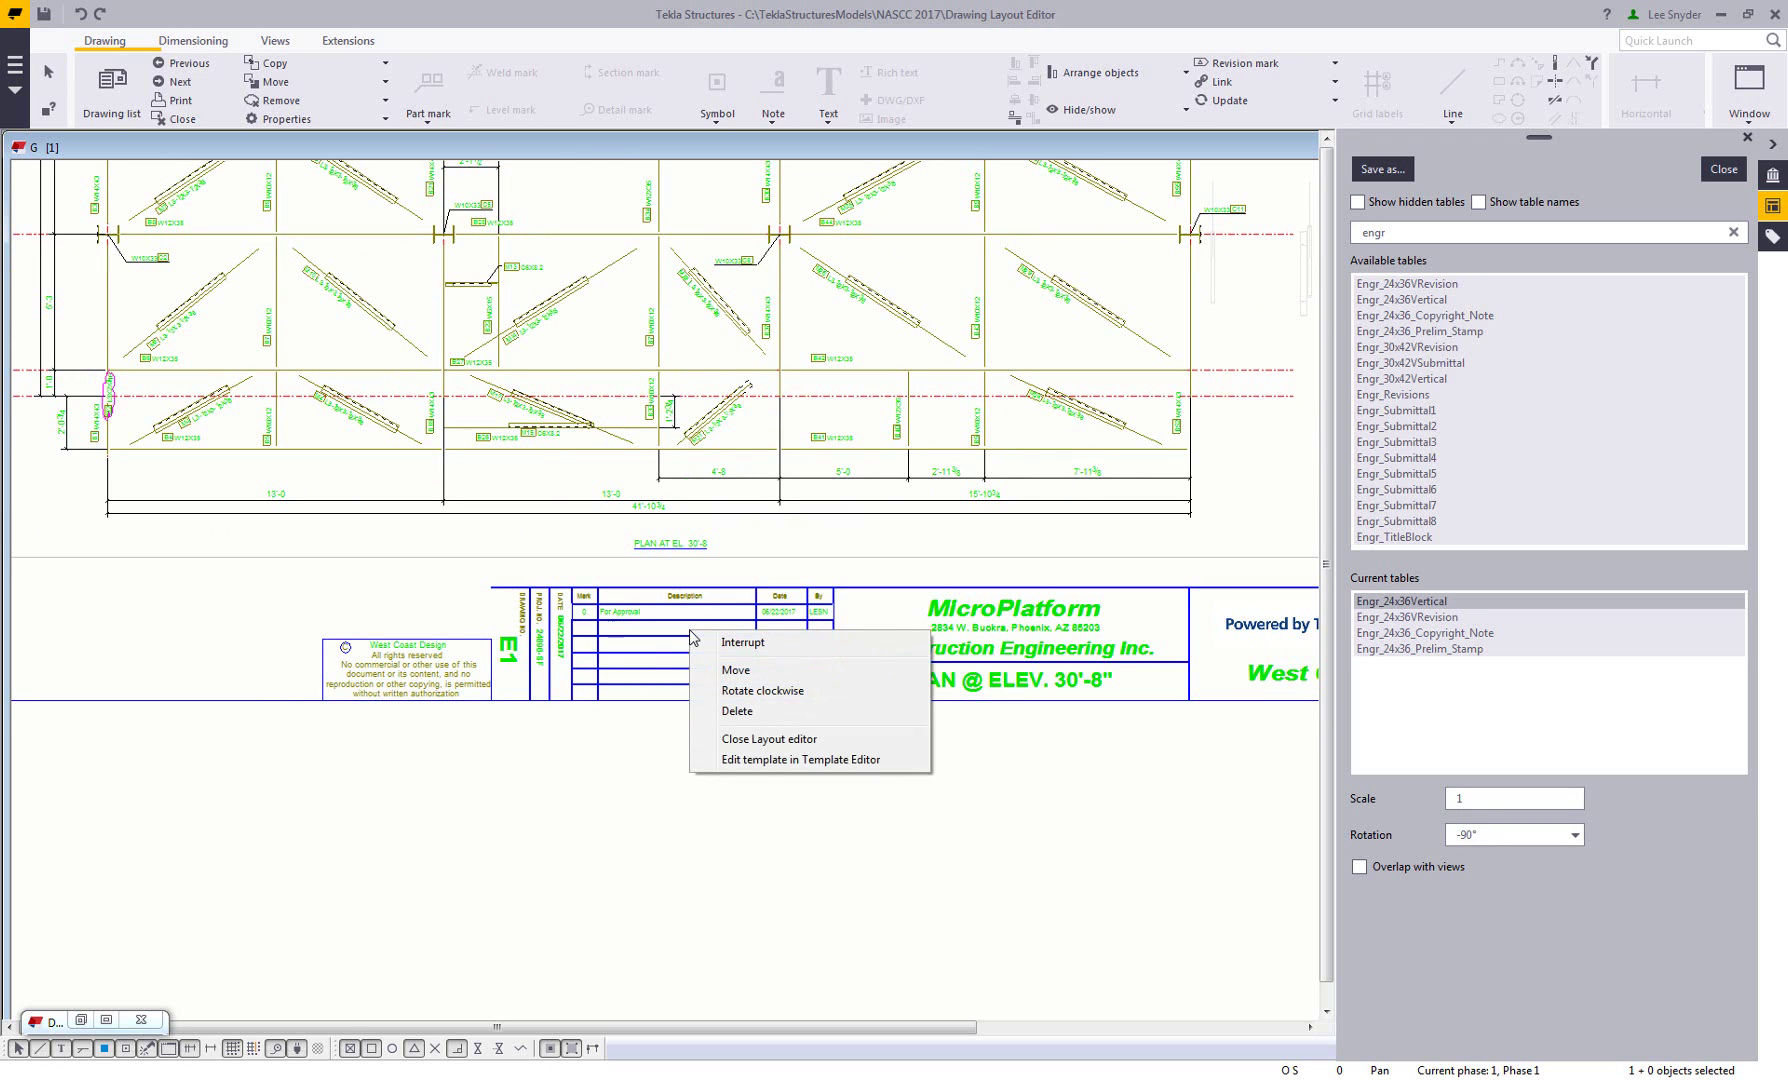
click(806, 762)
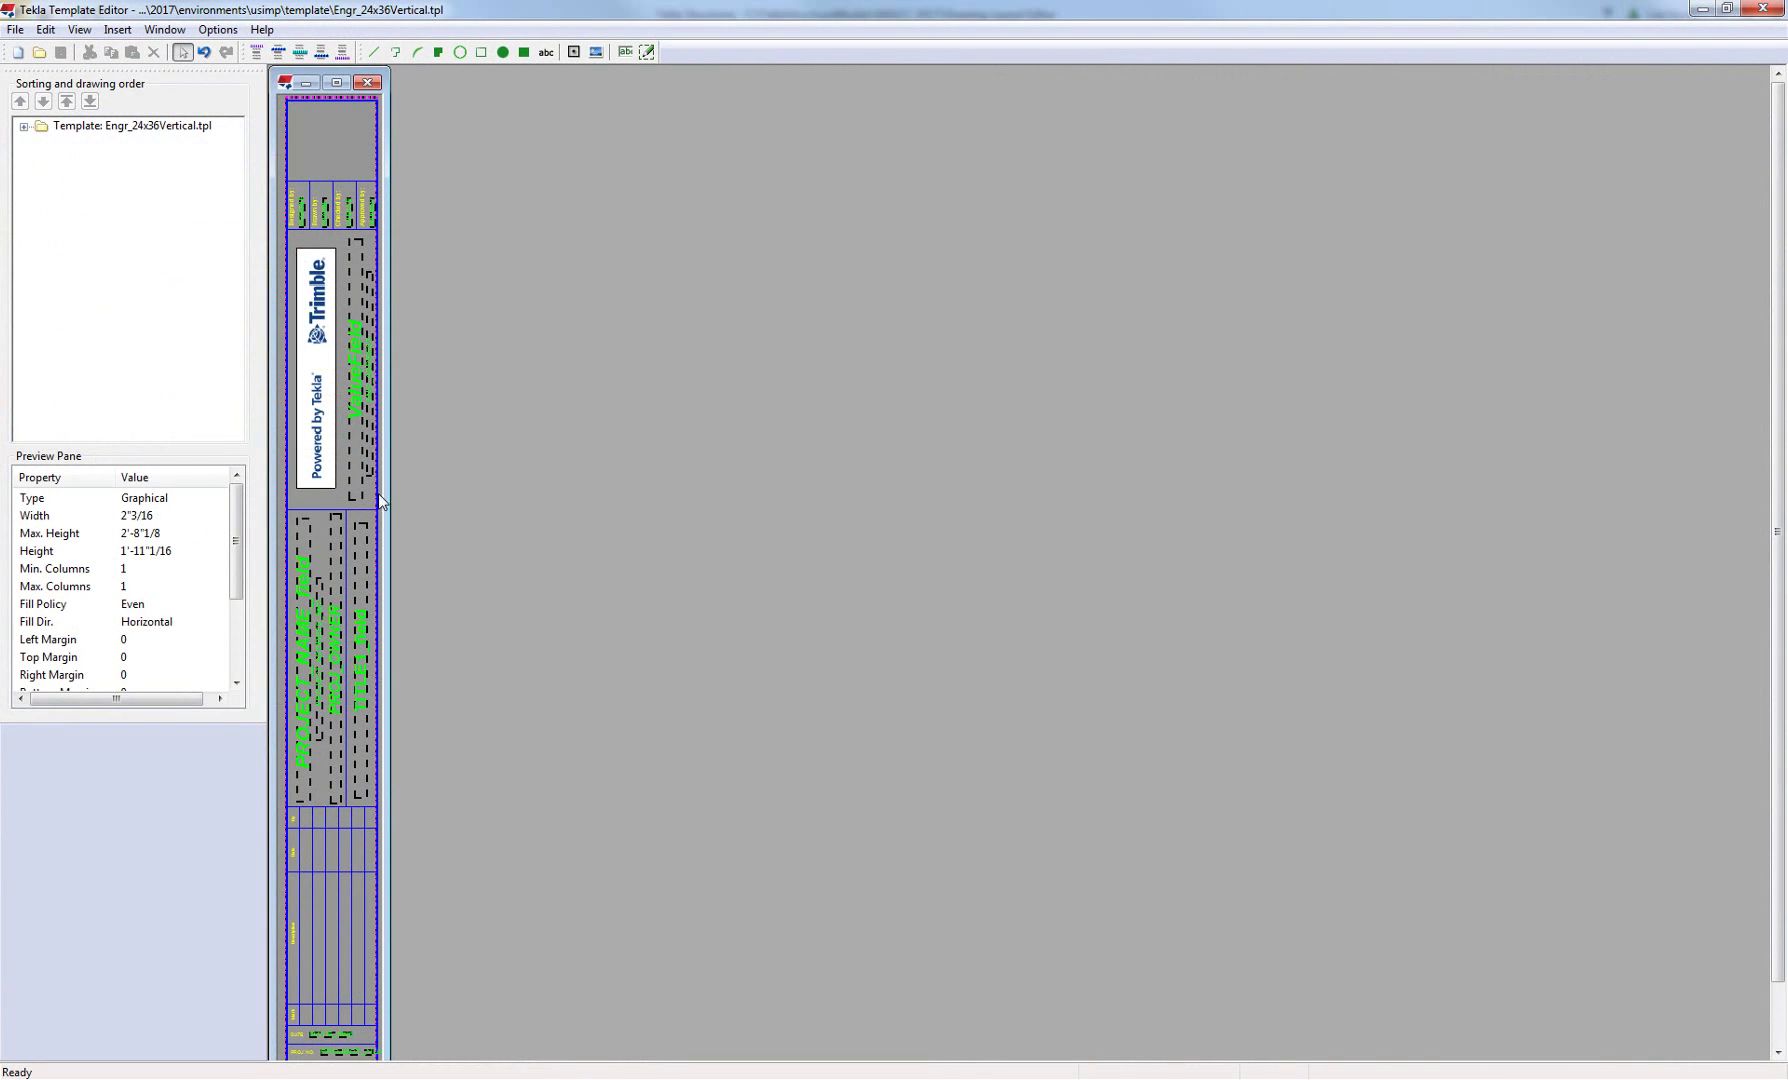
drag(390, 517, 896, 520)
scroll(694, 546, up, 5)
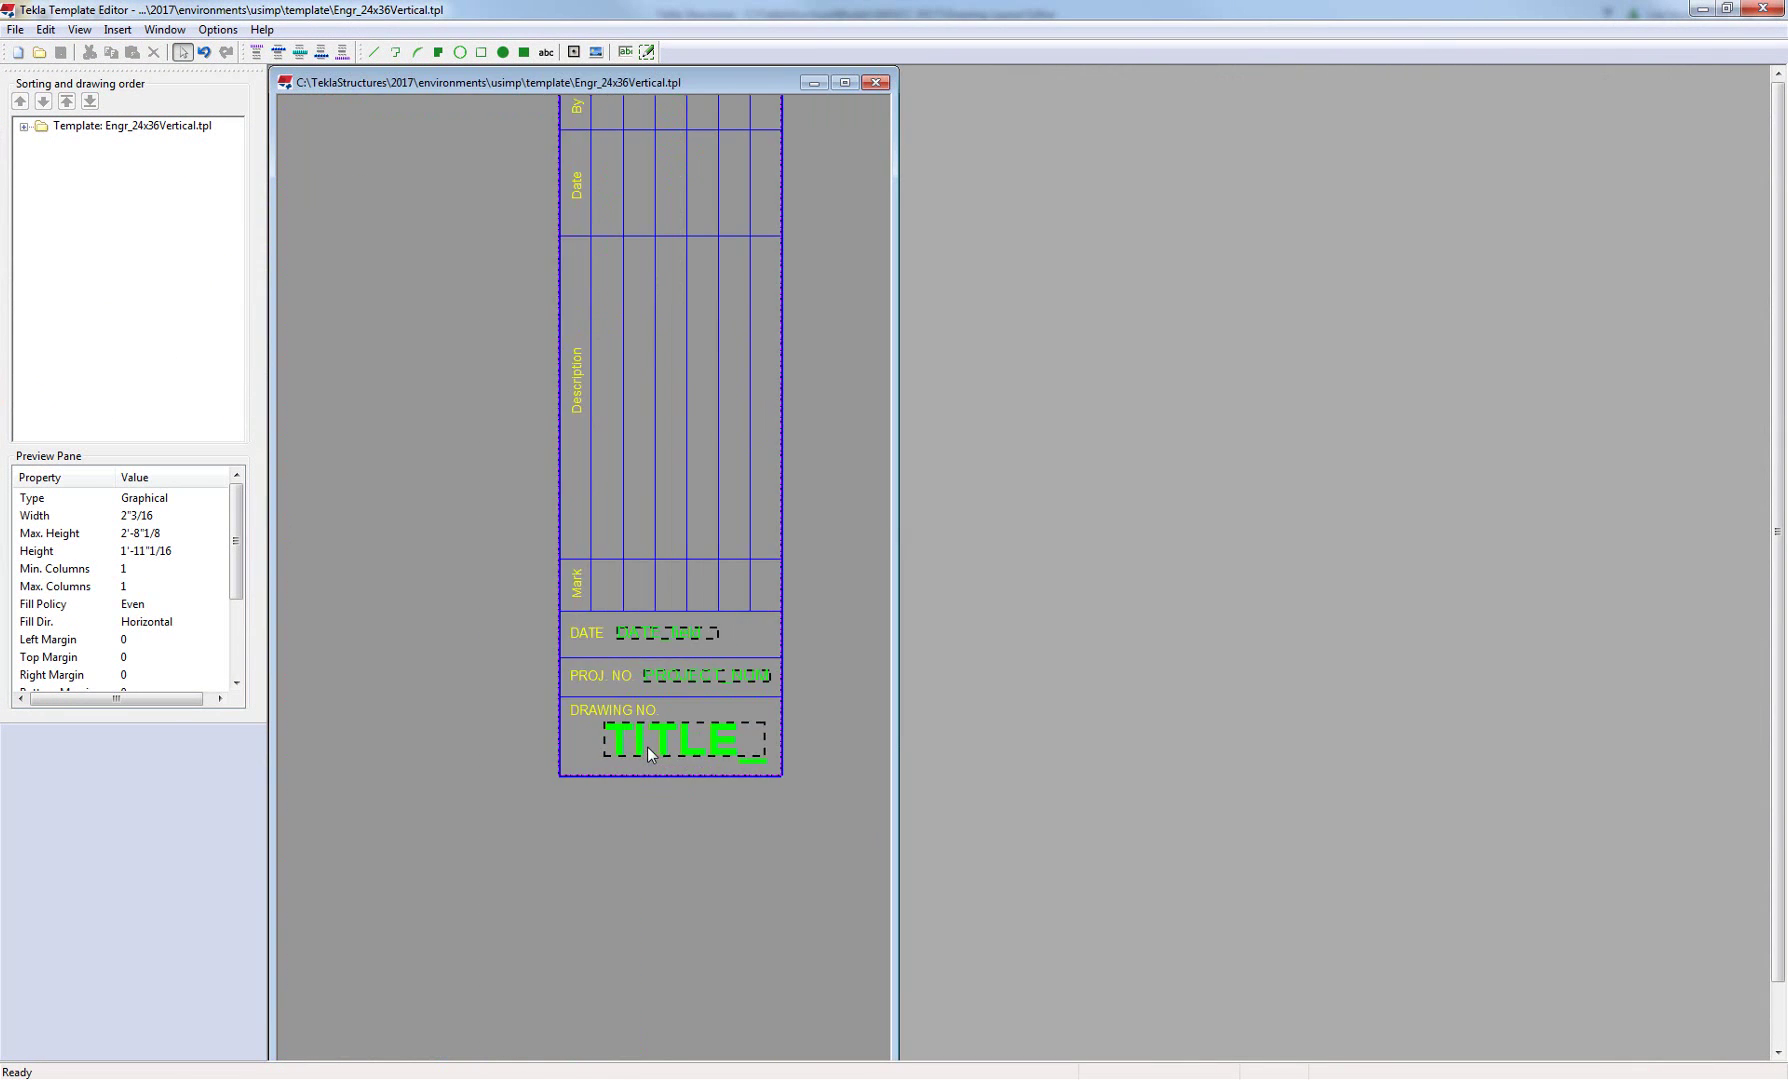
scroll(679, 753, up, 2)
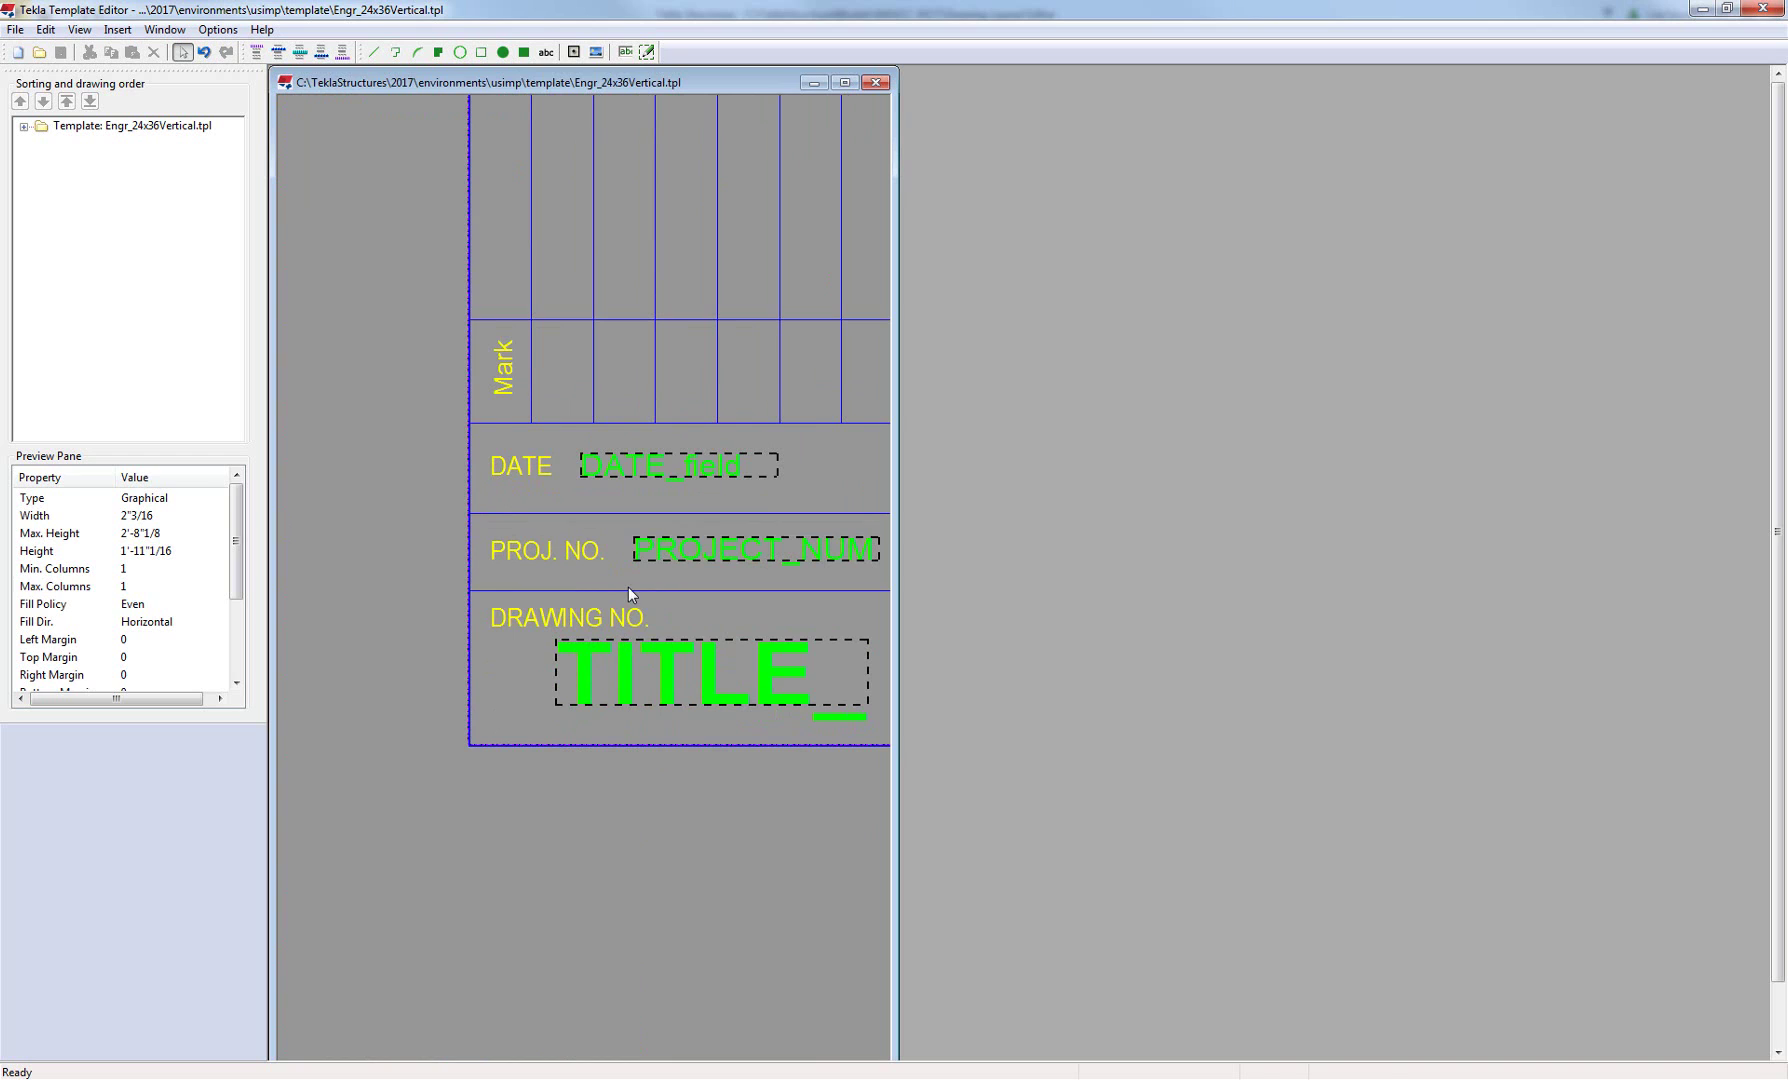
Copy the line above DRAWING NO. onto the template's bottom edge at Y 0 and save the template
click(629, 590)
right_click(629, 592)
click(650, 672)
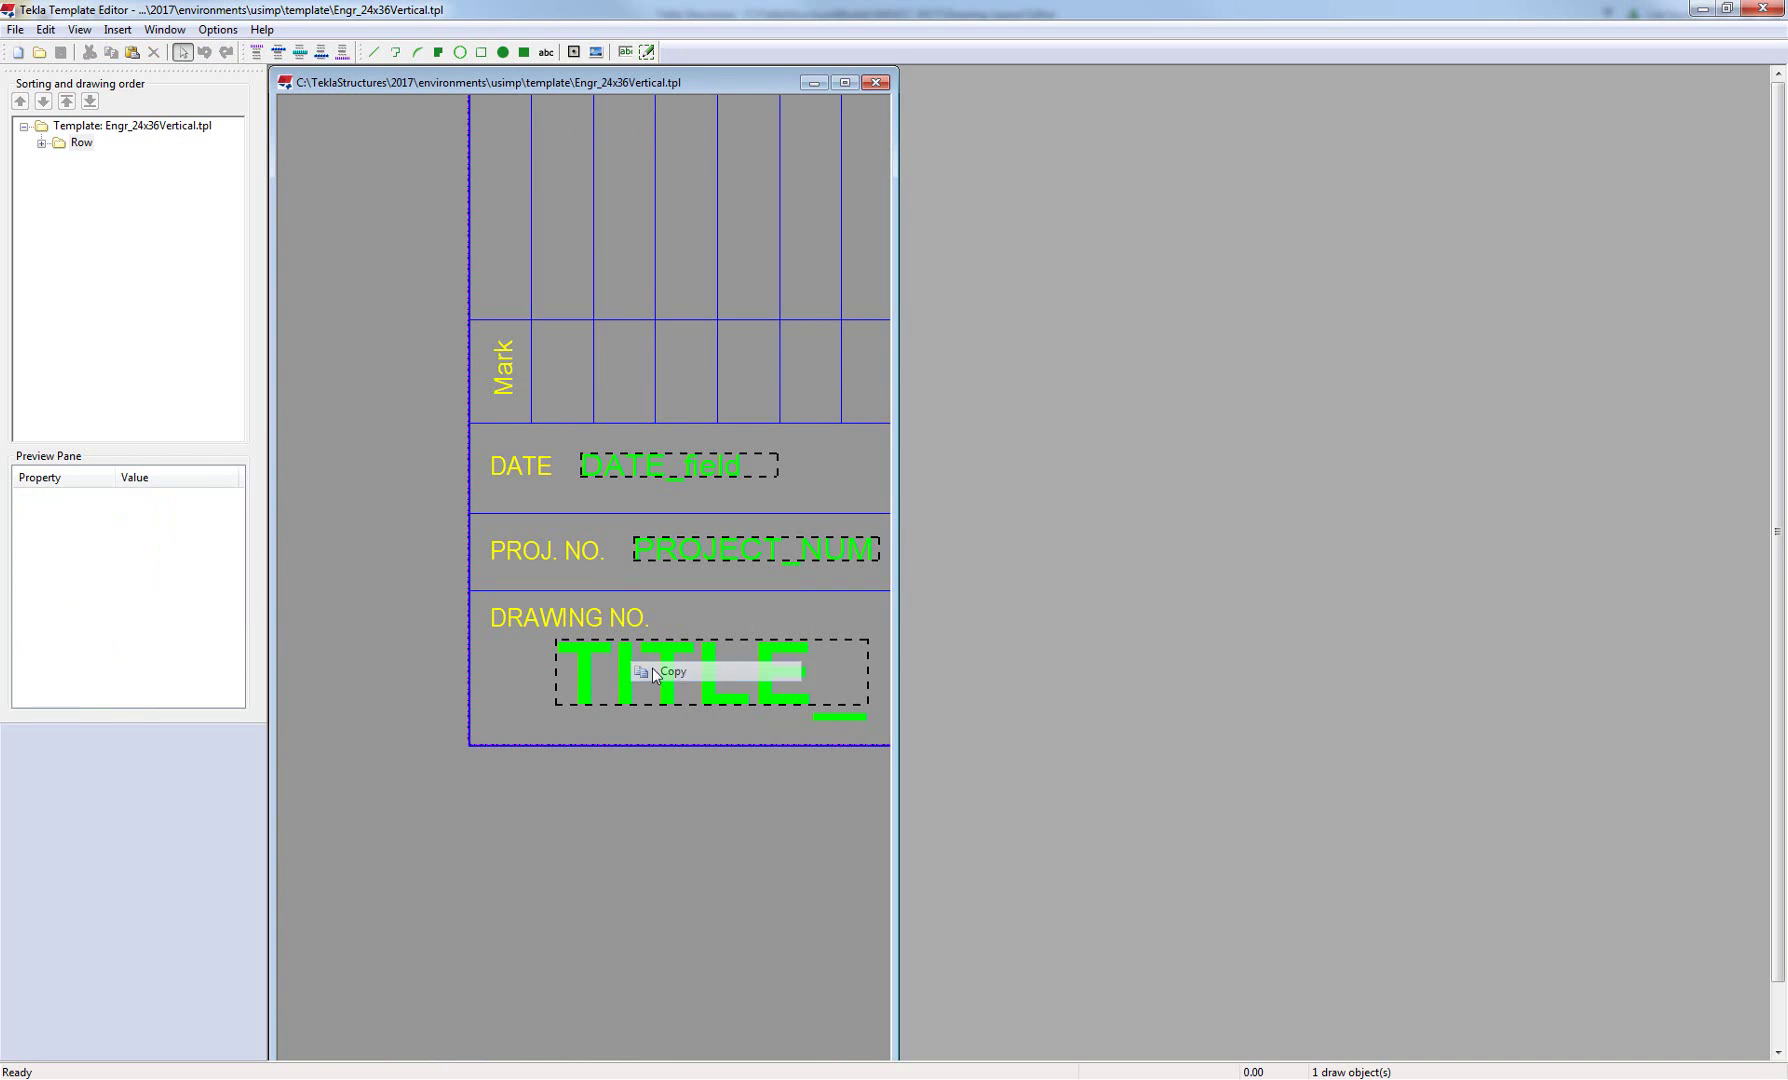
right_click(507, 666)
click(552, 768)
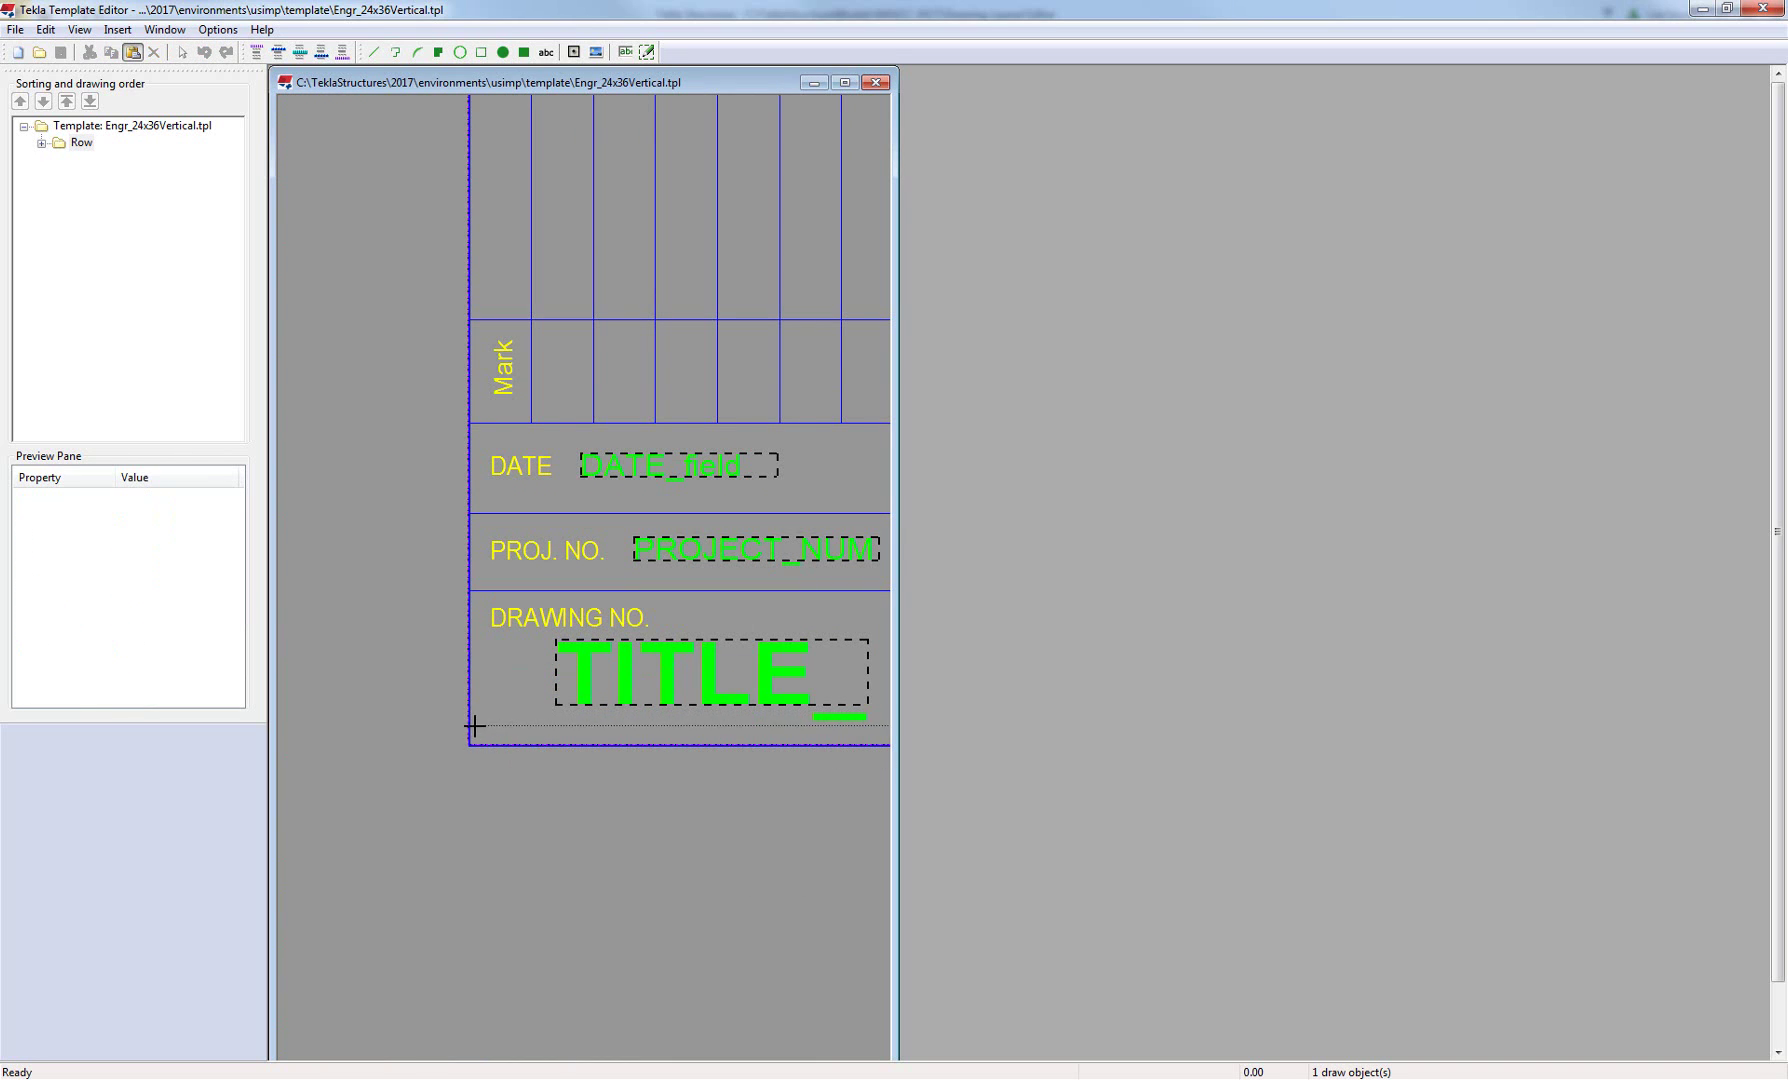
click(492, 706)
key(ctrl+v)
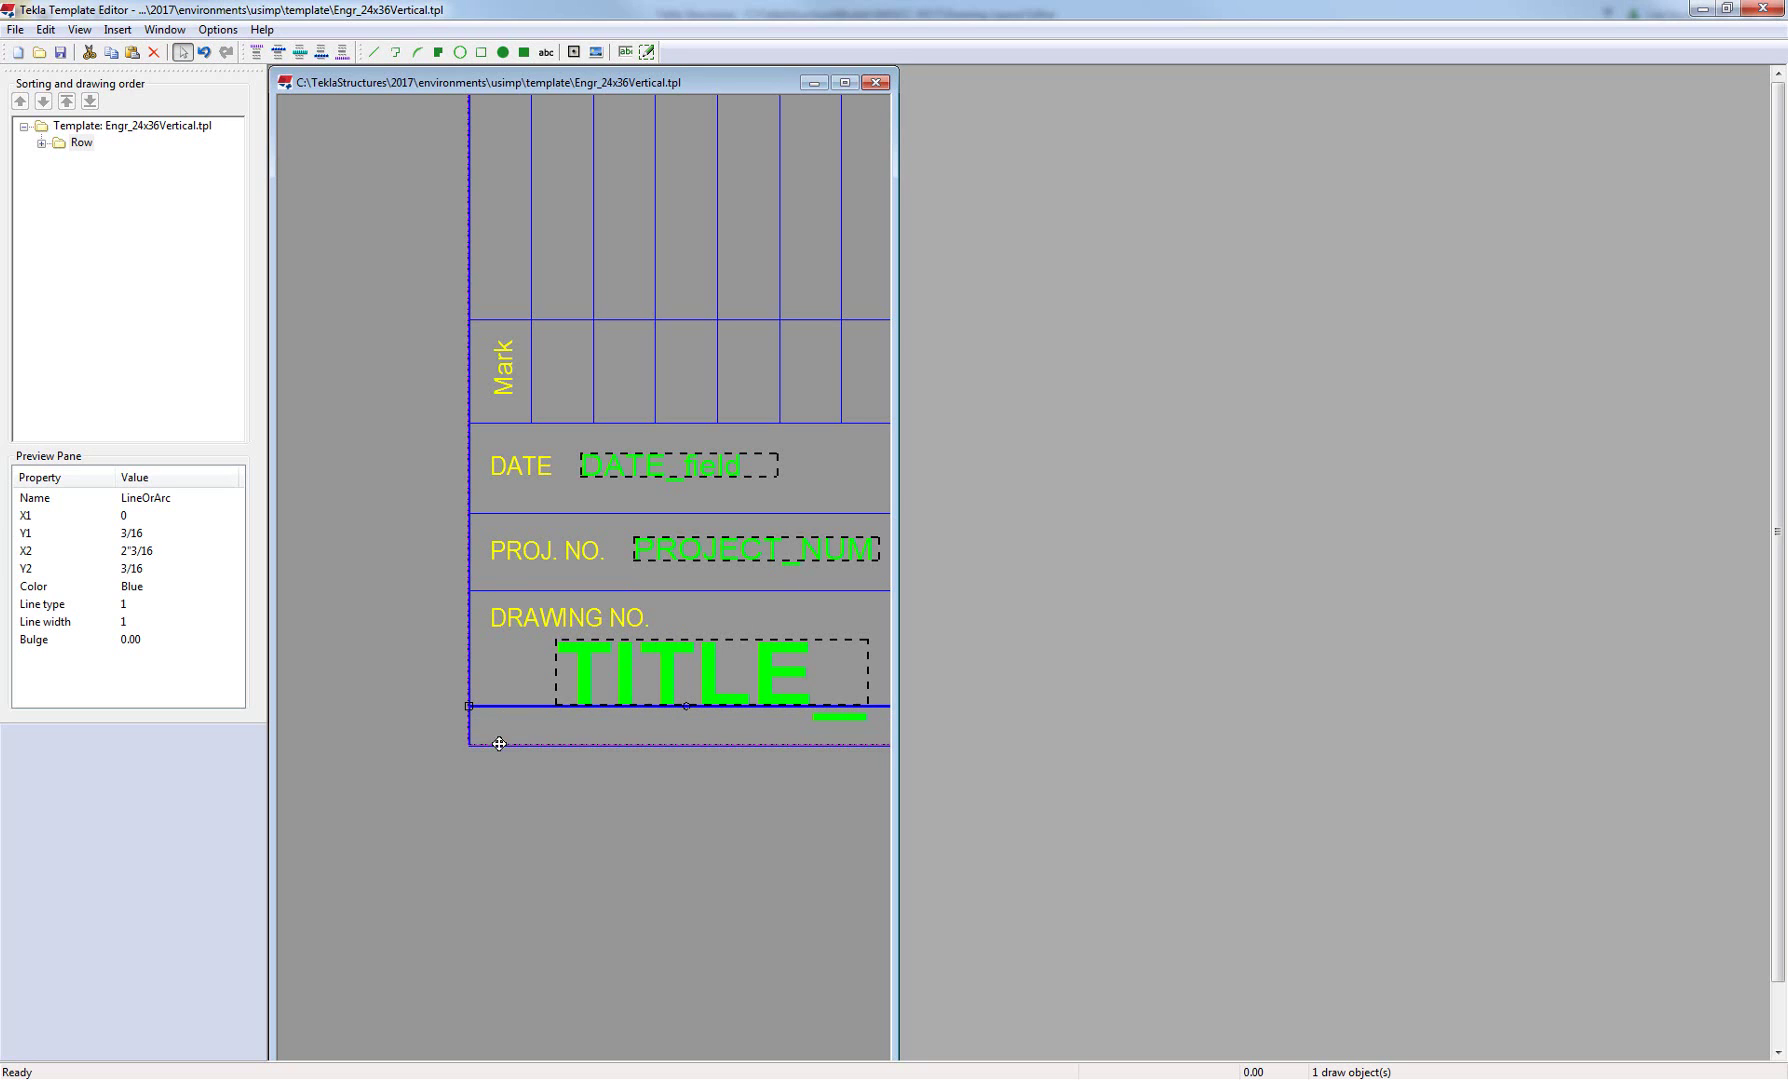
click(499, 742)
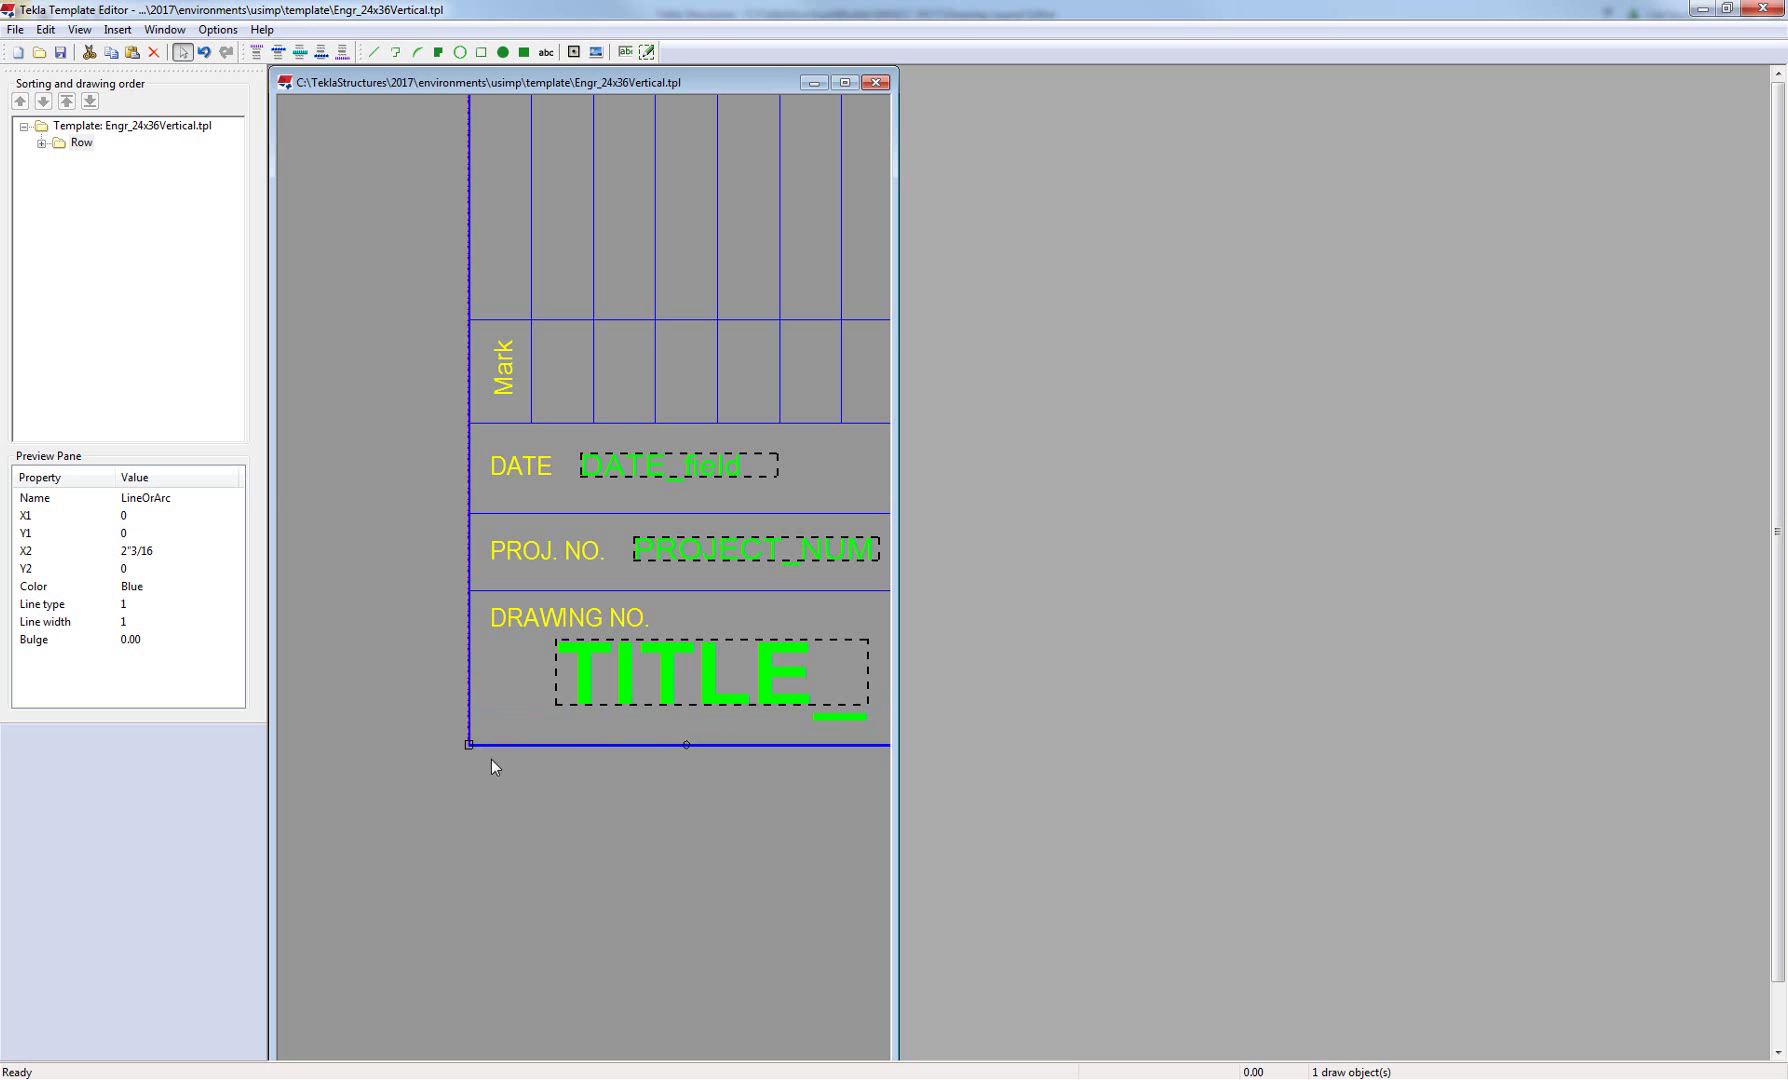
click(61, 54)
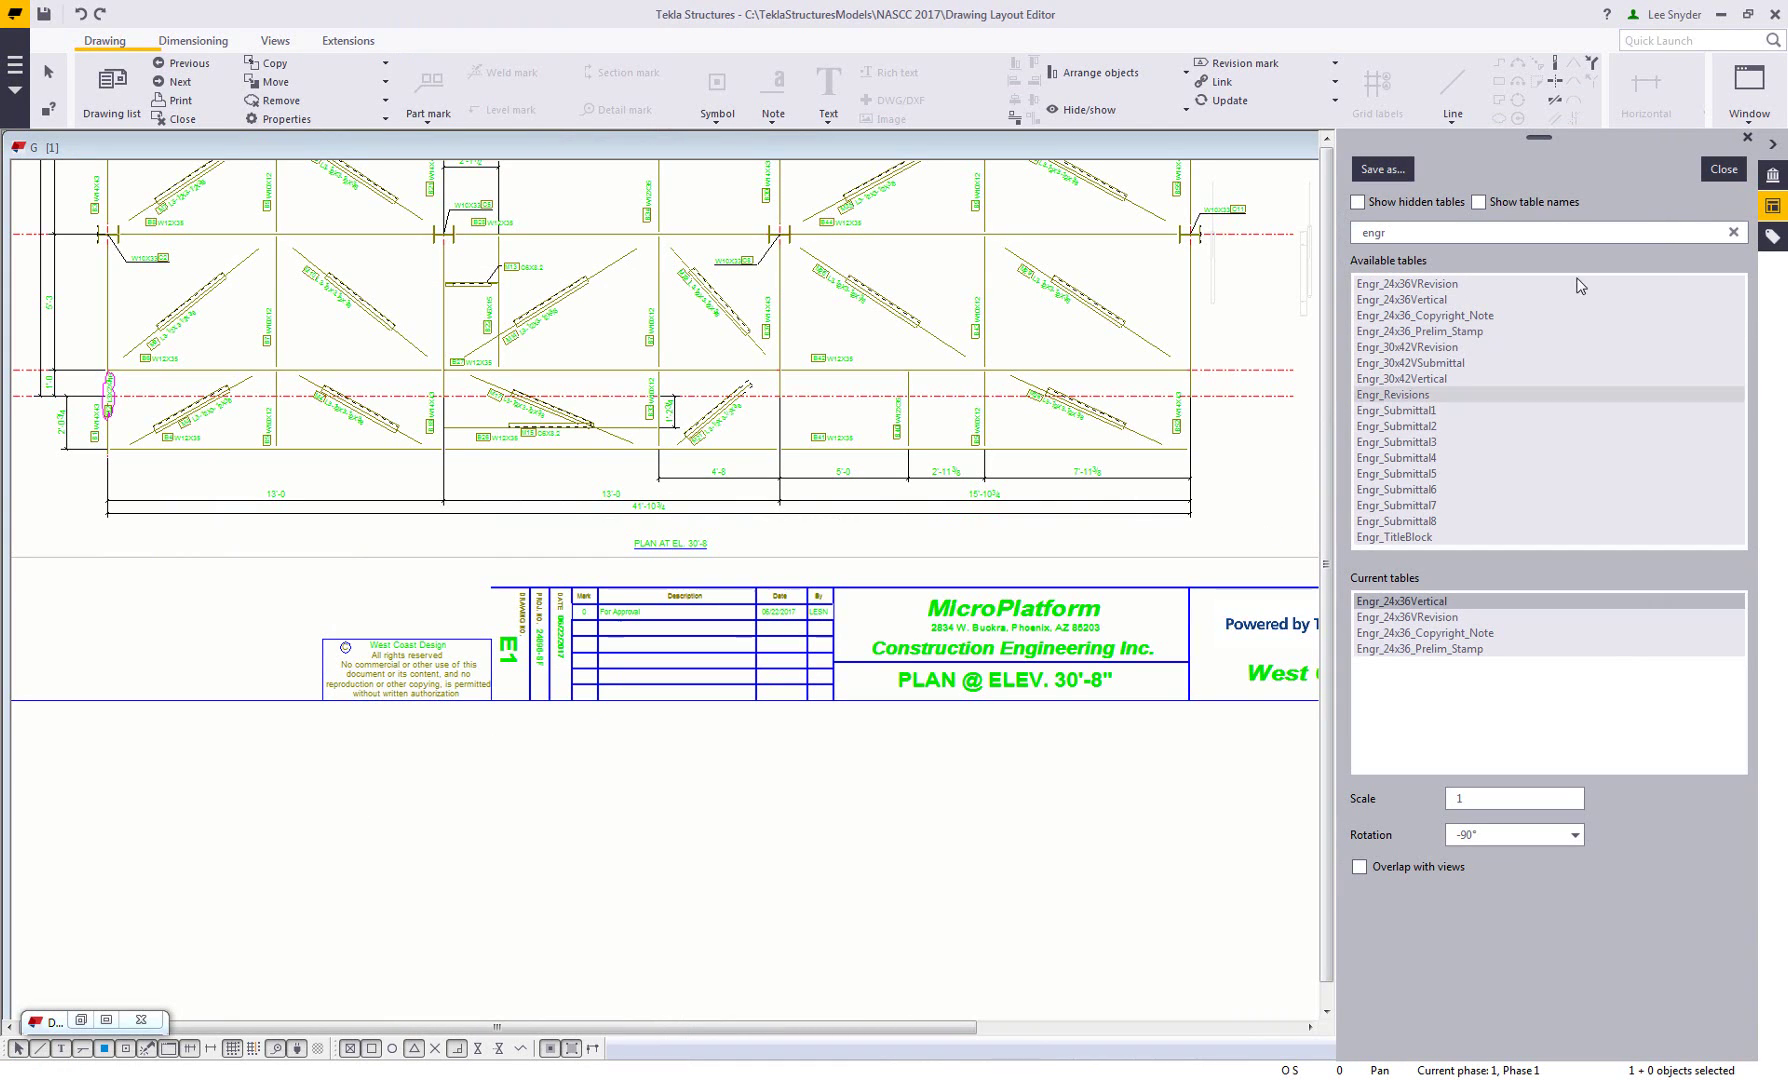
Close the Layout editor and reopen drawing E1, keeping its changes, to check the title block's end line
click(1723, 169)
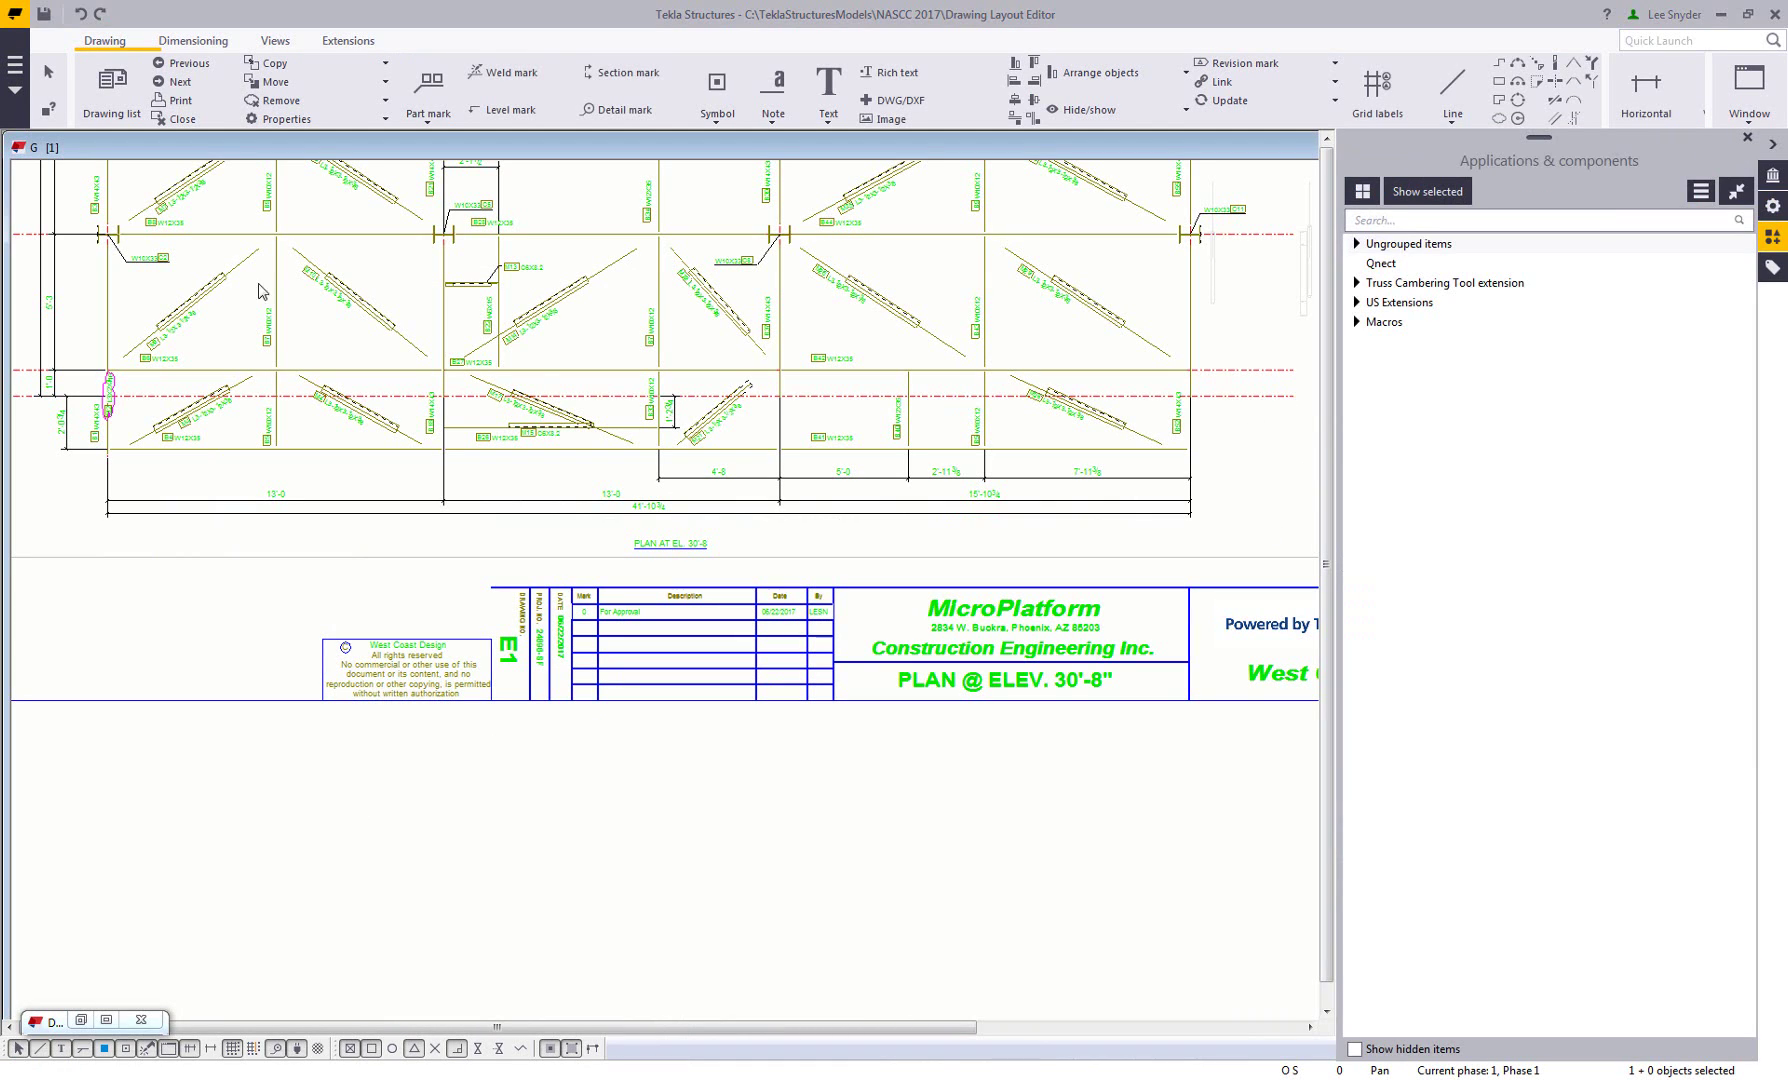
click(111, 88)
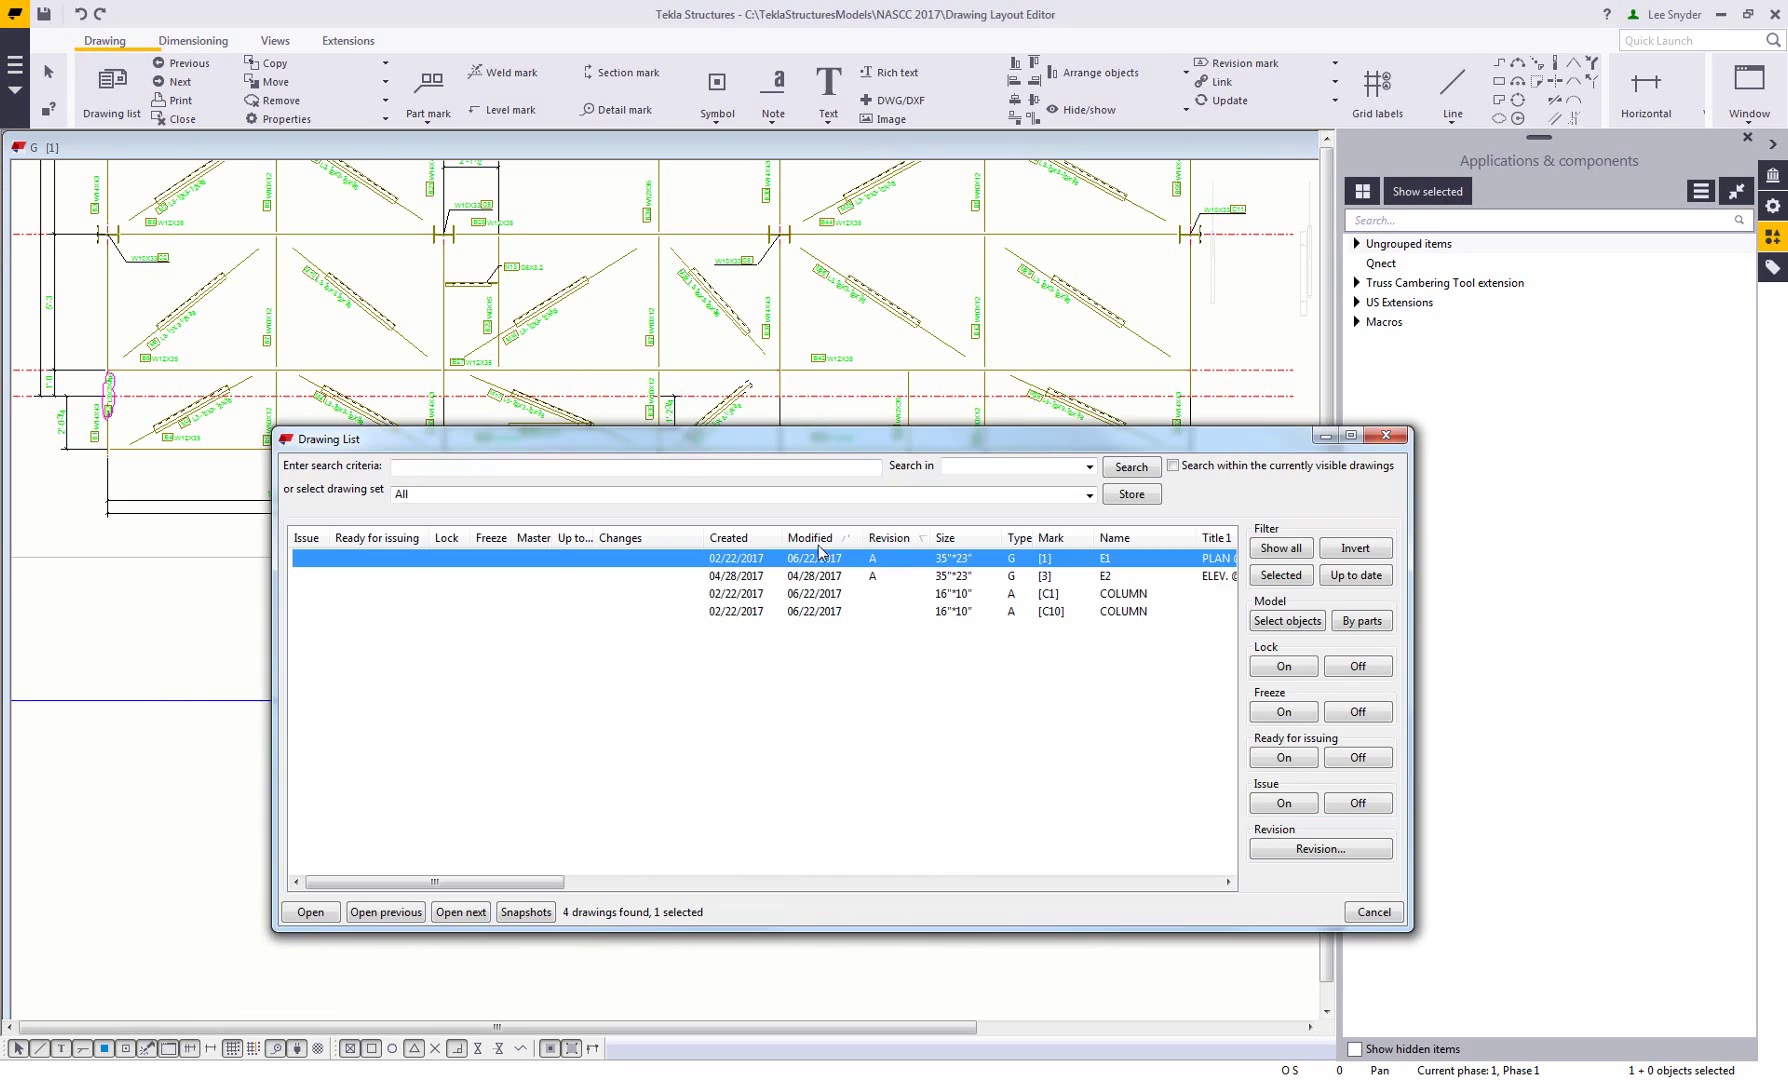
double_click(1010, 560)
click(463, 578)
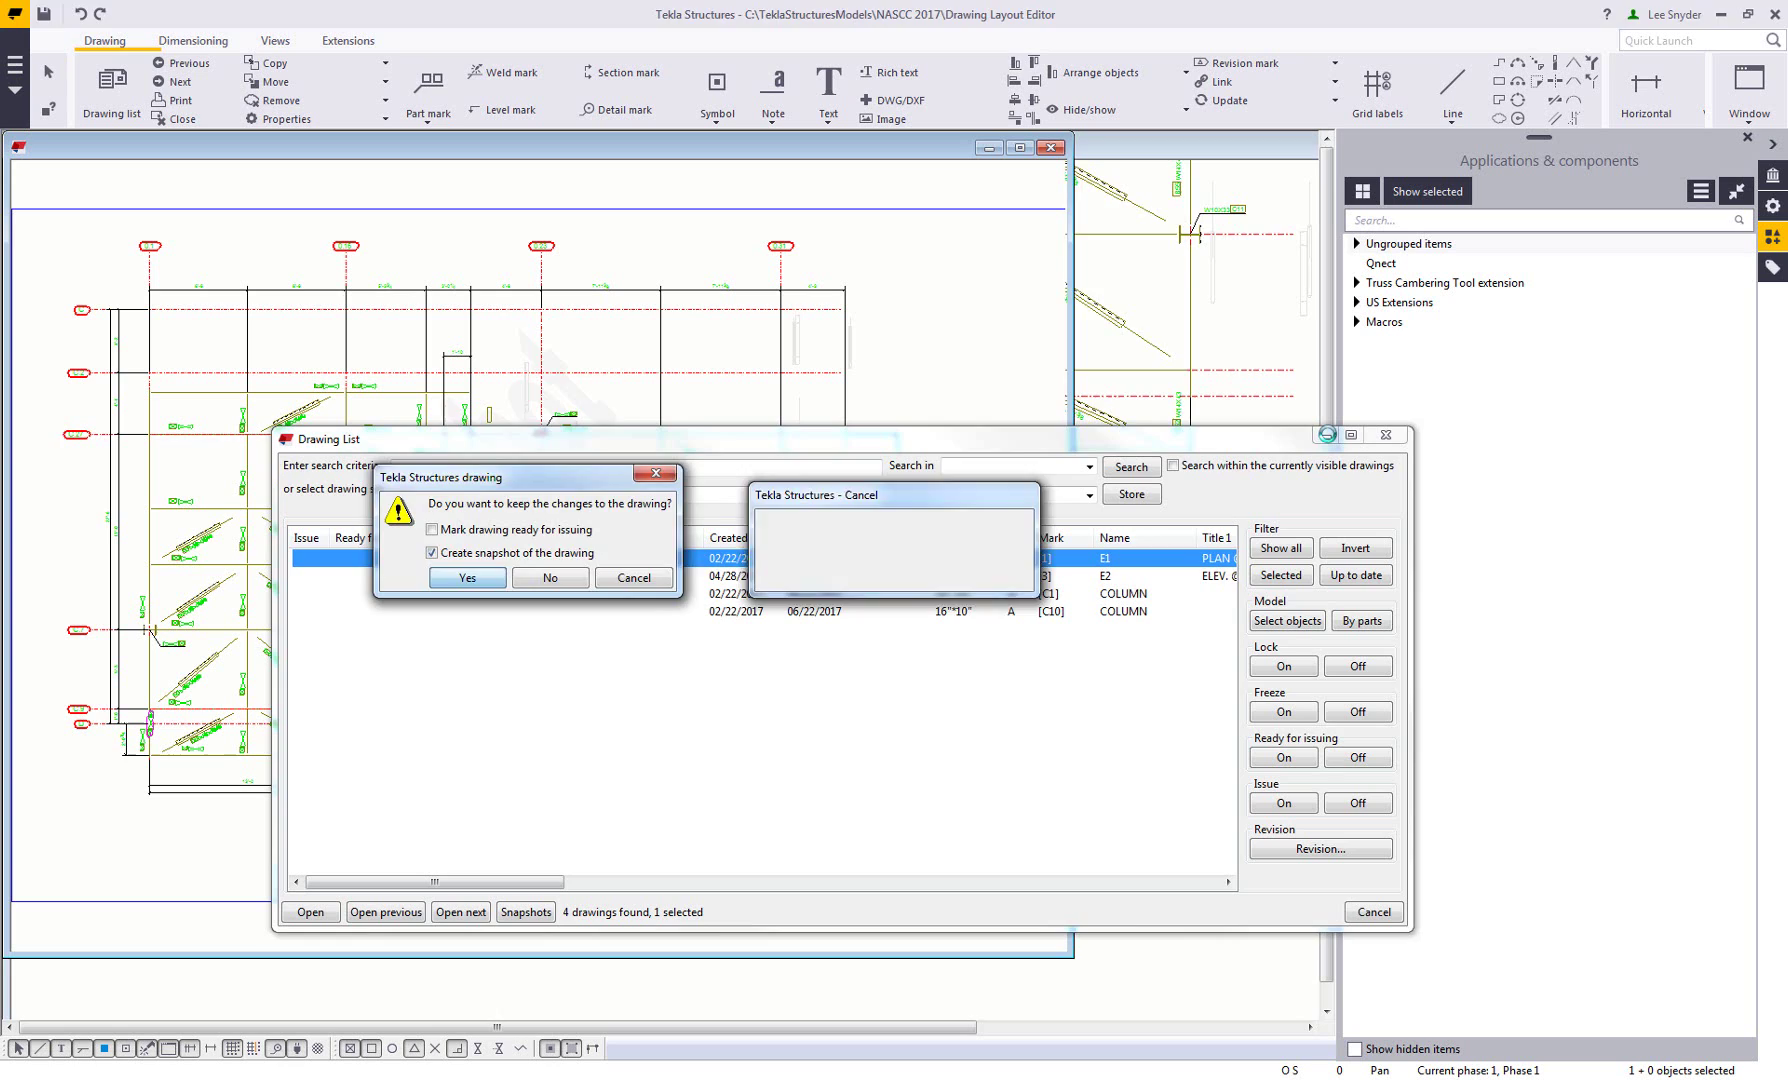
scroll(418, 716, up, 4)
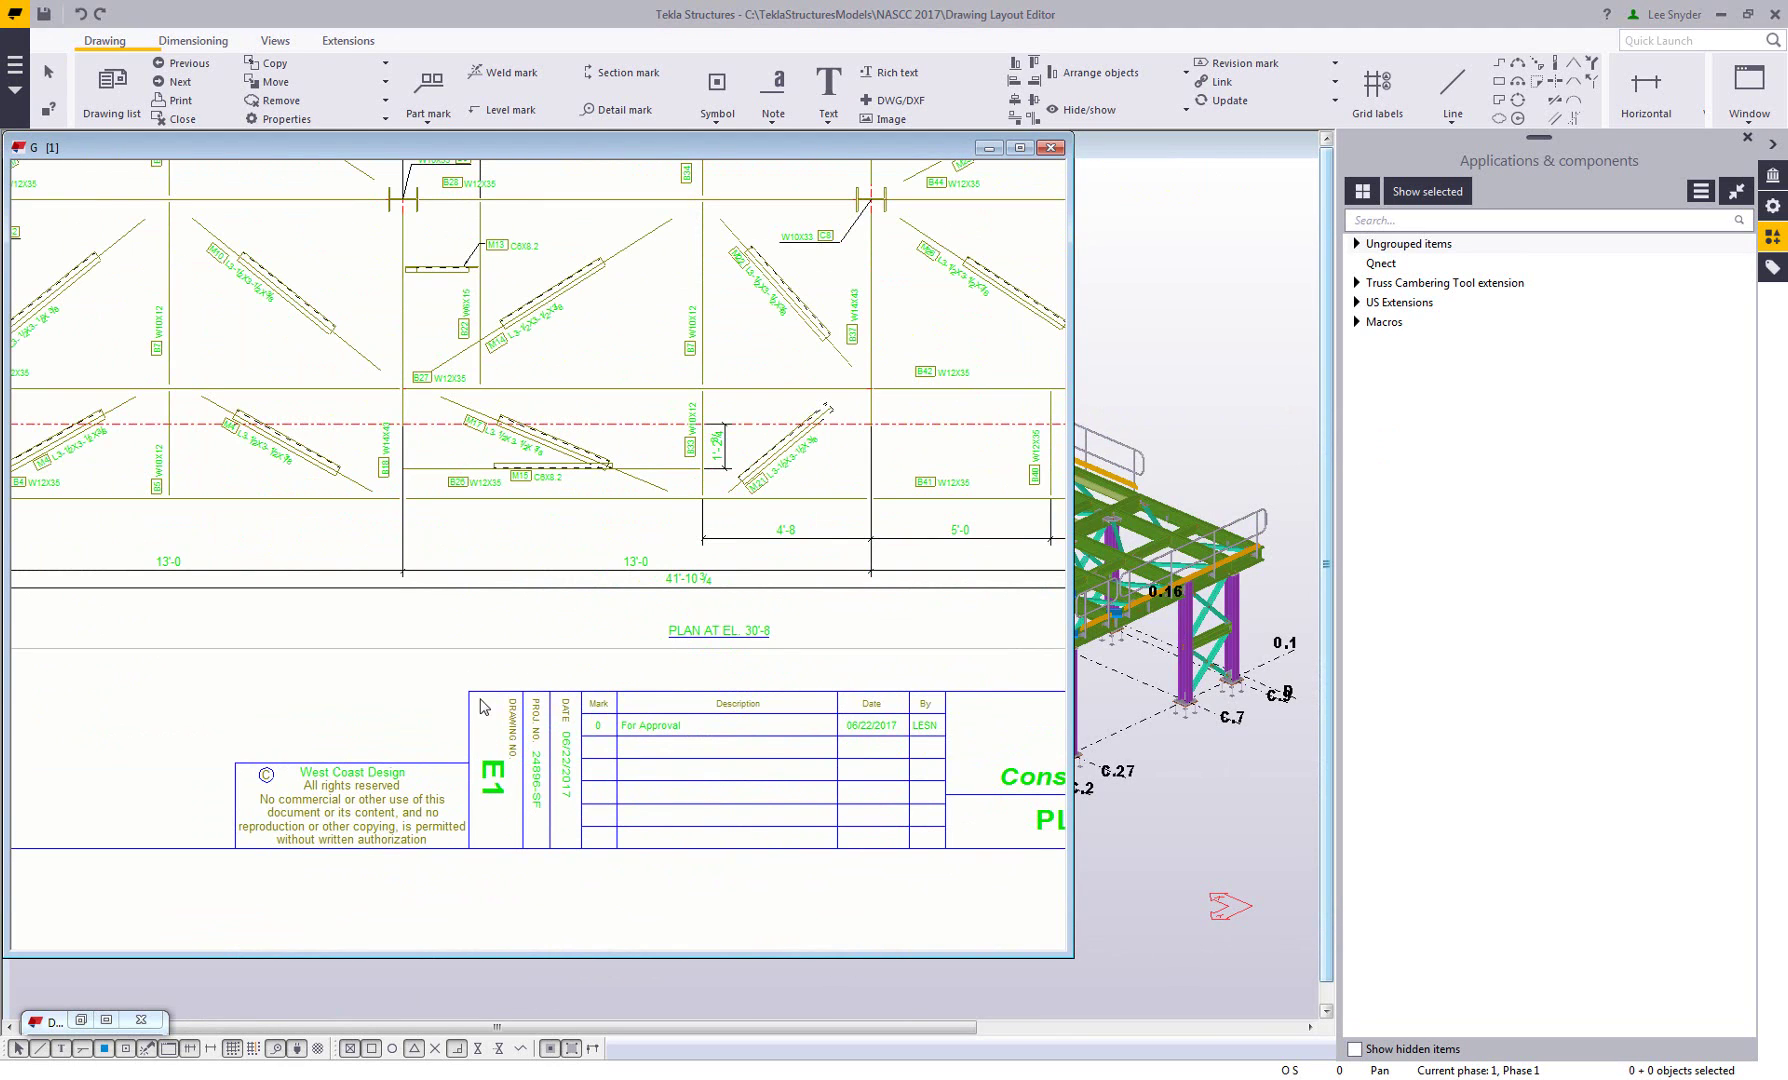
scroll(490, 708, down, 4)
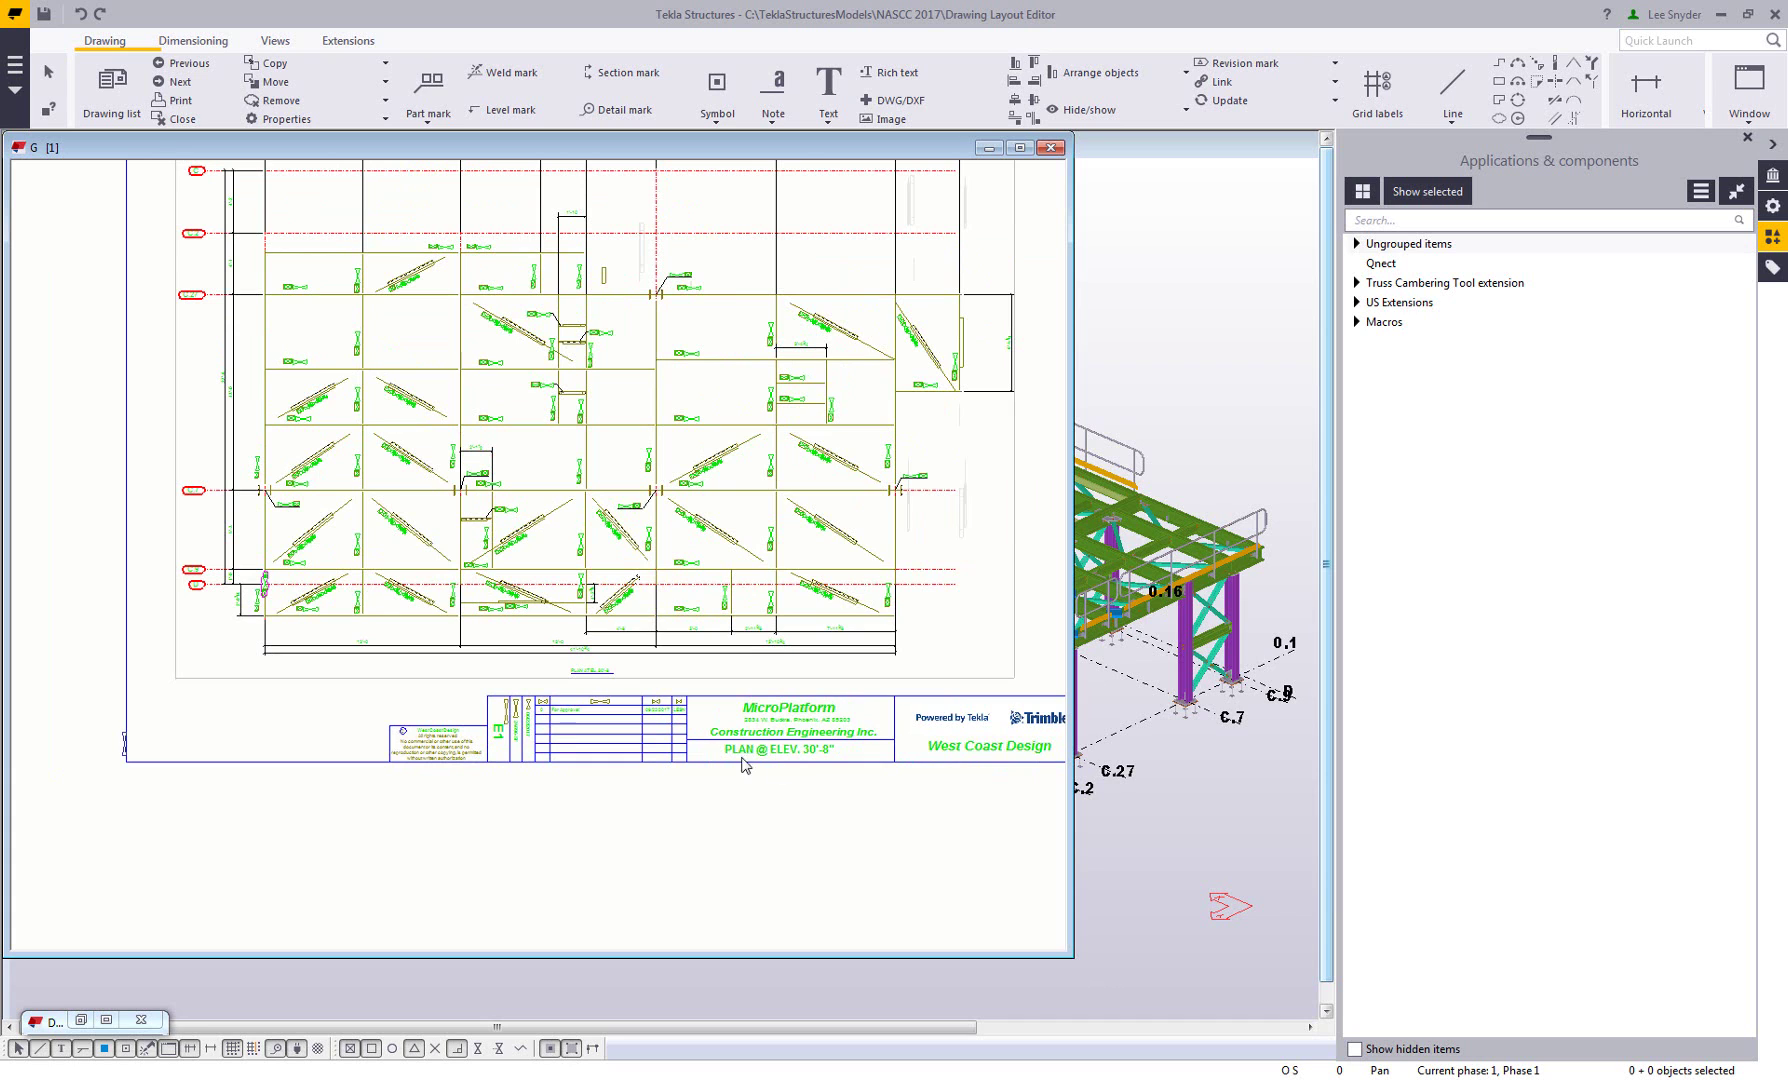
middle_drag(746, 770, 650, 752)
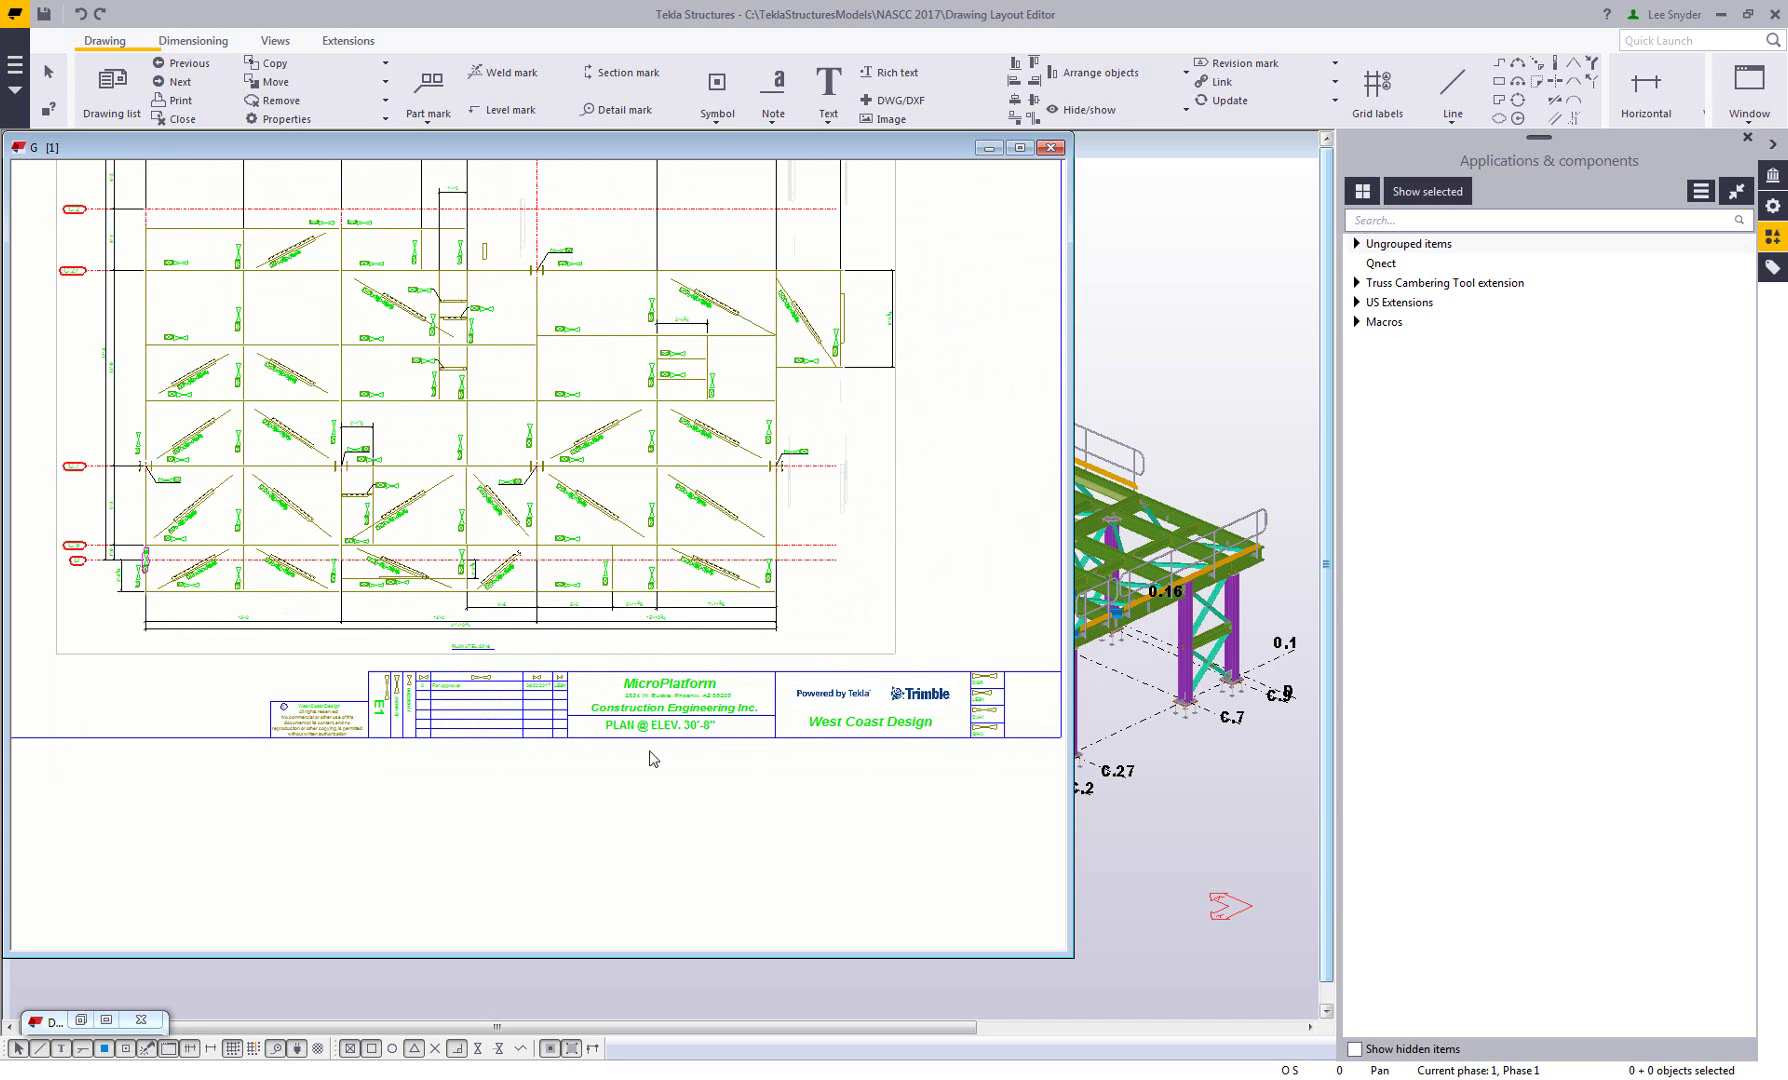
Open the elevation drawing E2 from the drawing list and enlarge its window
click(112, 88)
double_click(1092, 578)
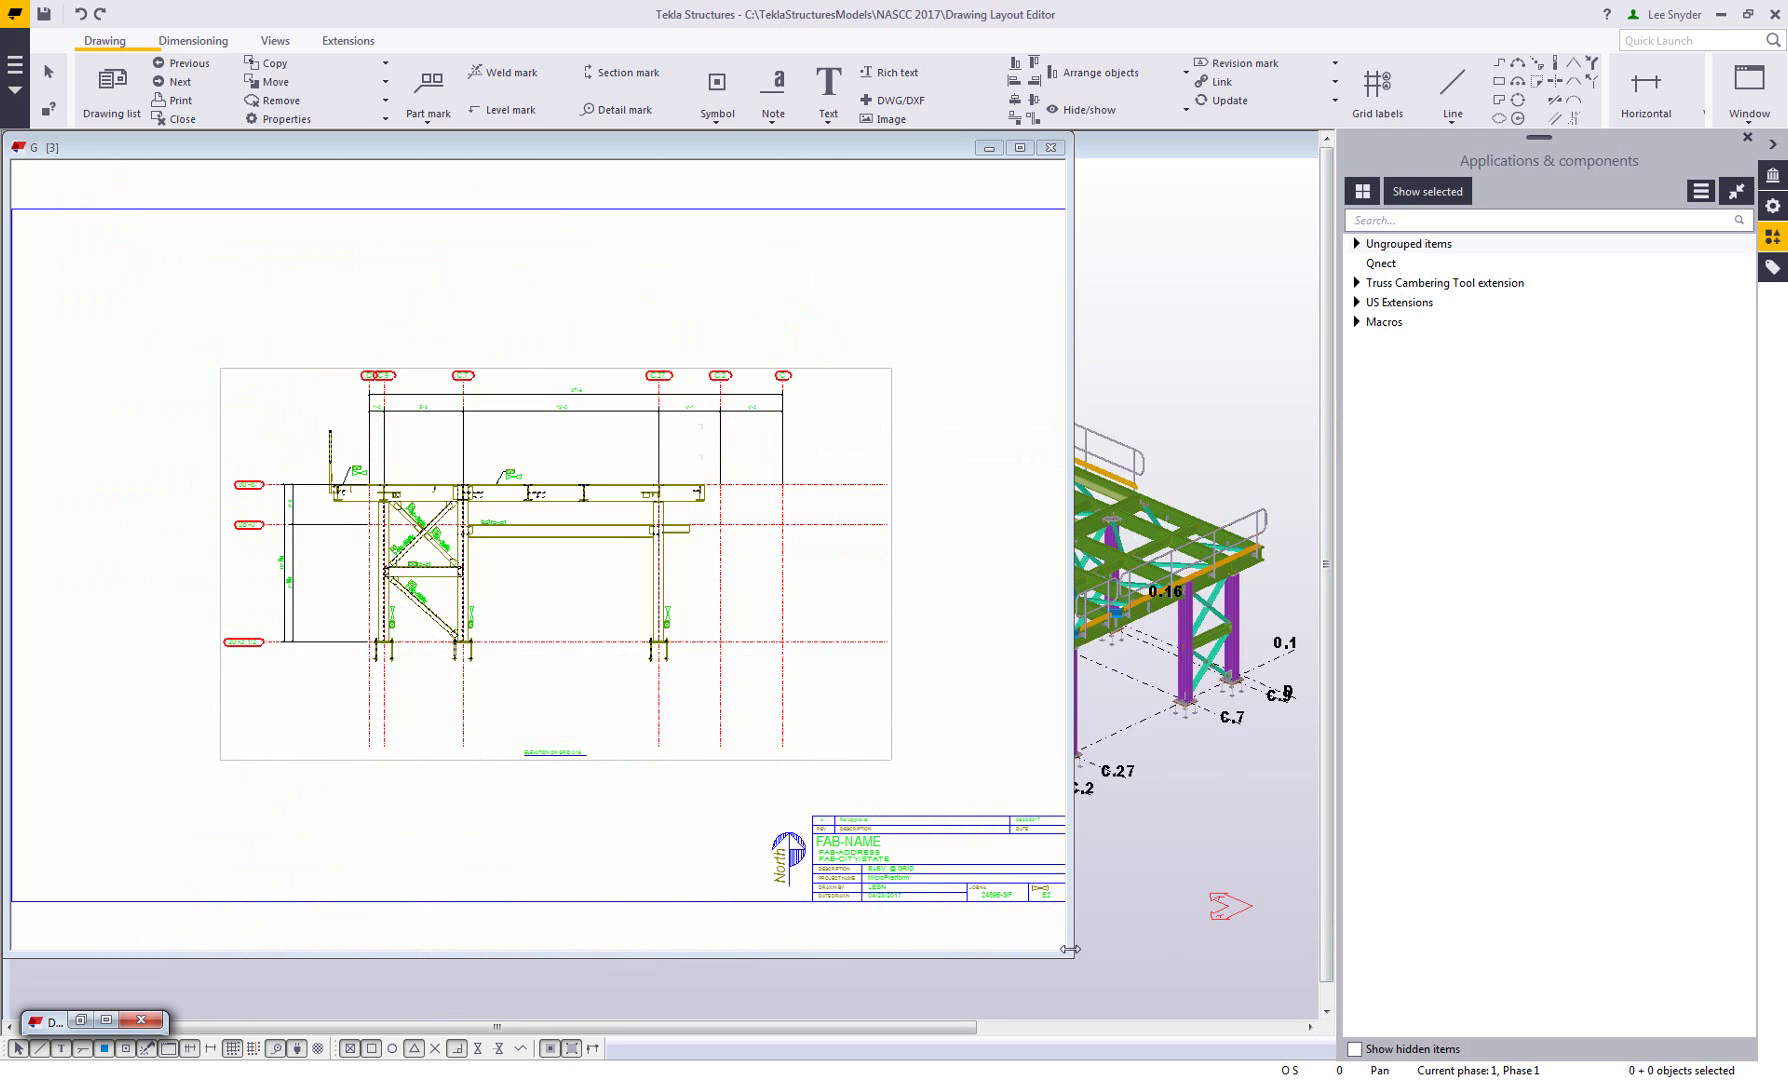
drag(1068, 953, 1300, 1013)
scroll(978, 737, up, 2)
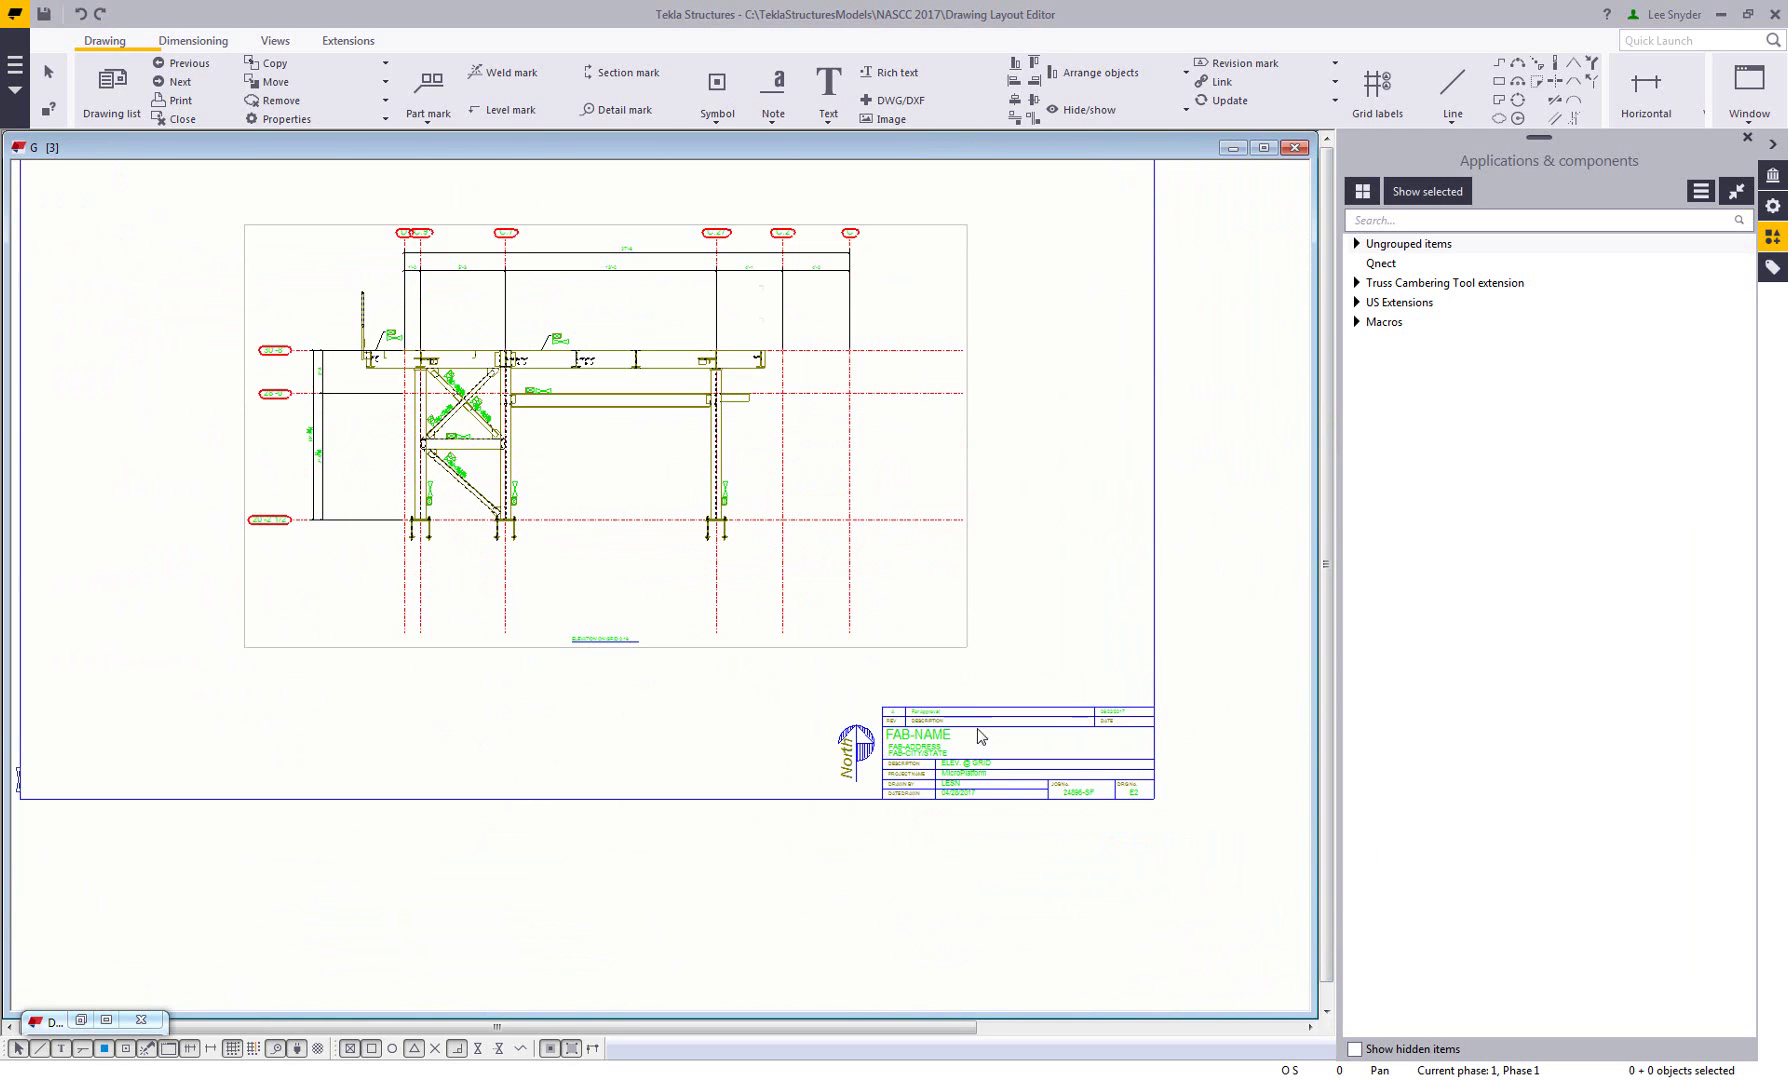
Set the layout to Engineering in the layout properties of drawing E2
double_click(1067, 586)
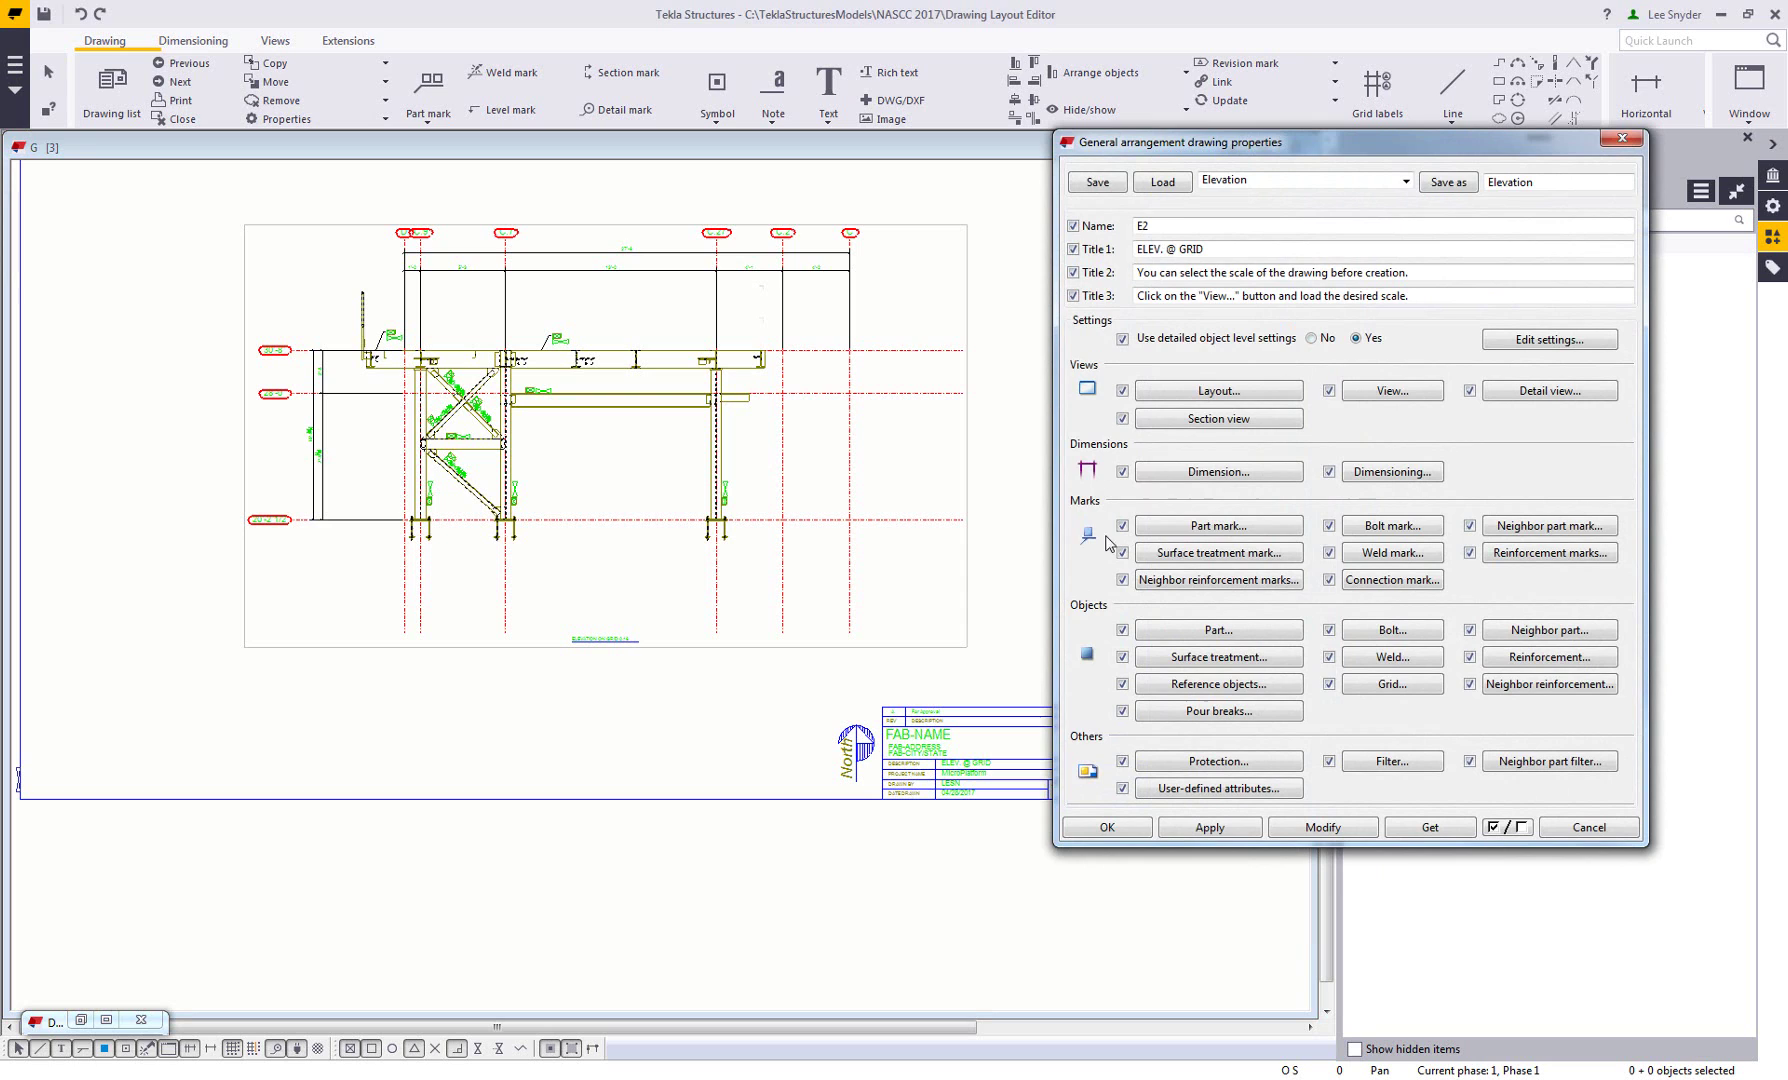
click(1235, 396)
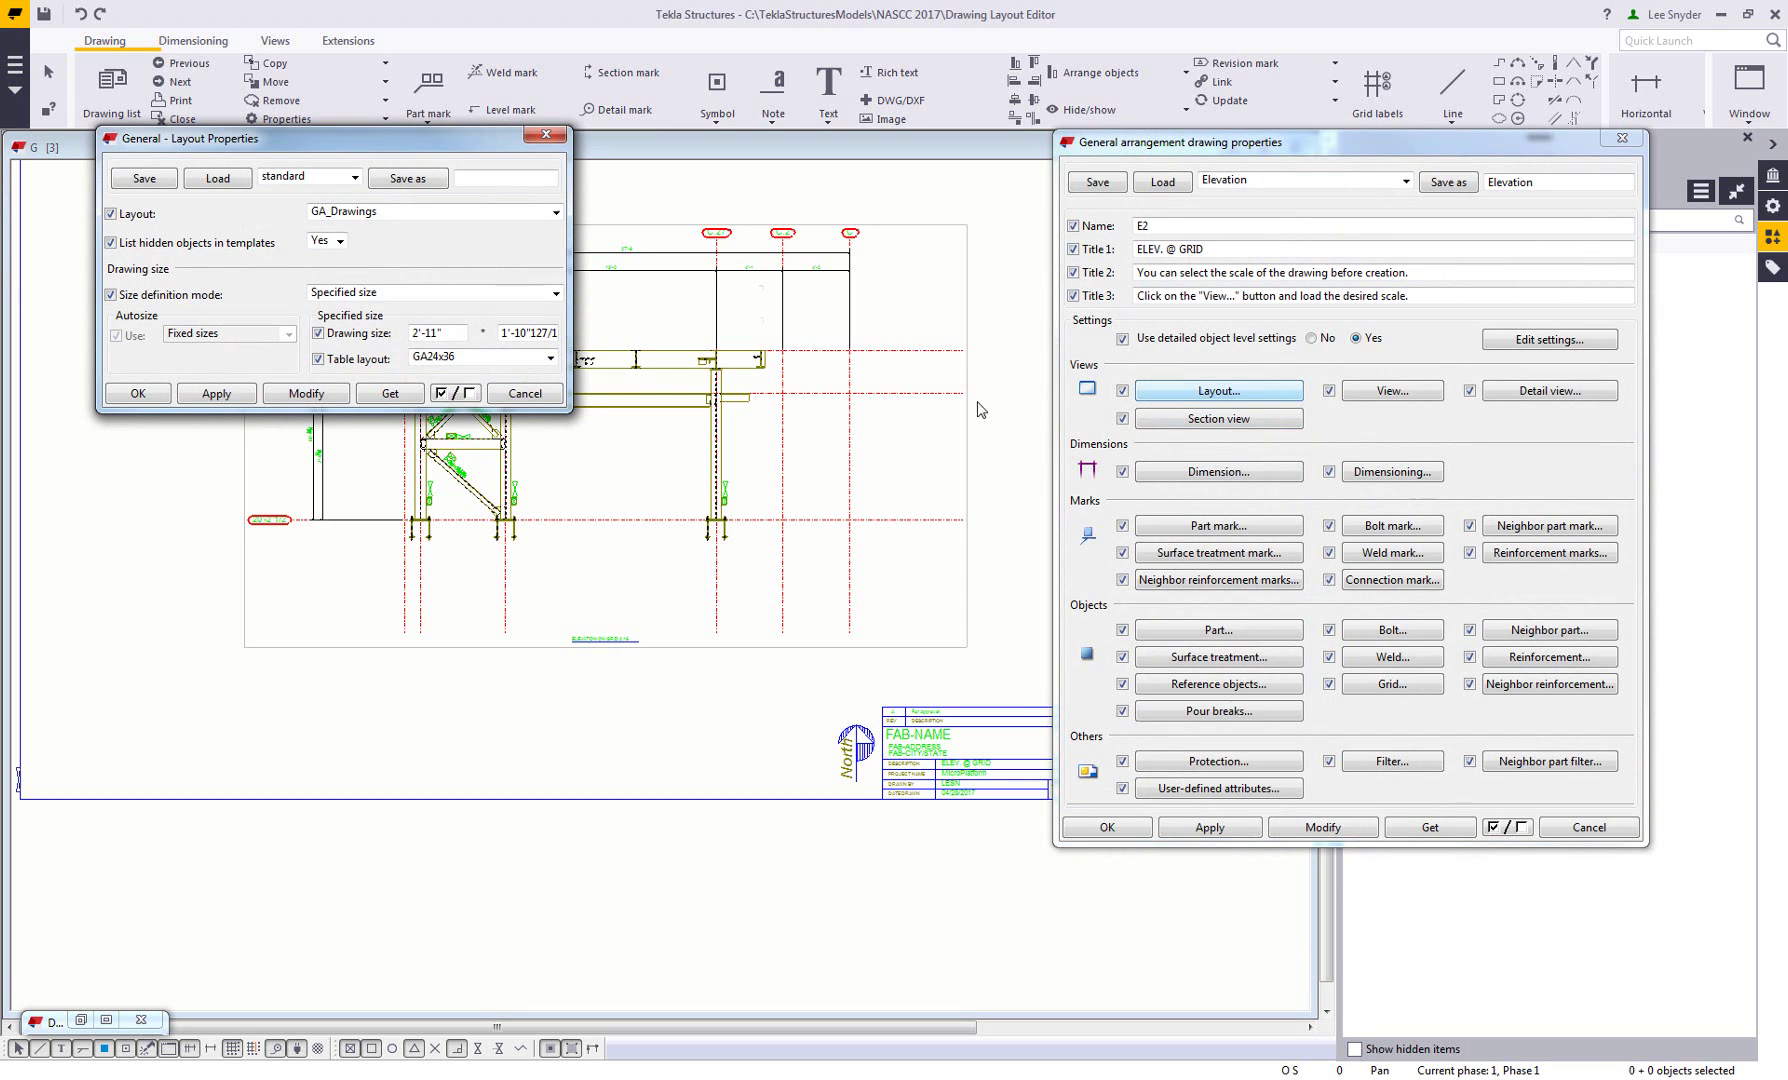
click(483, 358)
click(390, 213)
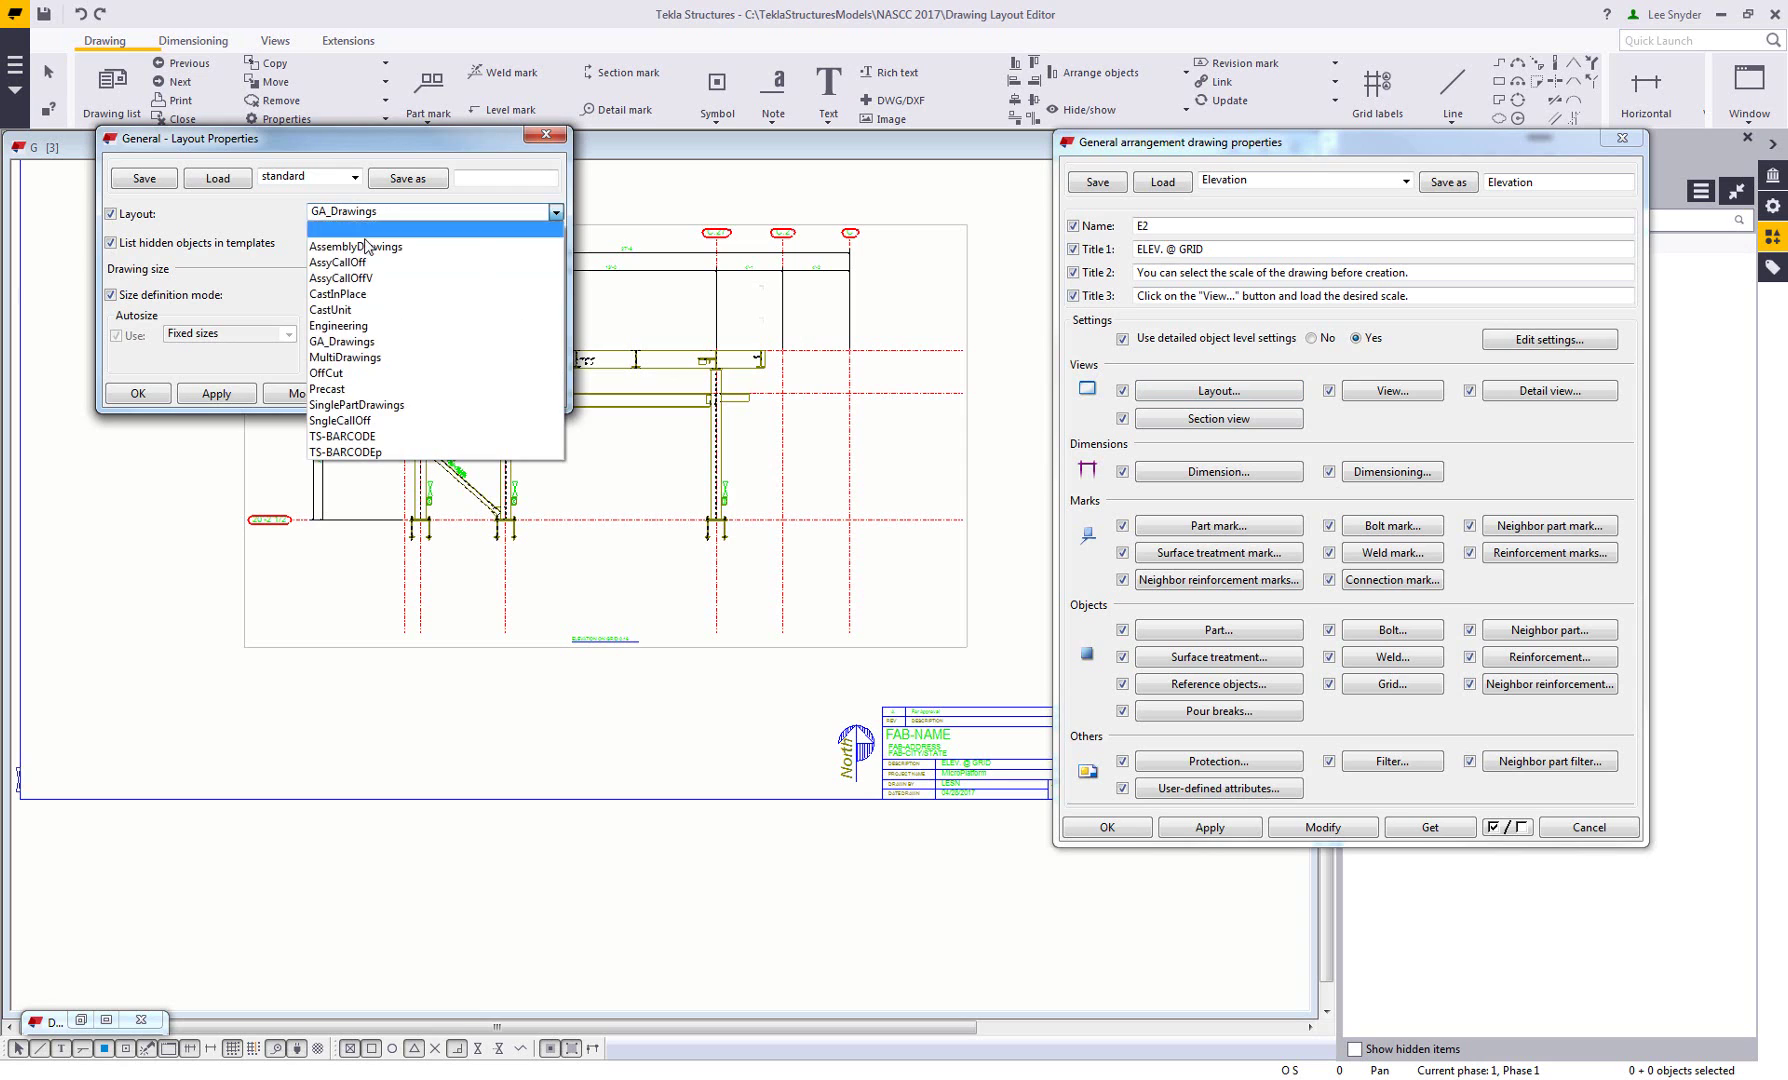
click(357, 327)
Set the table layout to Example1, modify drawing E2 with it and close the property dialogs
click(467, 362)
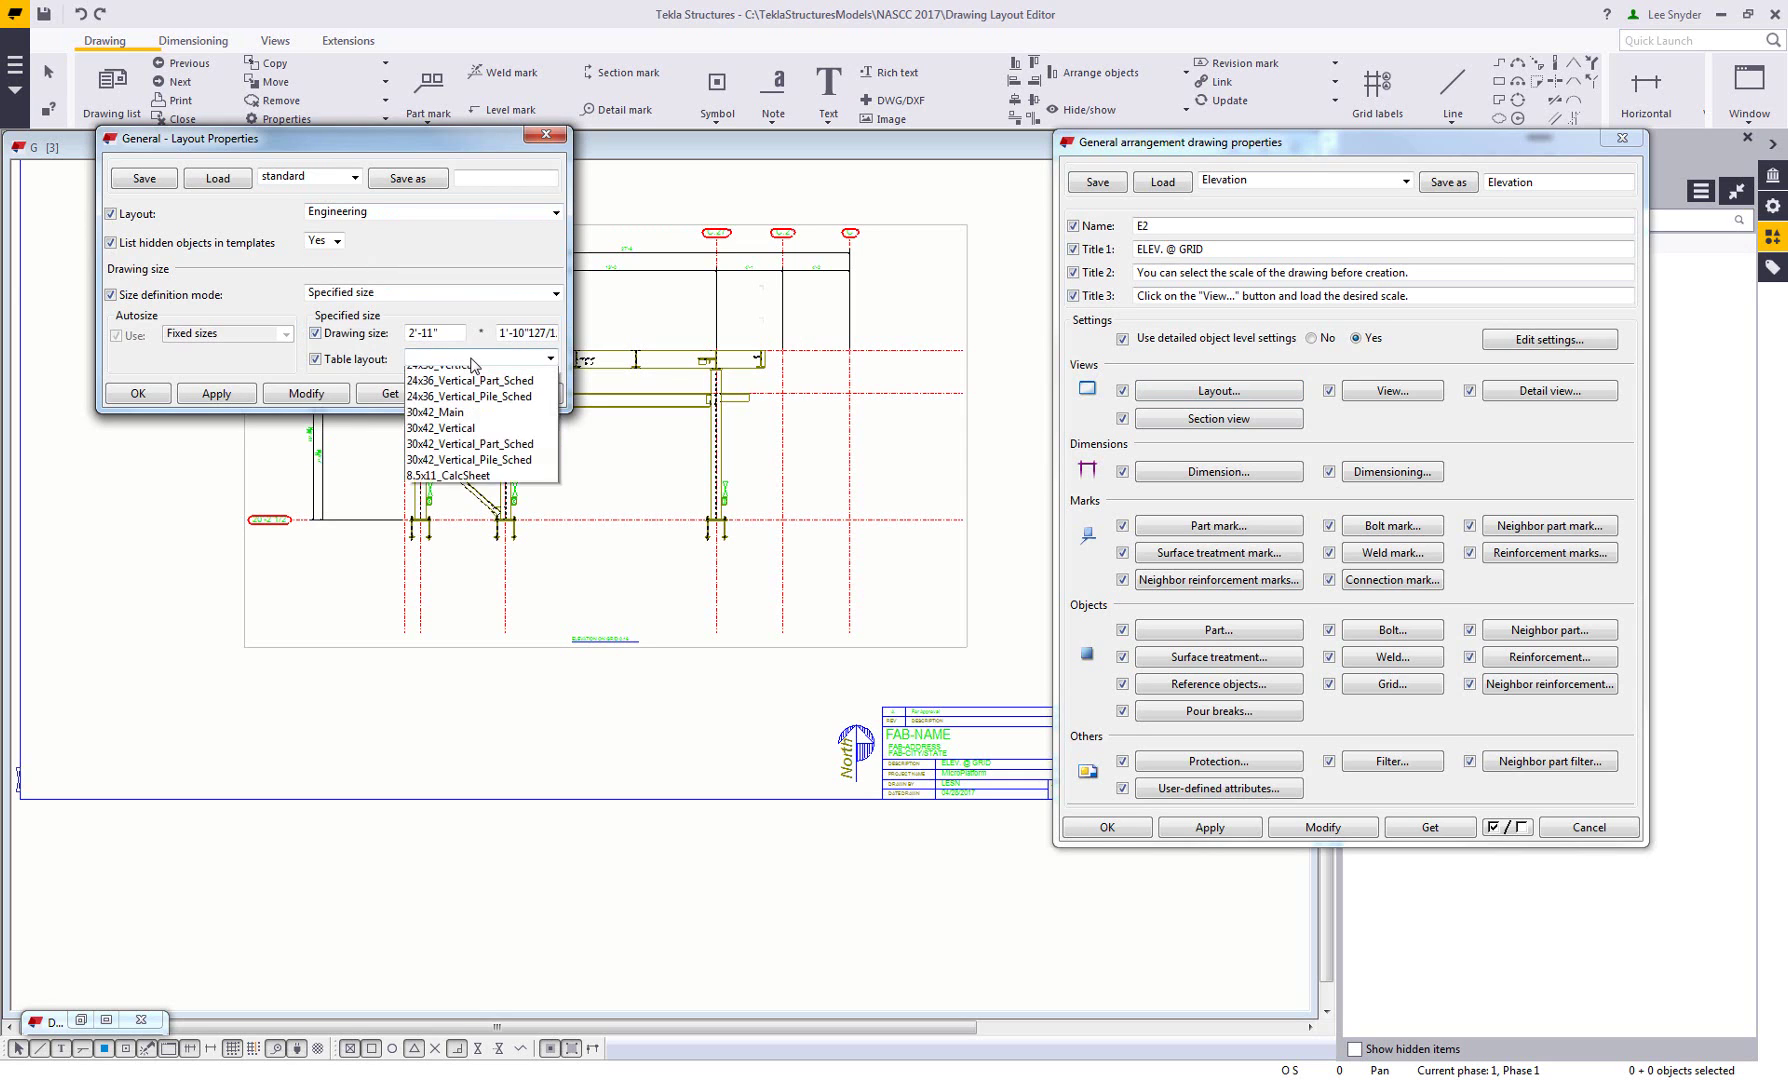
click(449, 537)
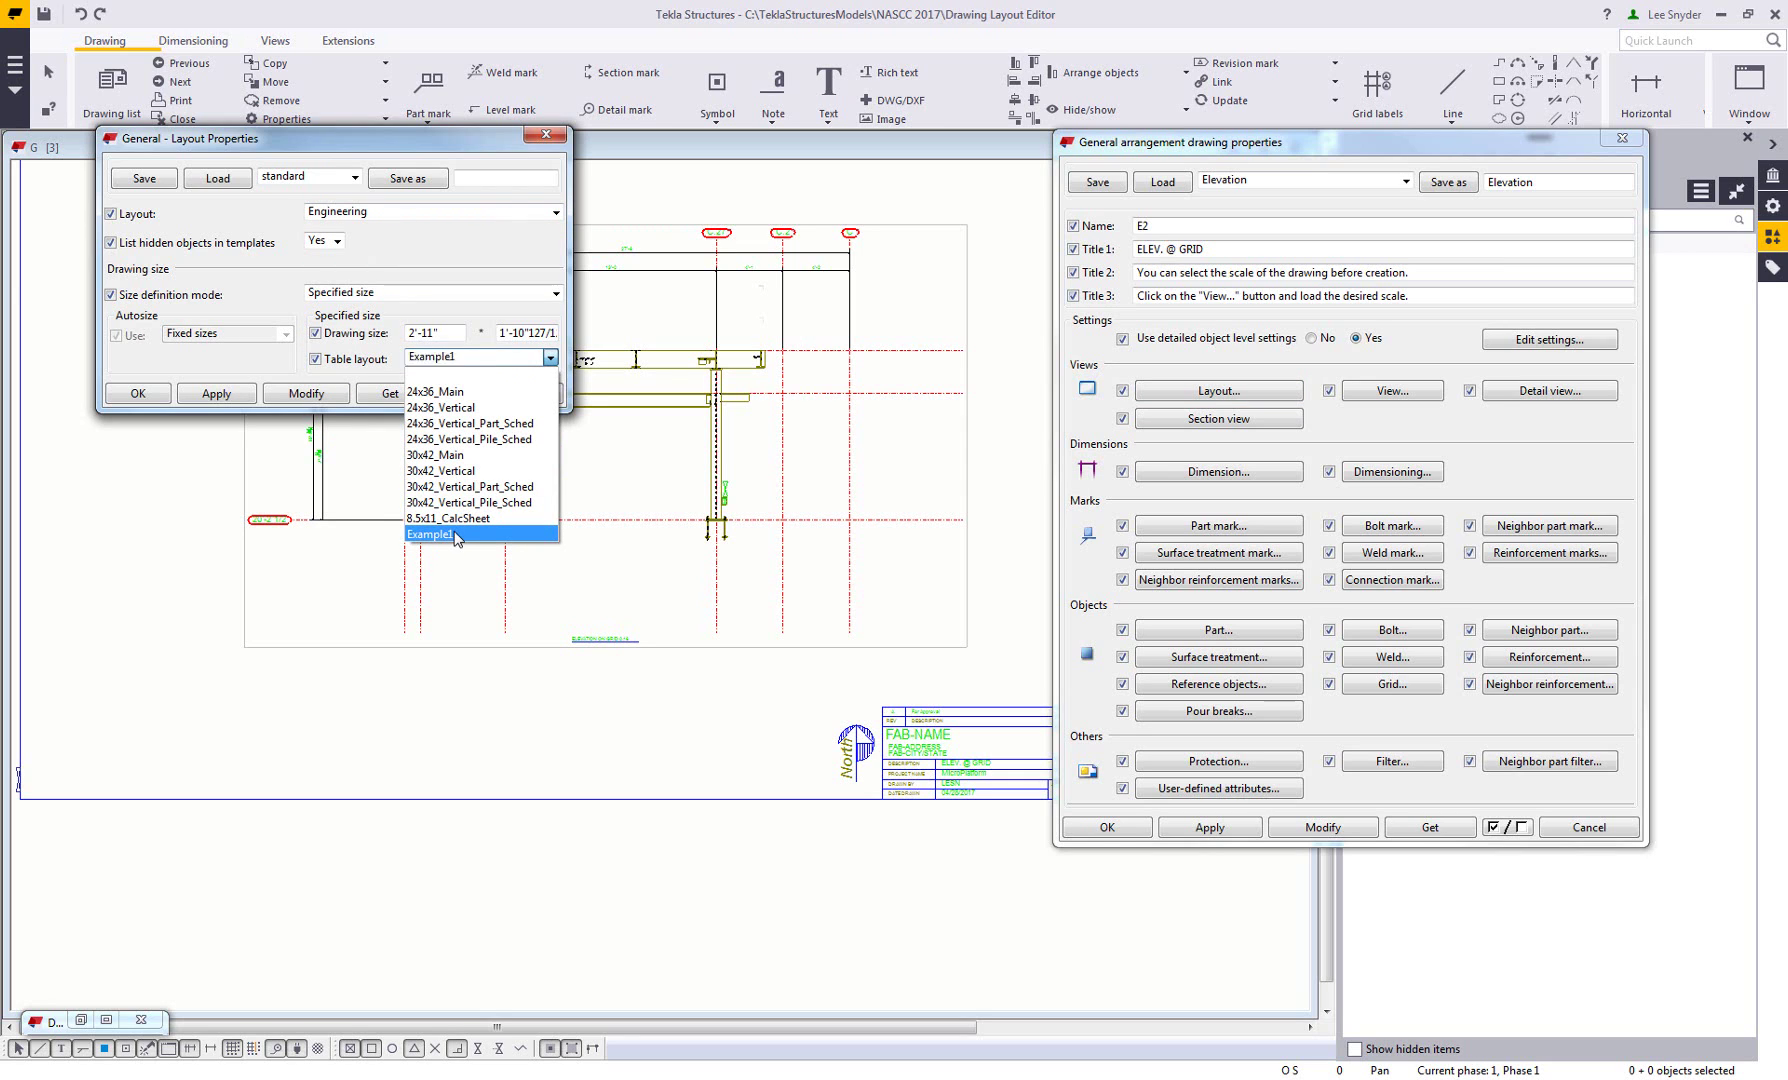
click(316, 398)
click(540, 393)
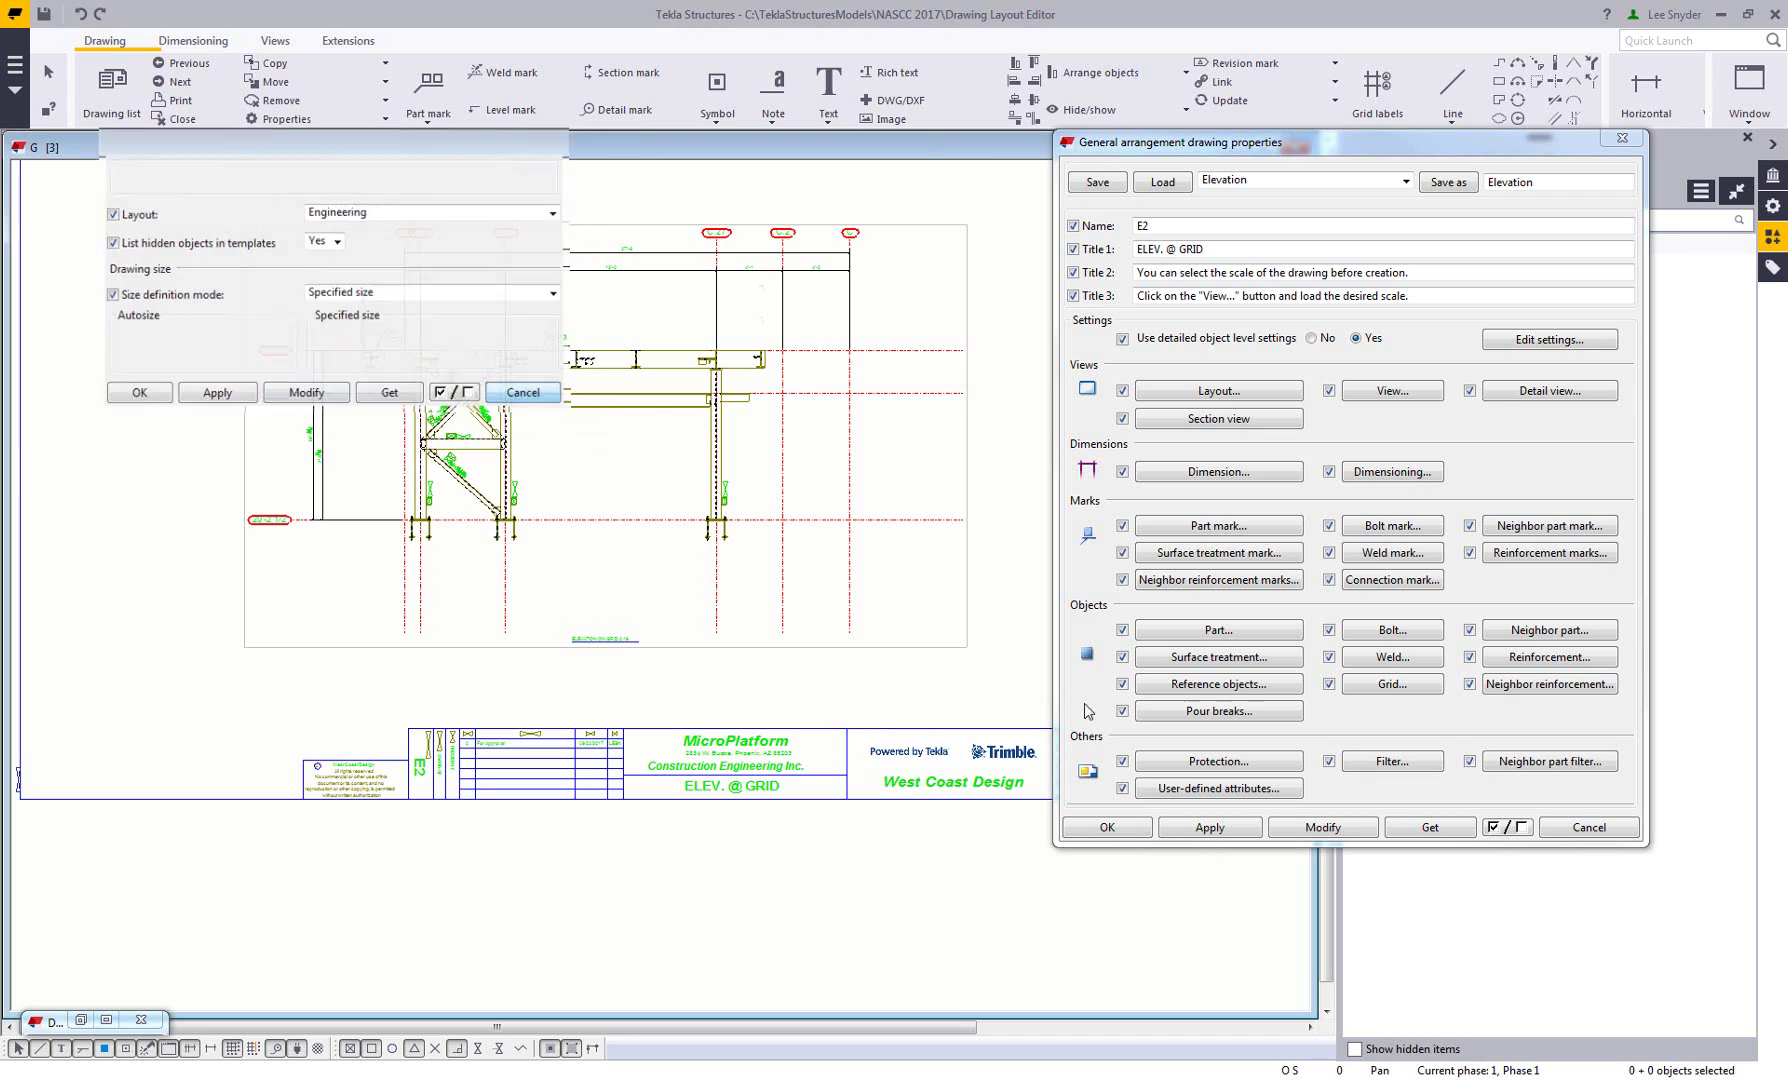
click(1605, 827)
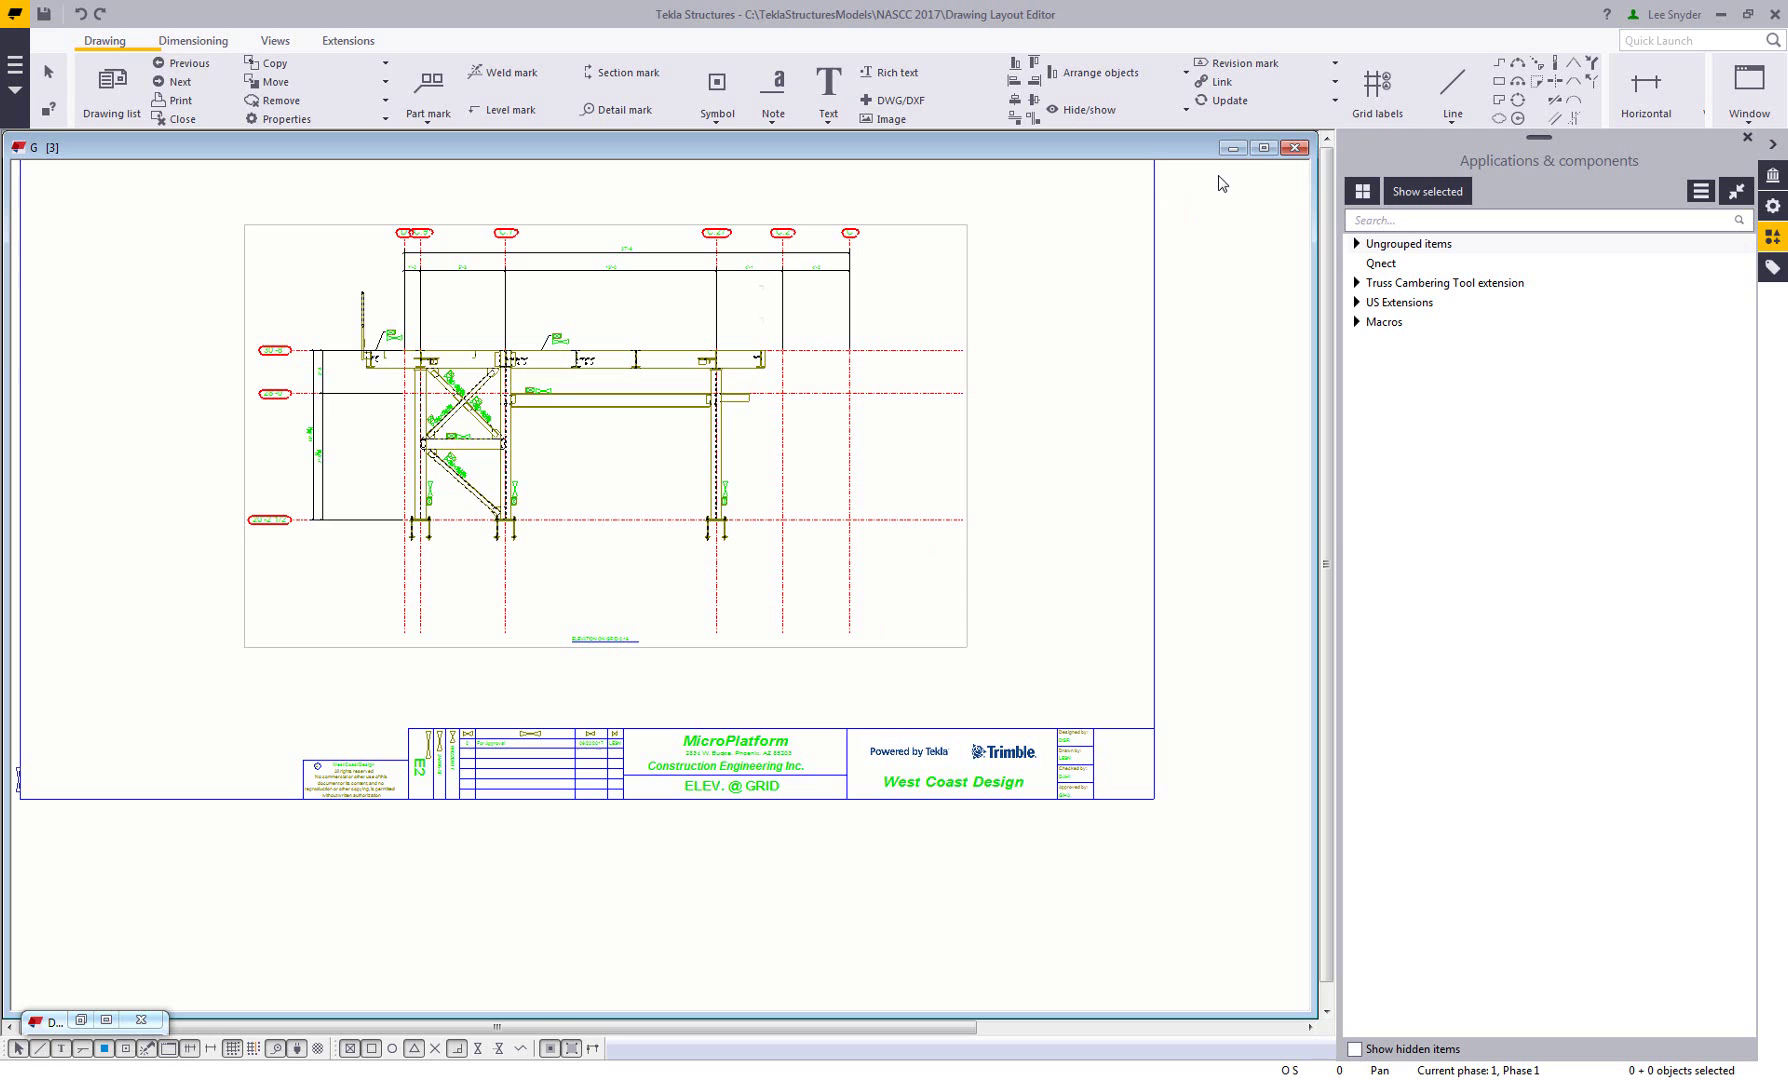
Close elevation drawing E2, keeping its changes, and open column drawing C1 from the drawing list in an enlarged window
click(1295, 147)
click(468, 578)
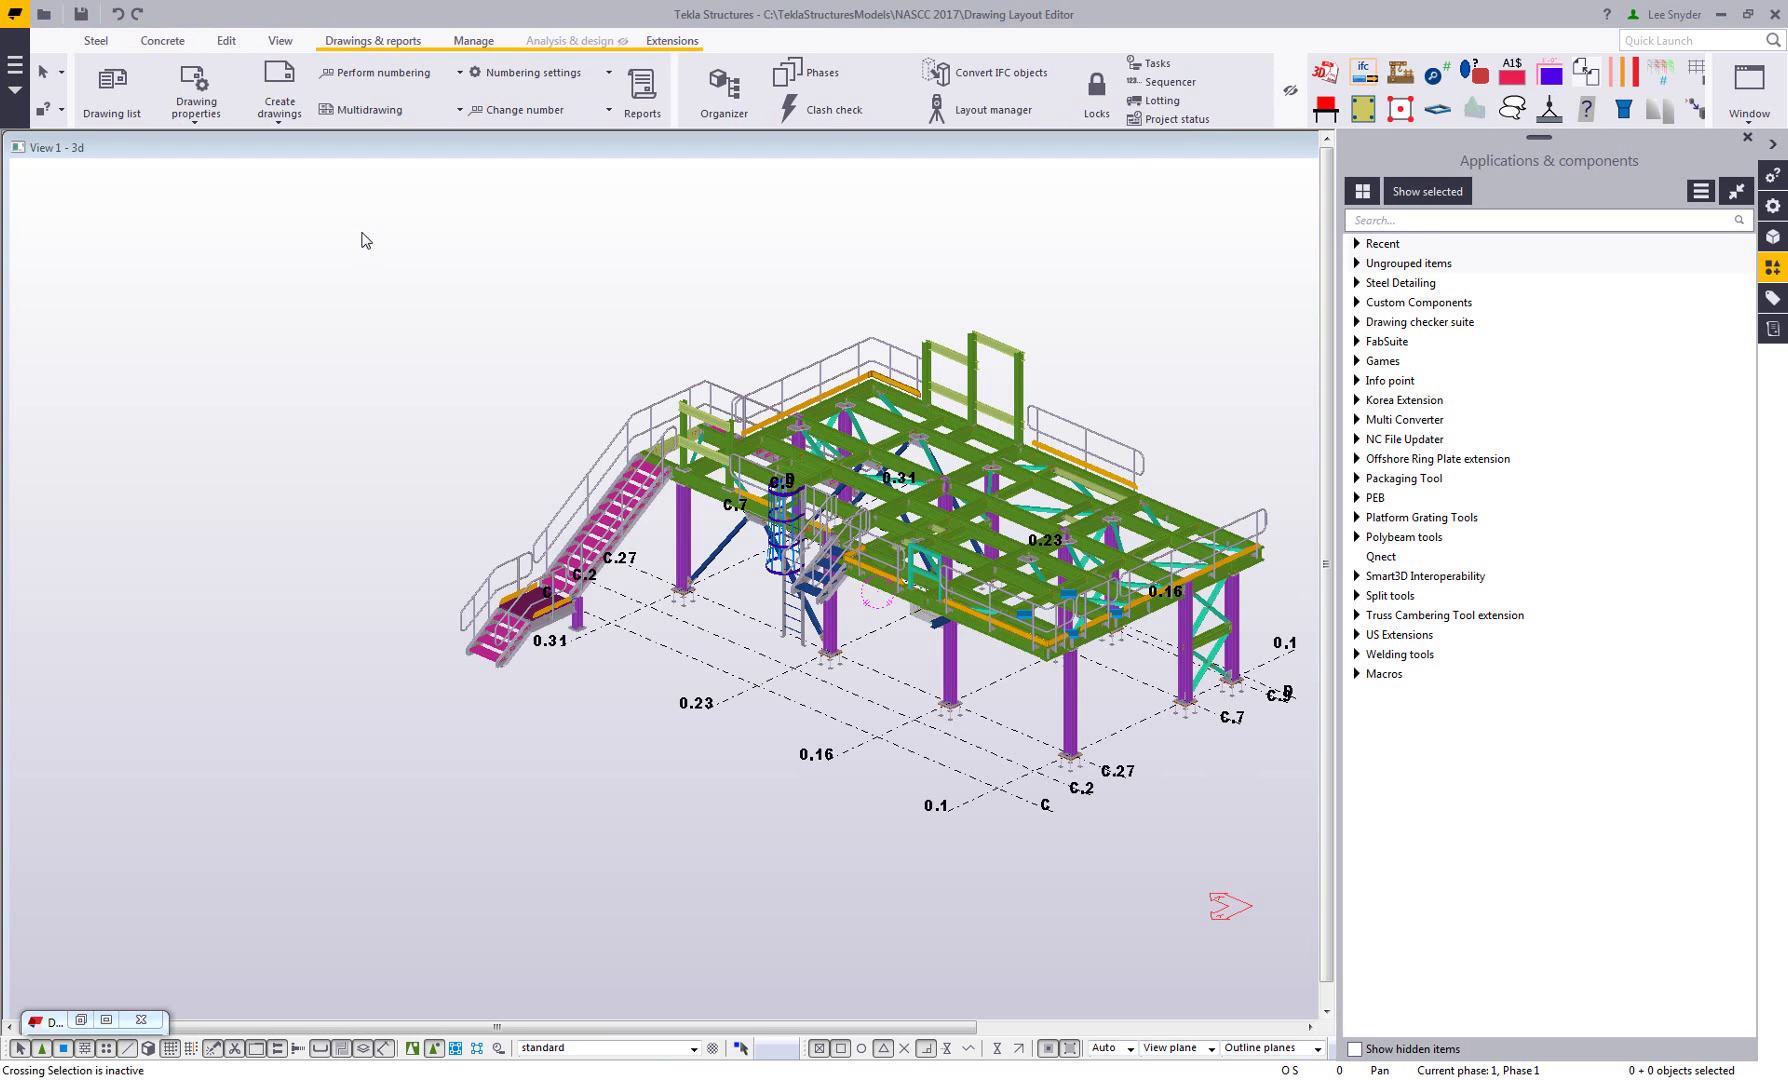
click(112, 90)
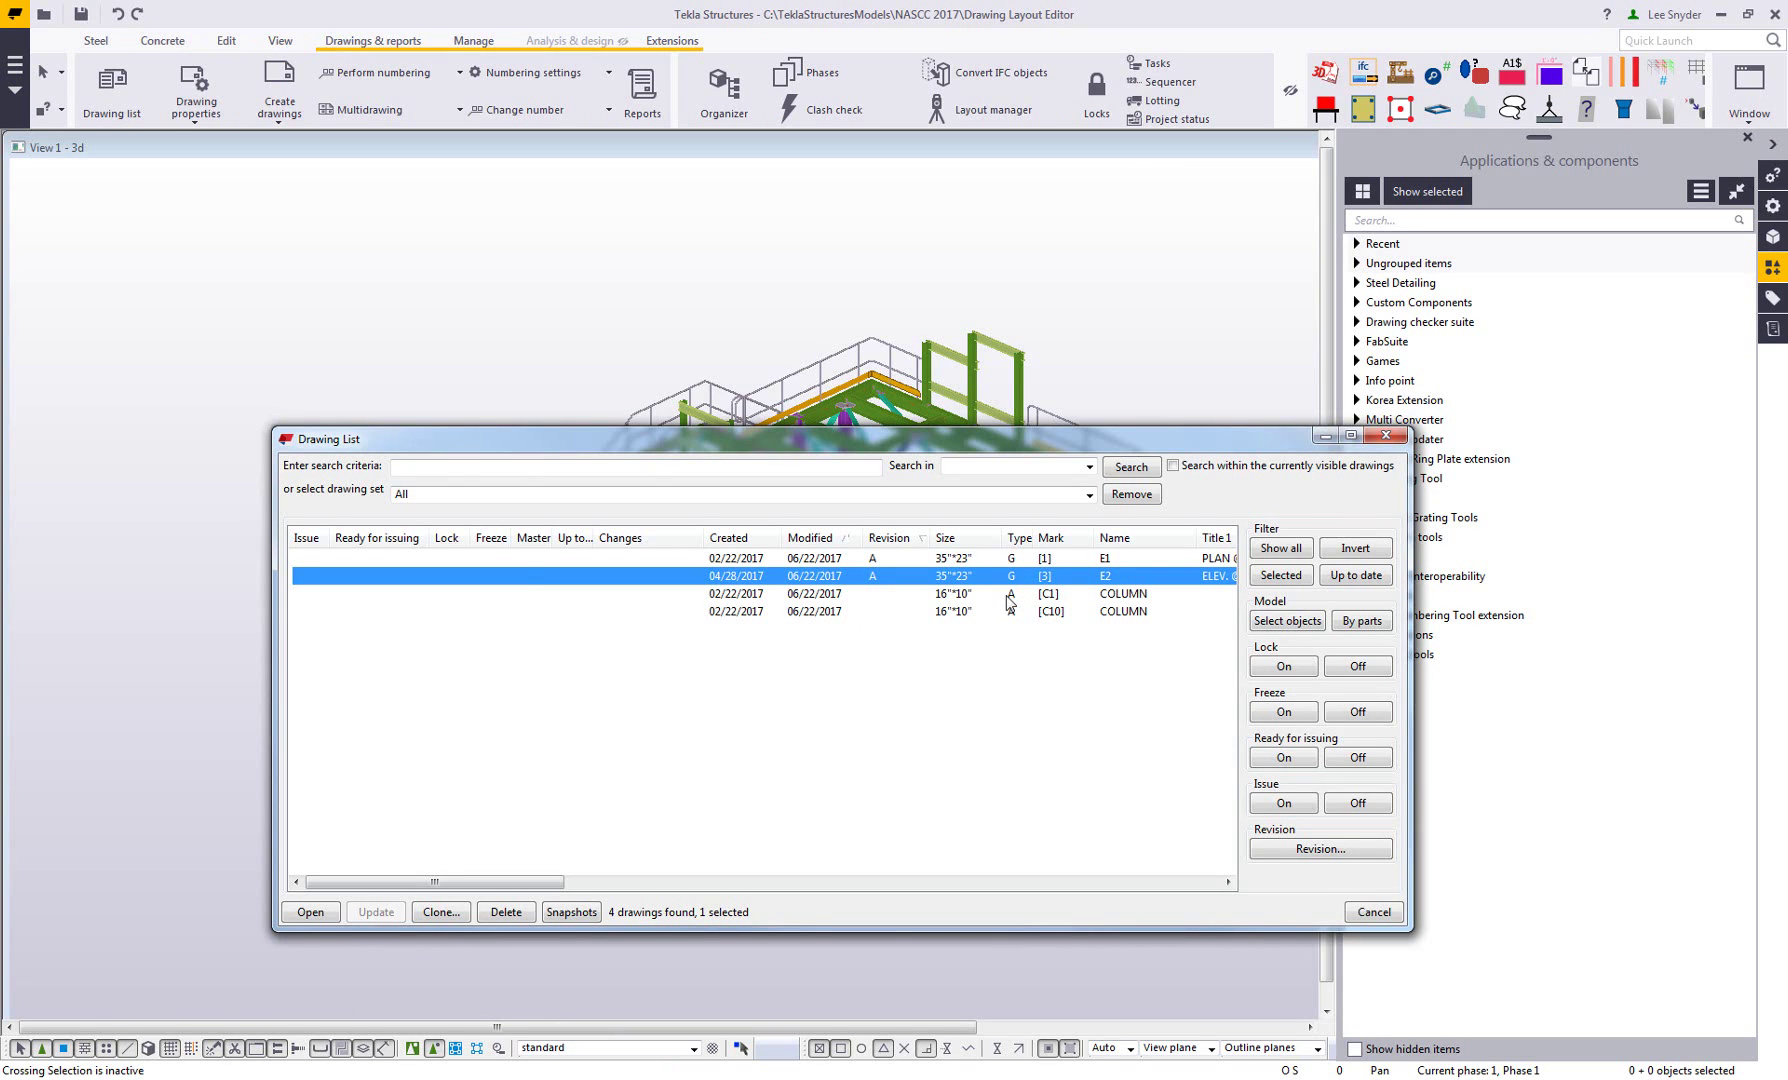
double_click(1008, 594)
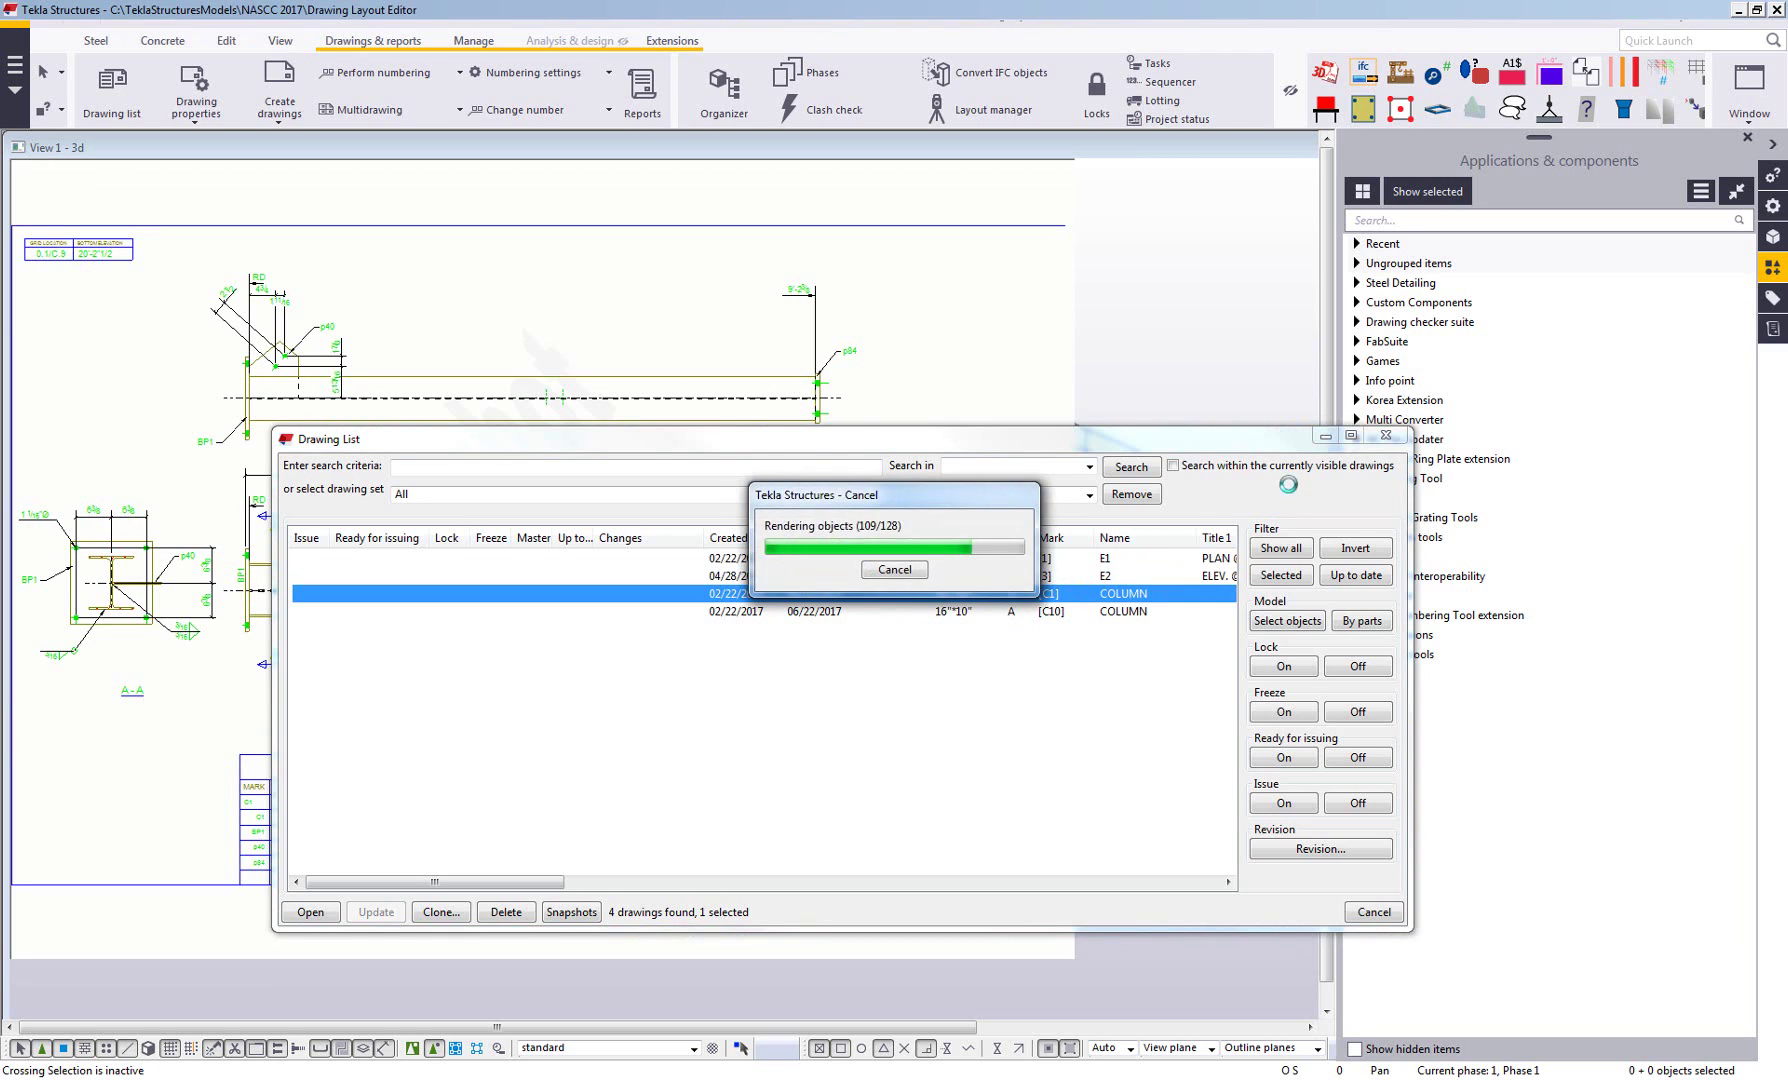
click(1318, 436)
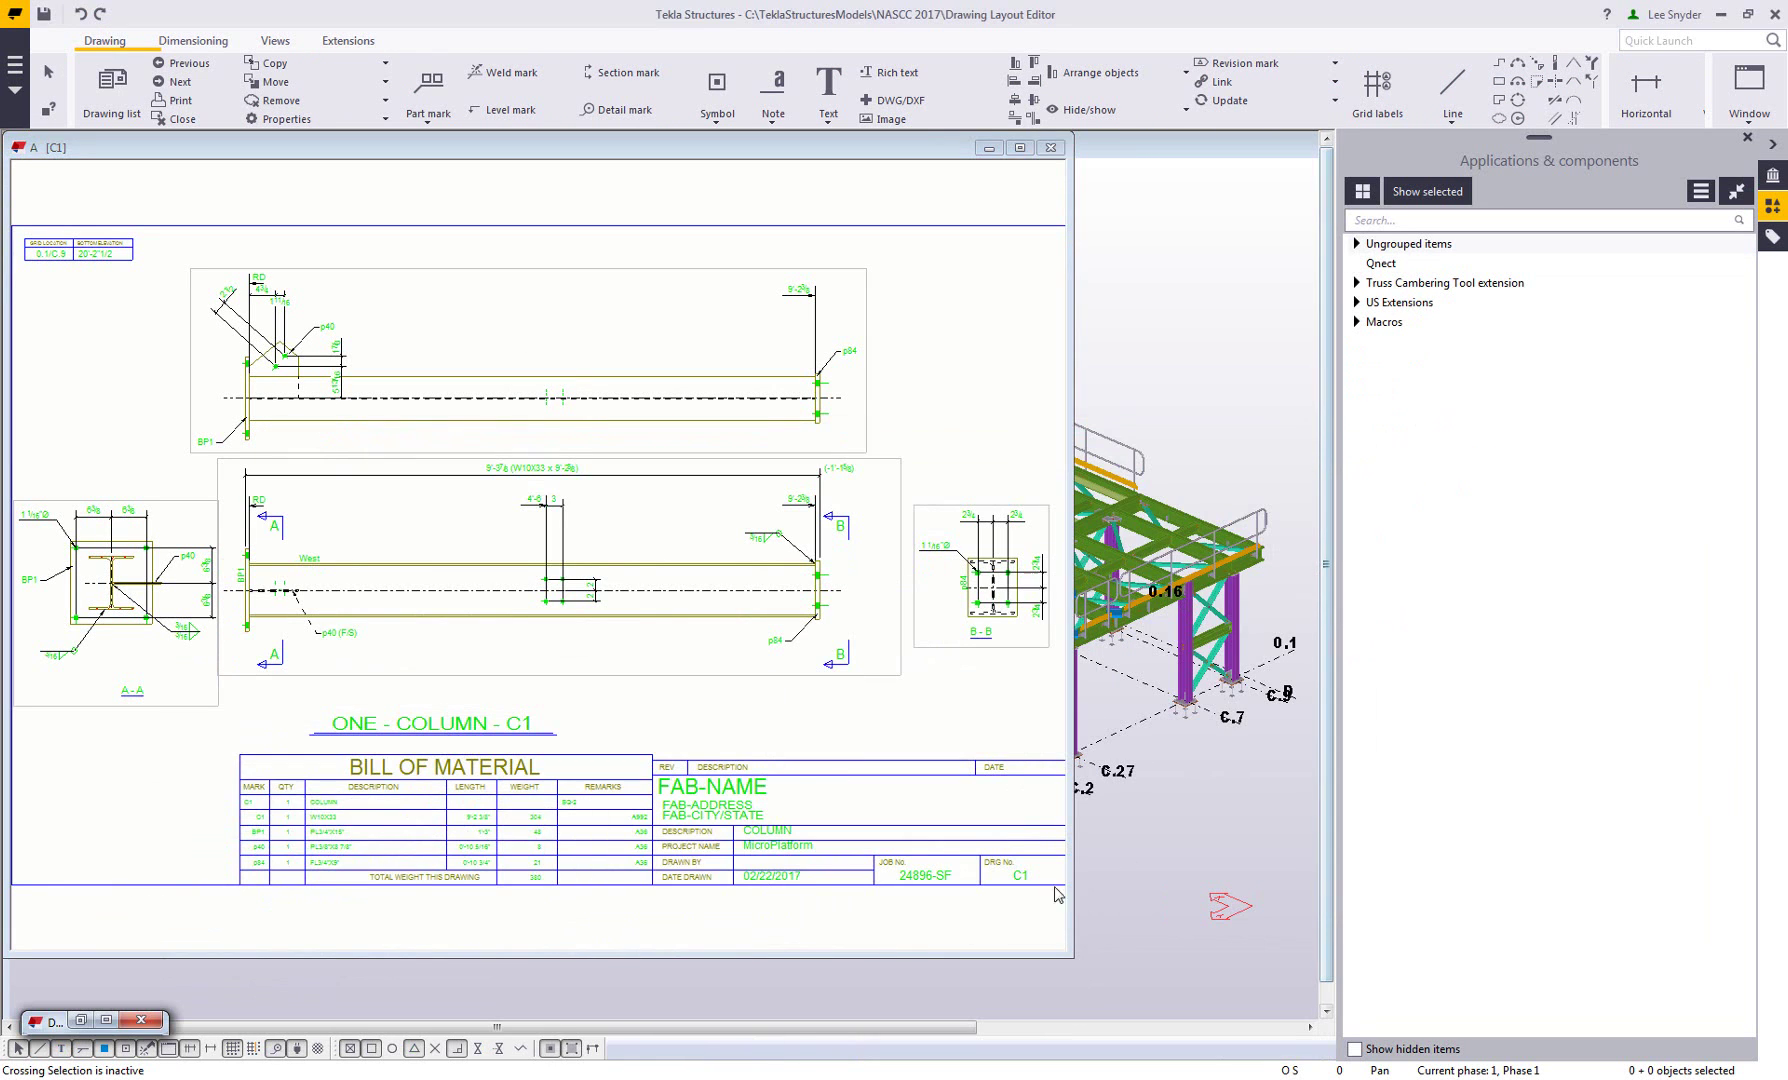
drag(1068, 957, 1313, 1013)
scroll(922, 915, up, 1)
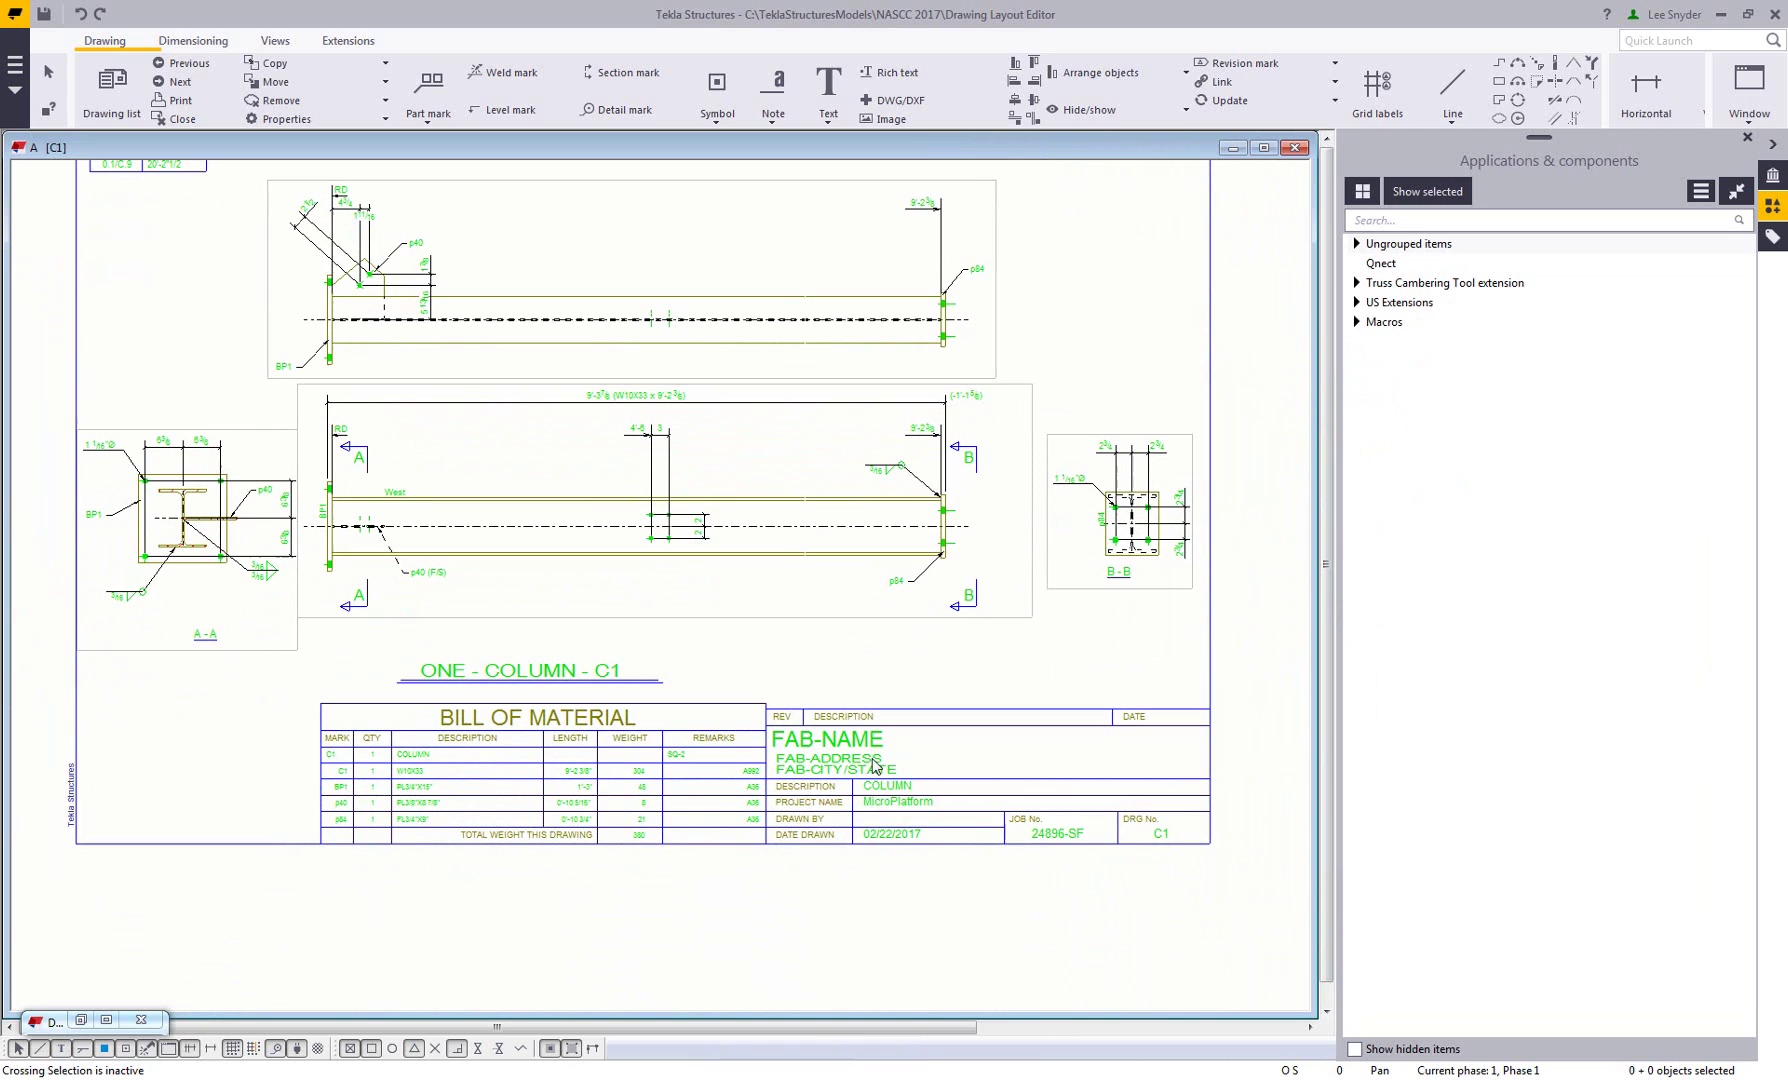
Open drawing C1's title block in the Layout editor with hidden tables and table names shown
right_click(875, 765)
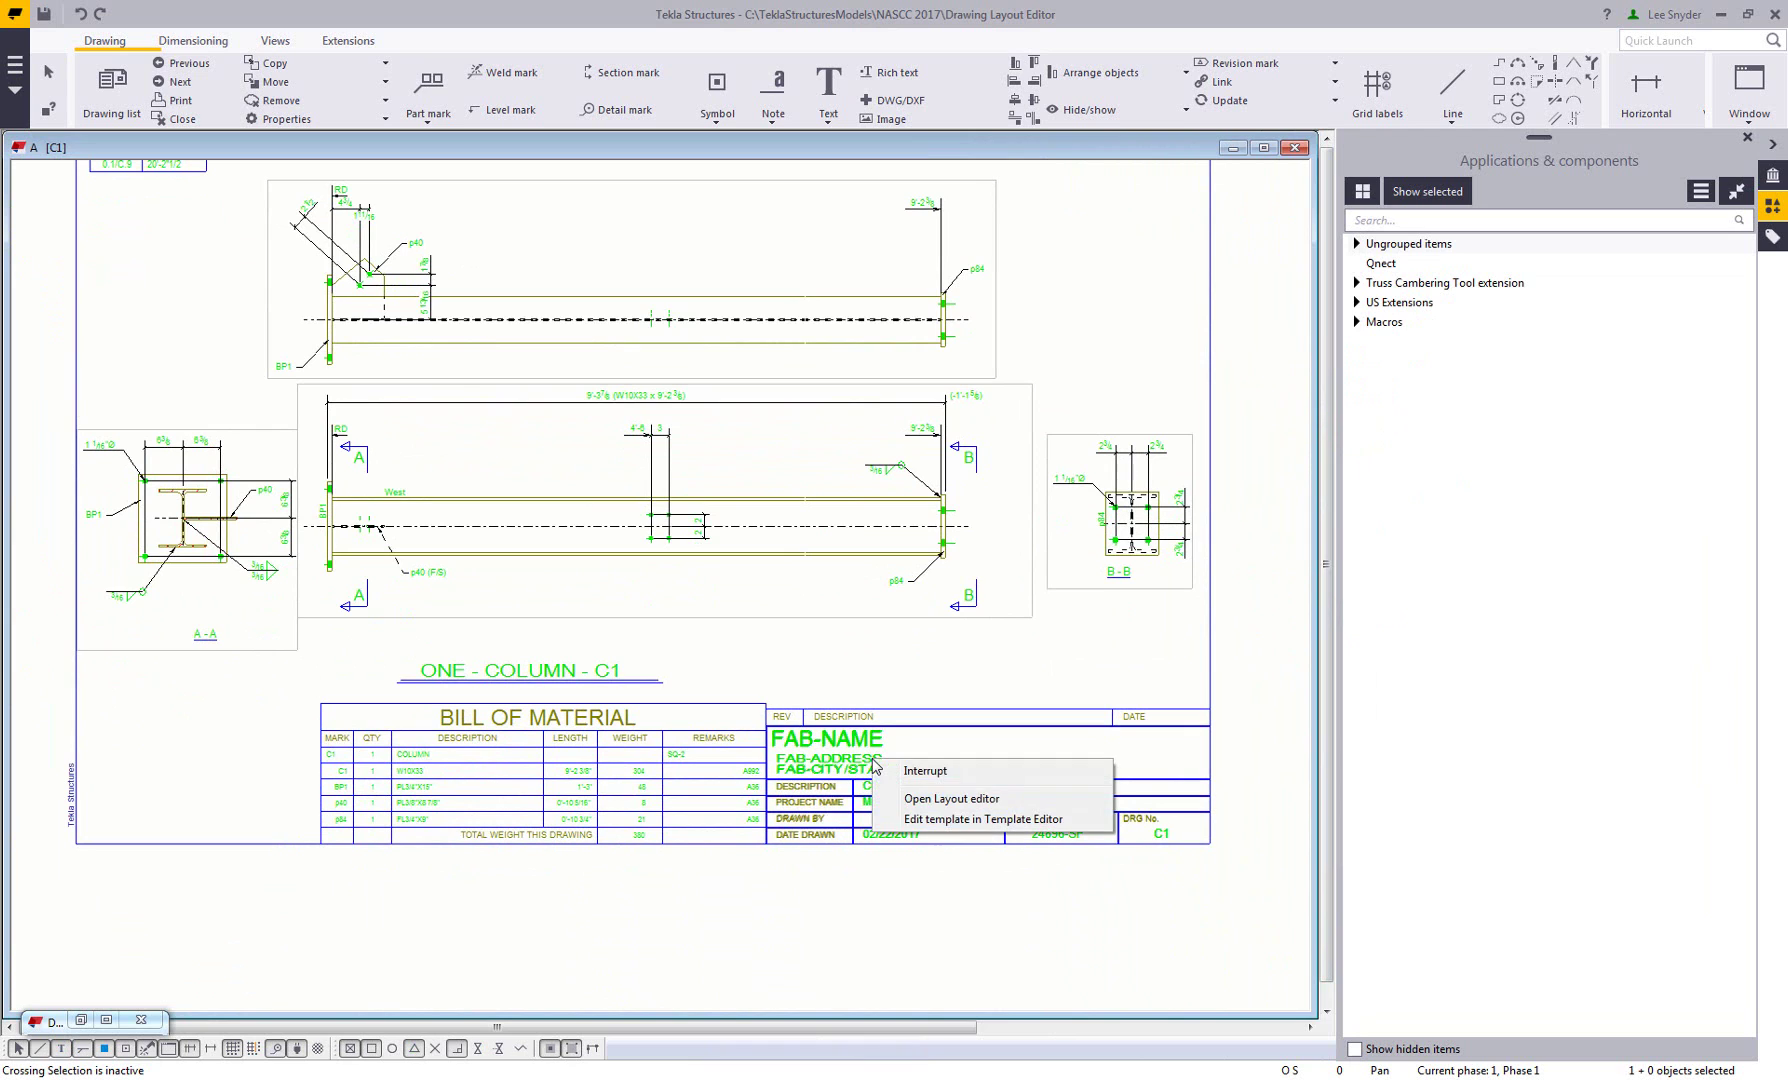
click(955, 800)
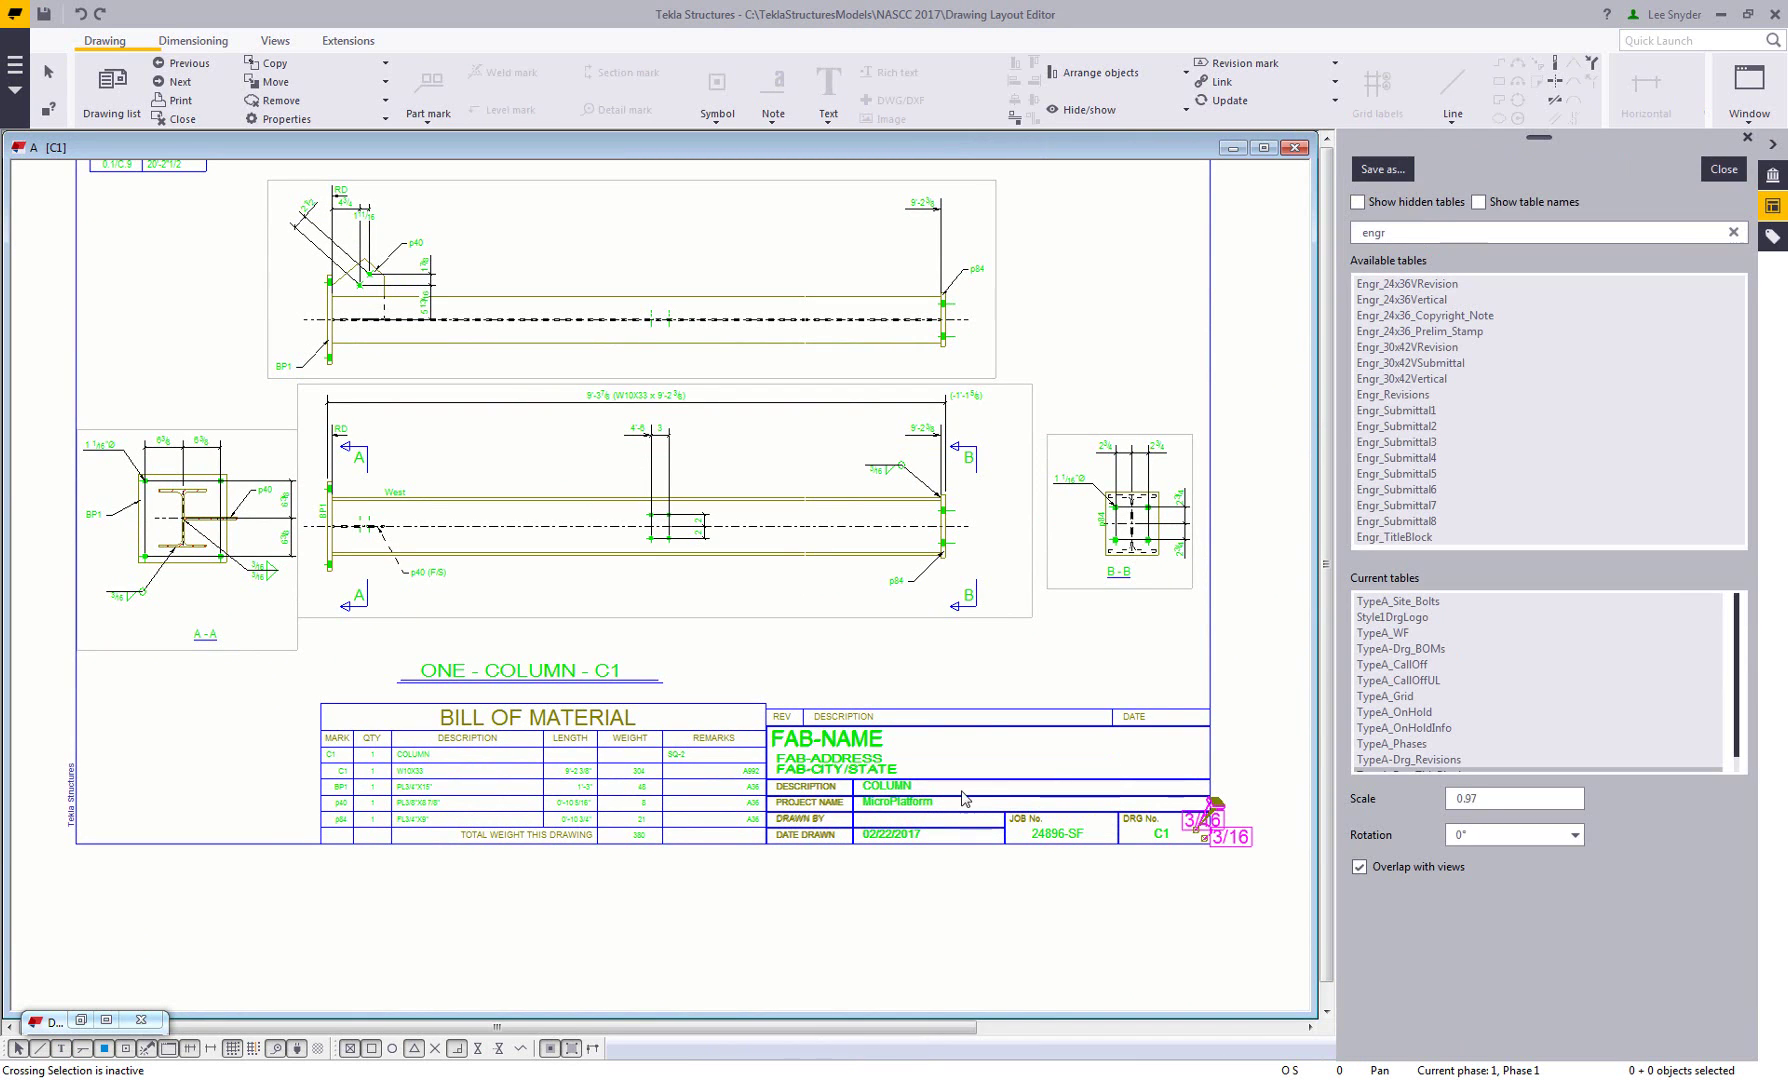
click(1480, 202)
click(1418, 205)
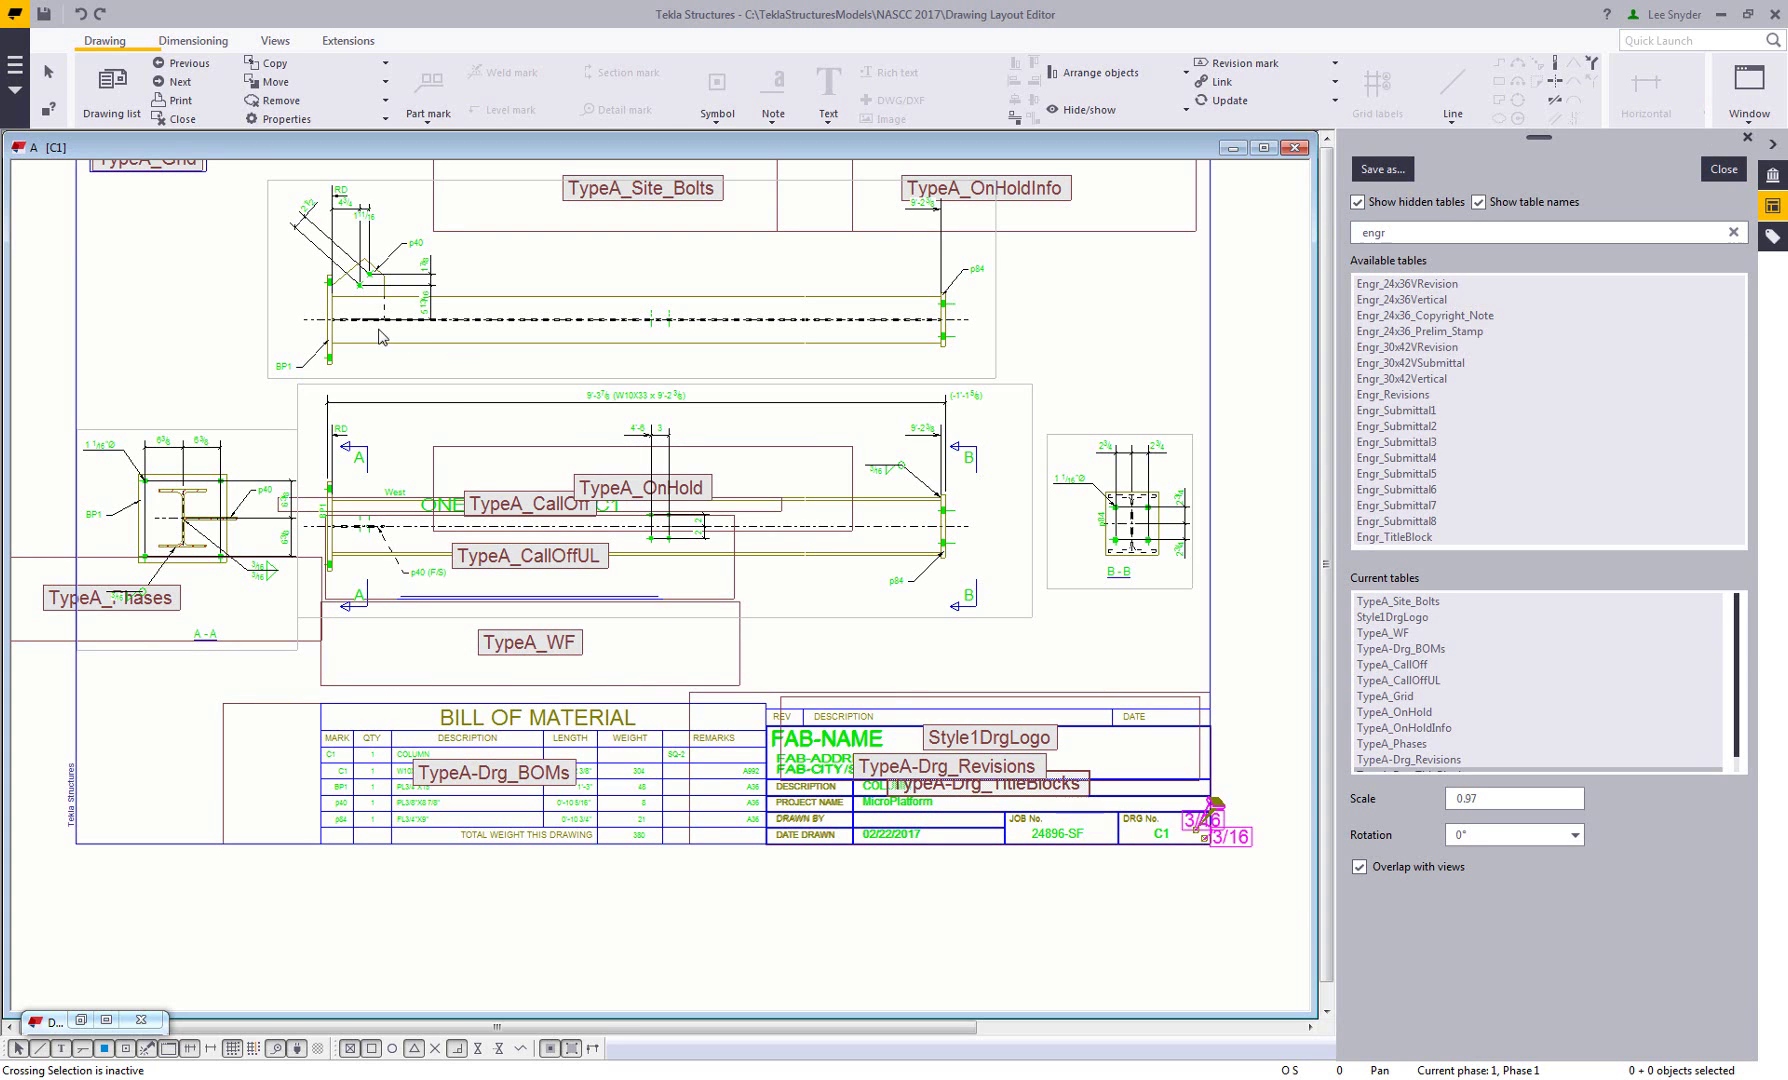
middle_drag(410, 366, 485, 467)
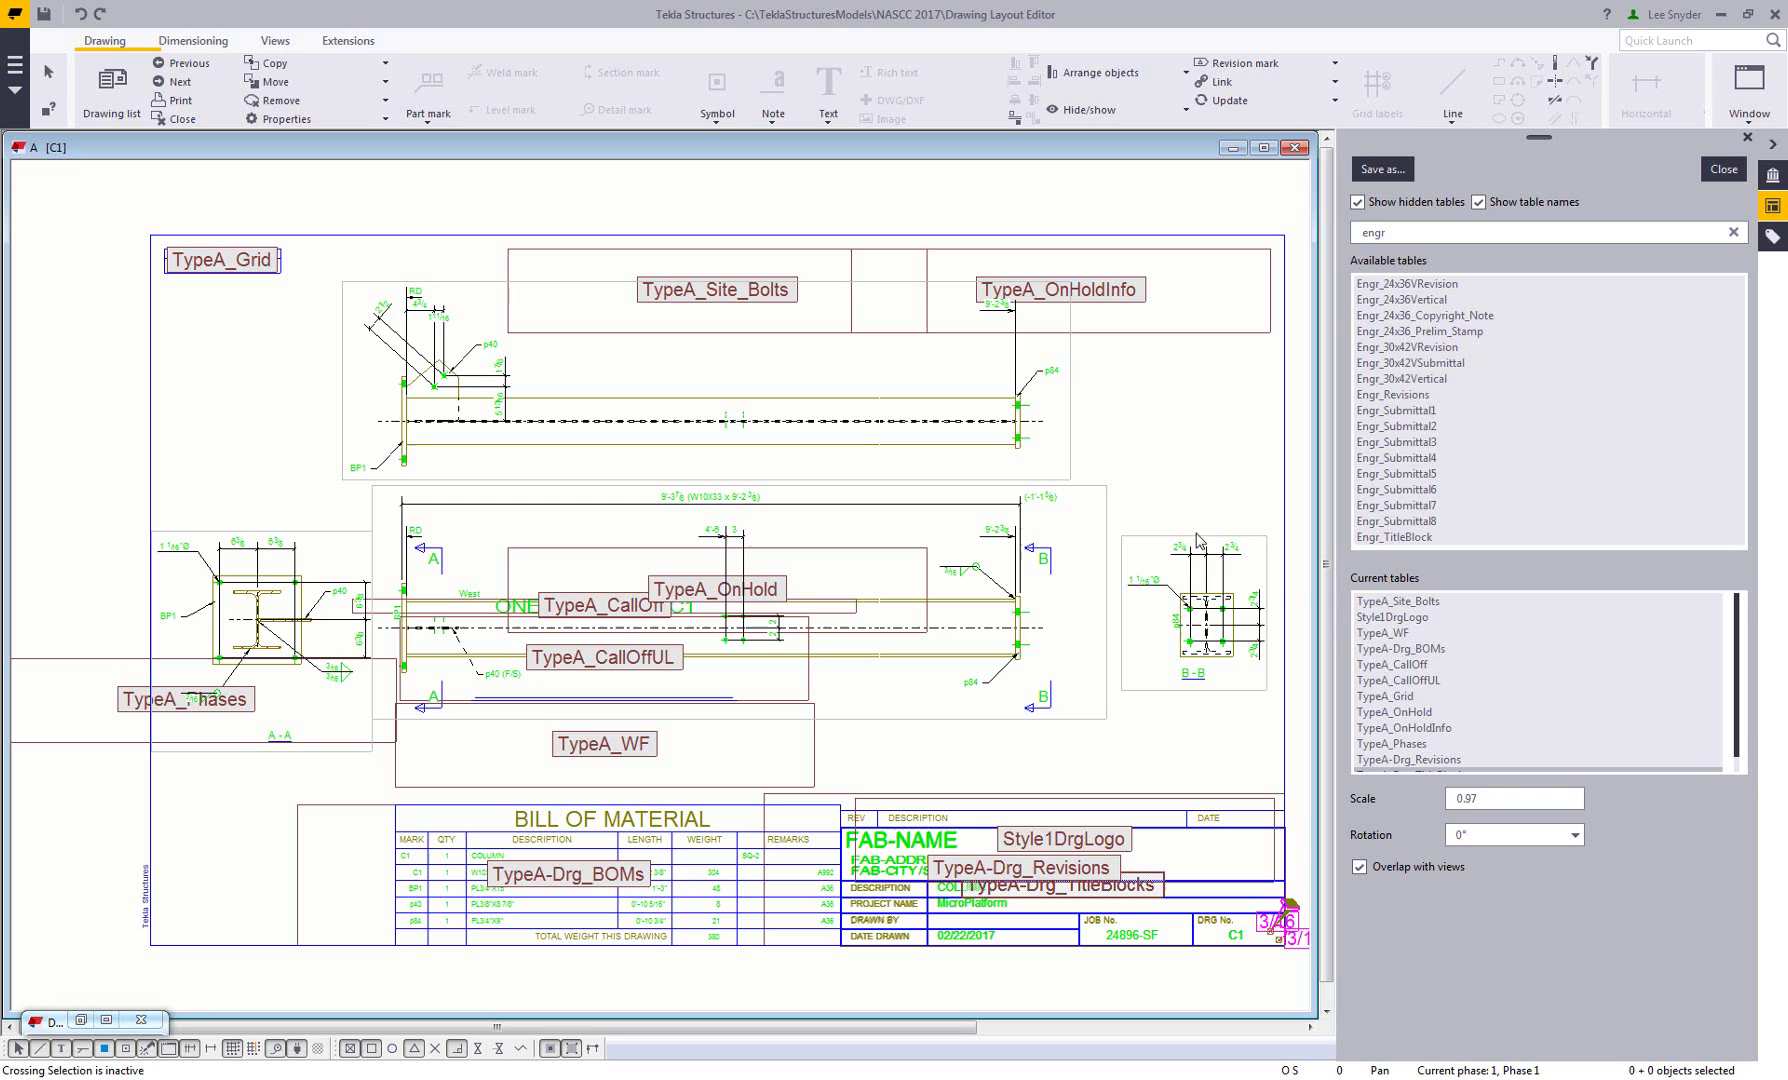
Find the DWG/DXF table and insert Type_column_splice.dwg at the lower-left corner of the drawing frame
key(Tab)
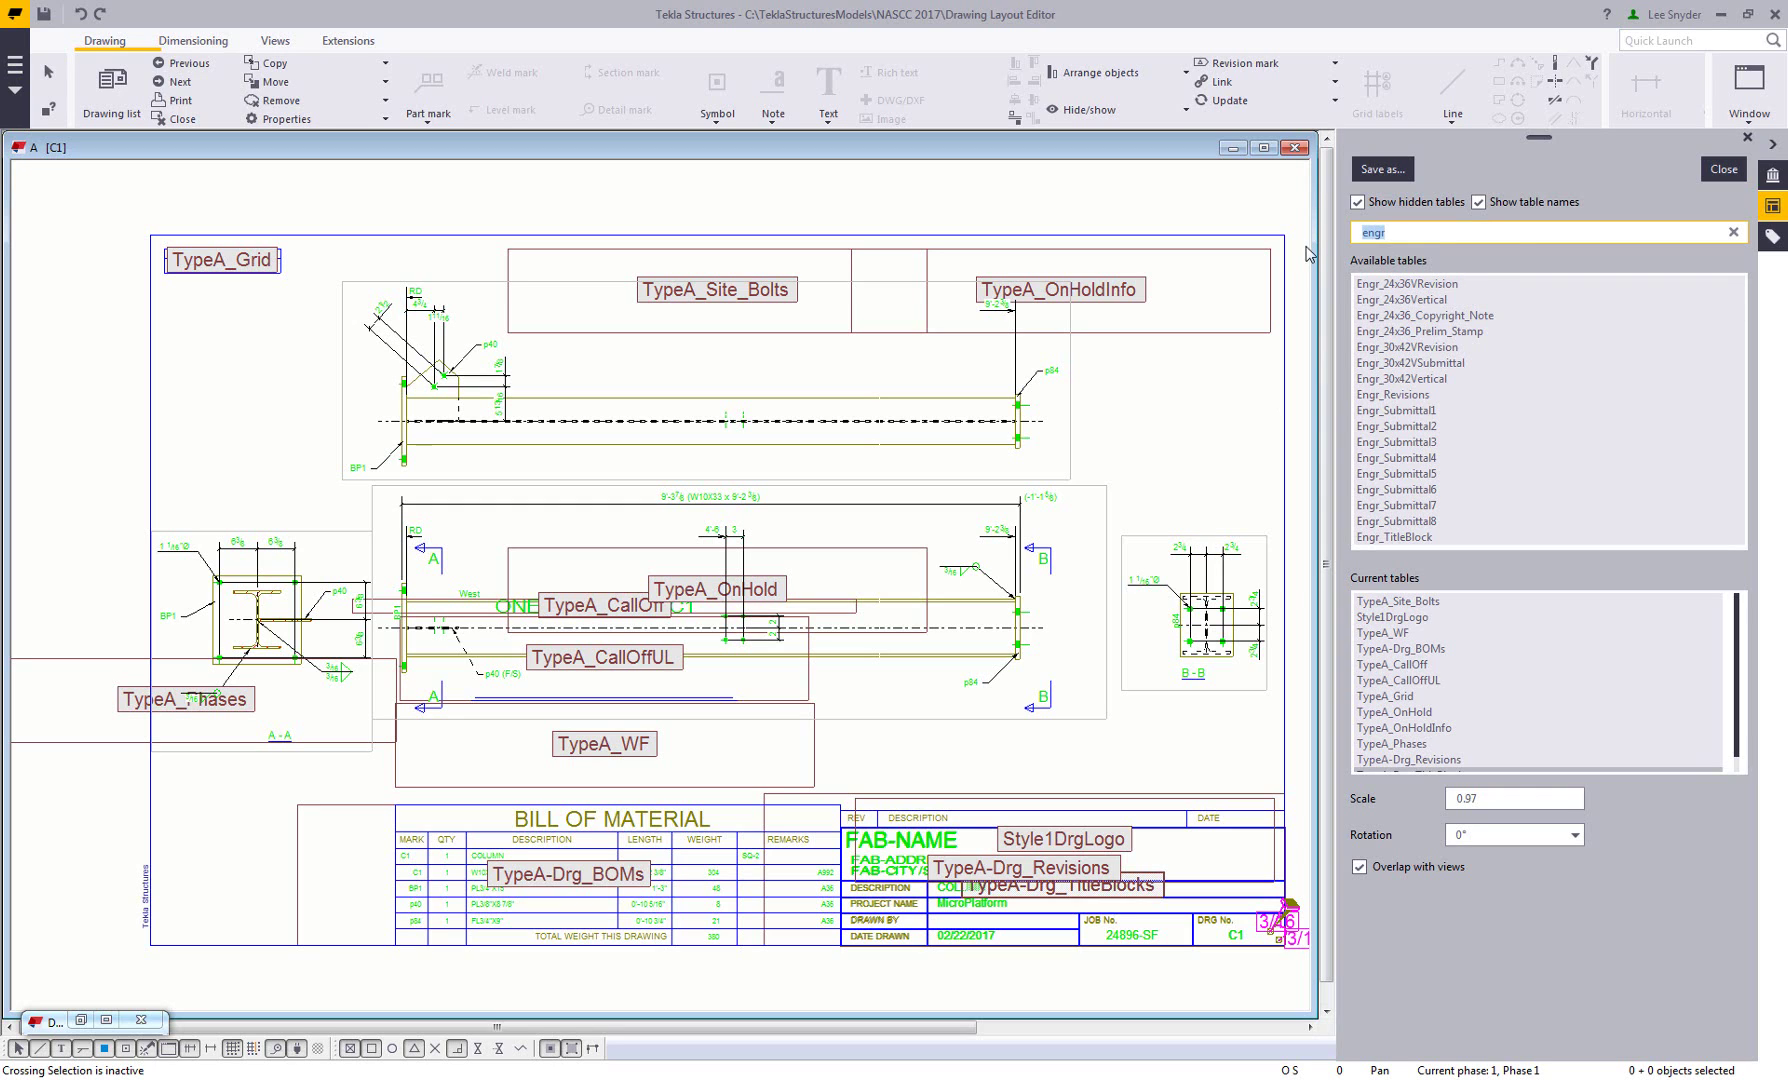
text(dx)
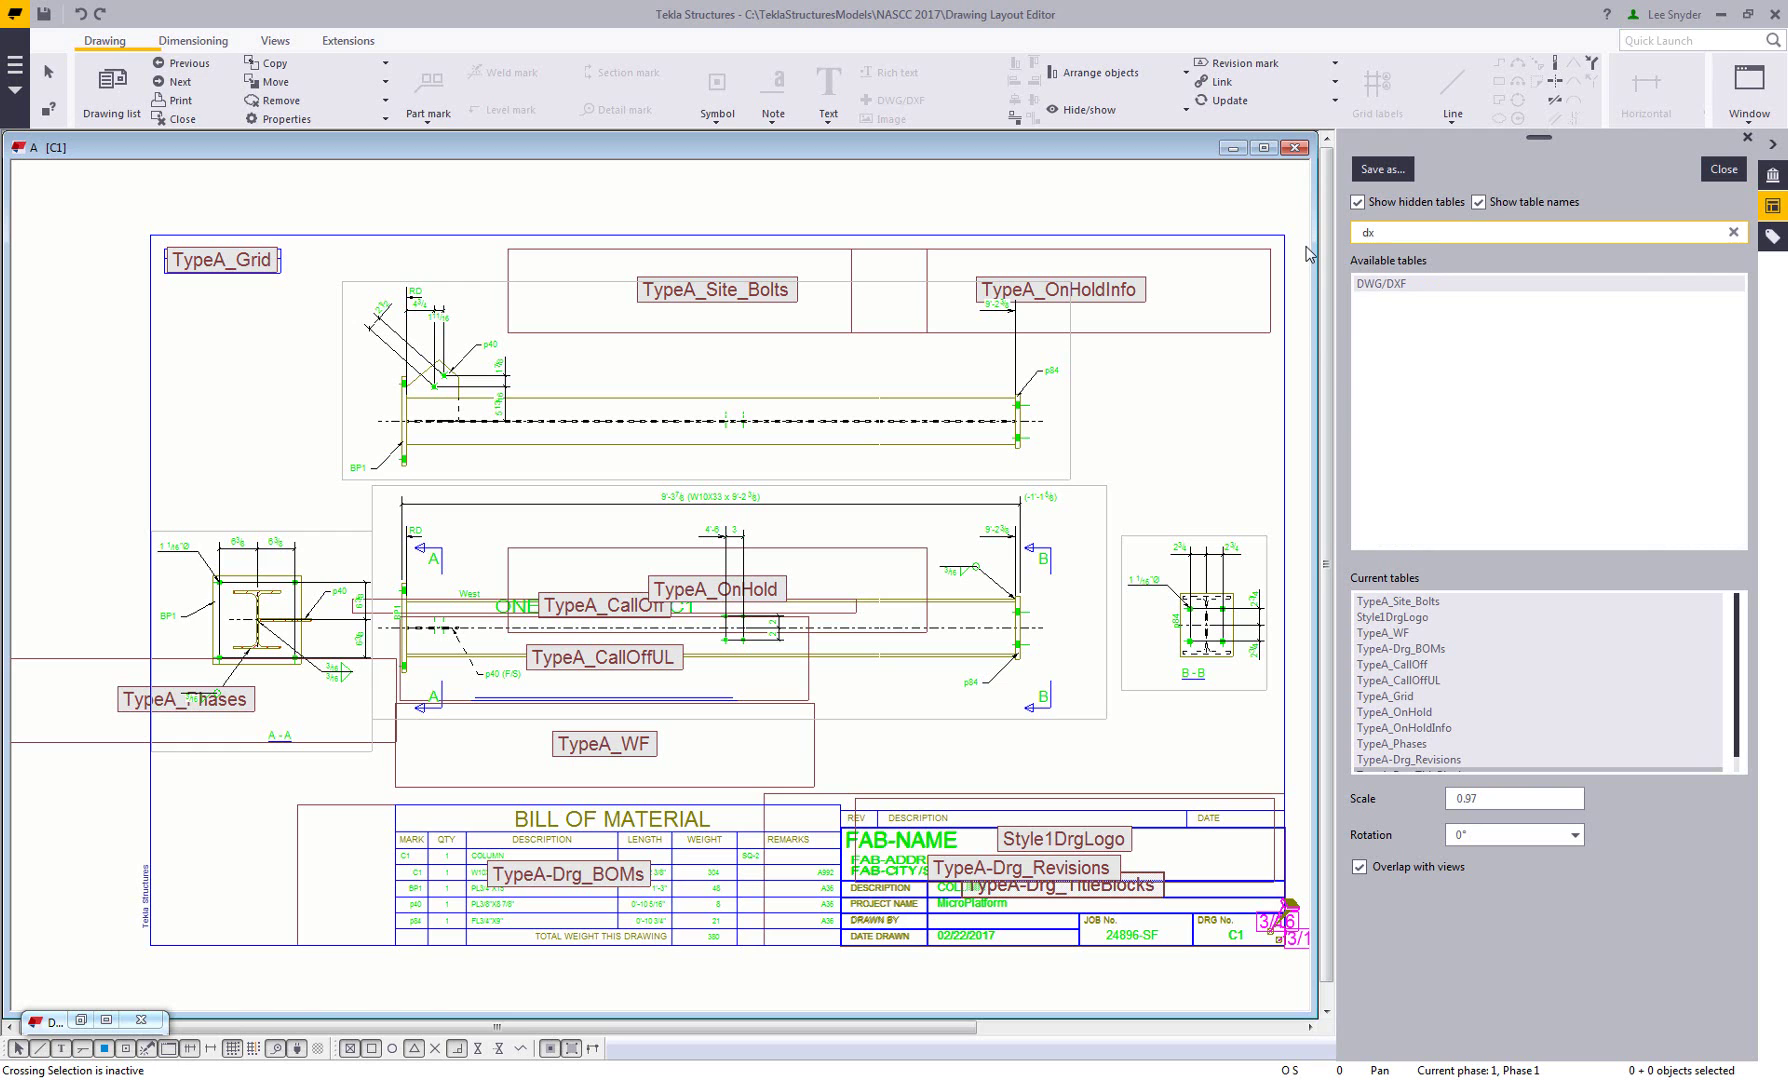
double_click(1410, 284)
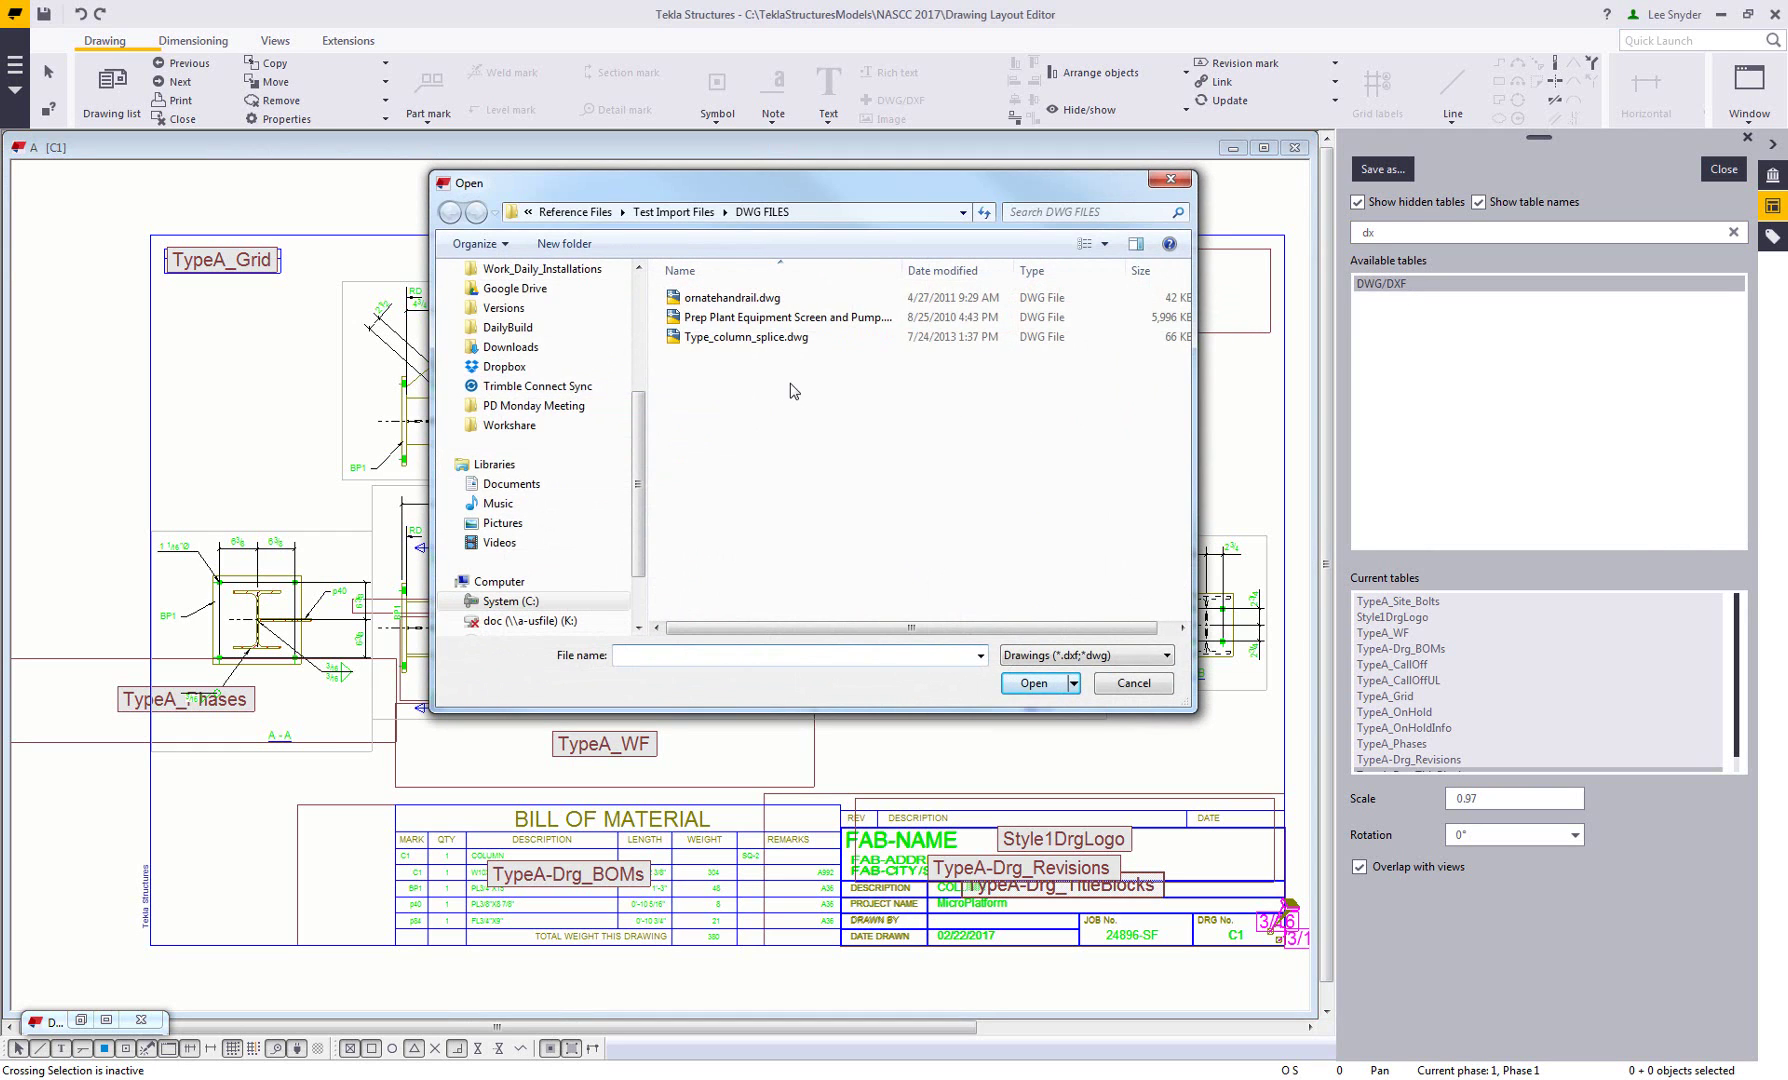
click(781, 340)
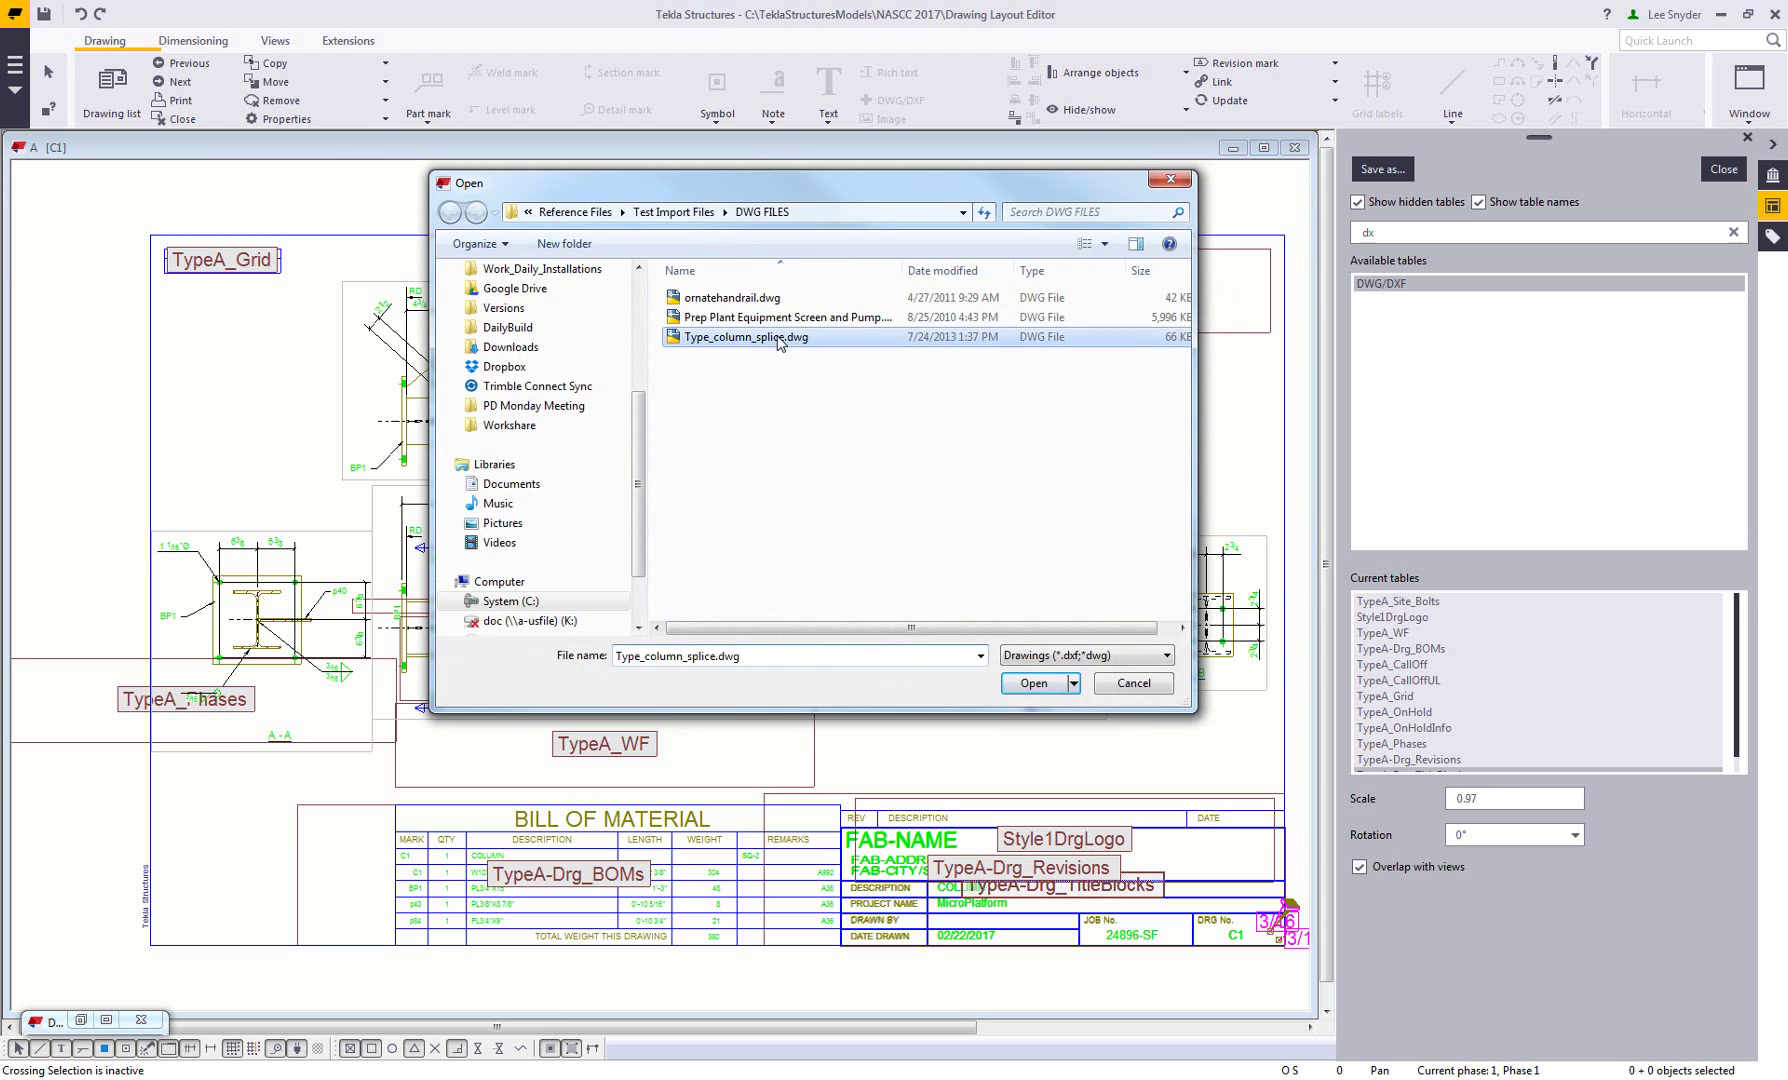
click(1034, 684)
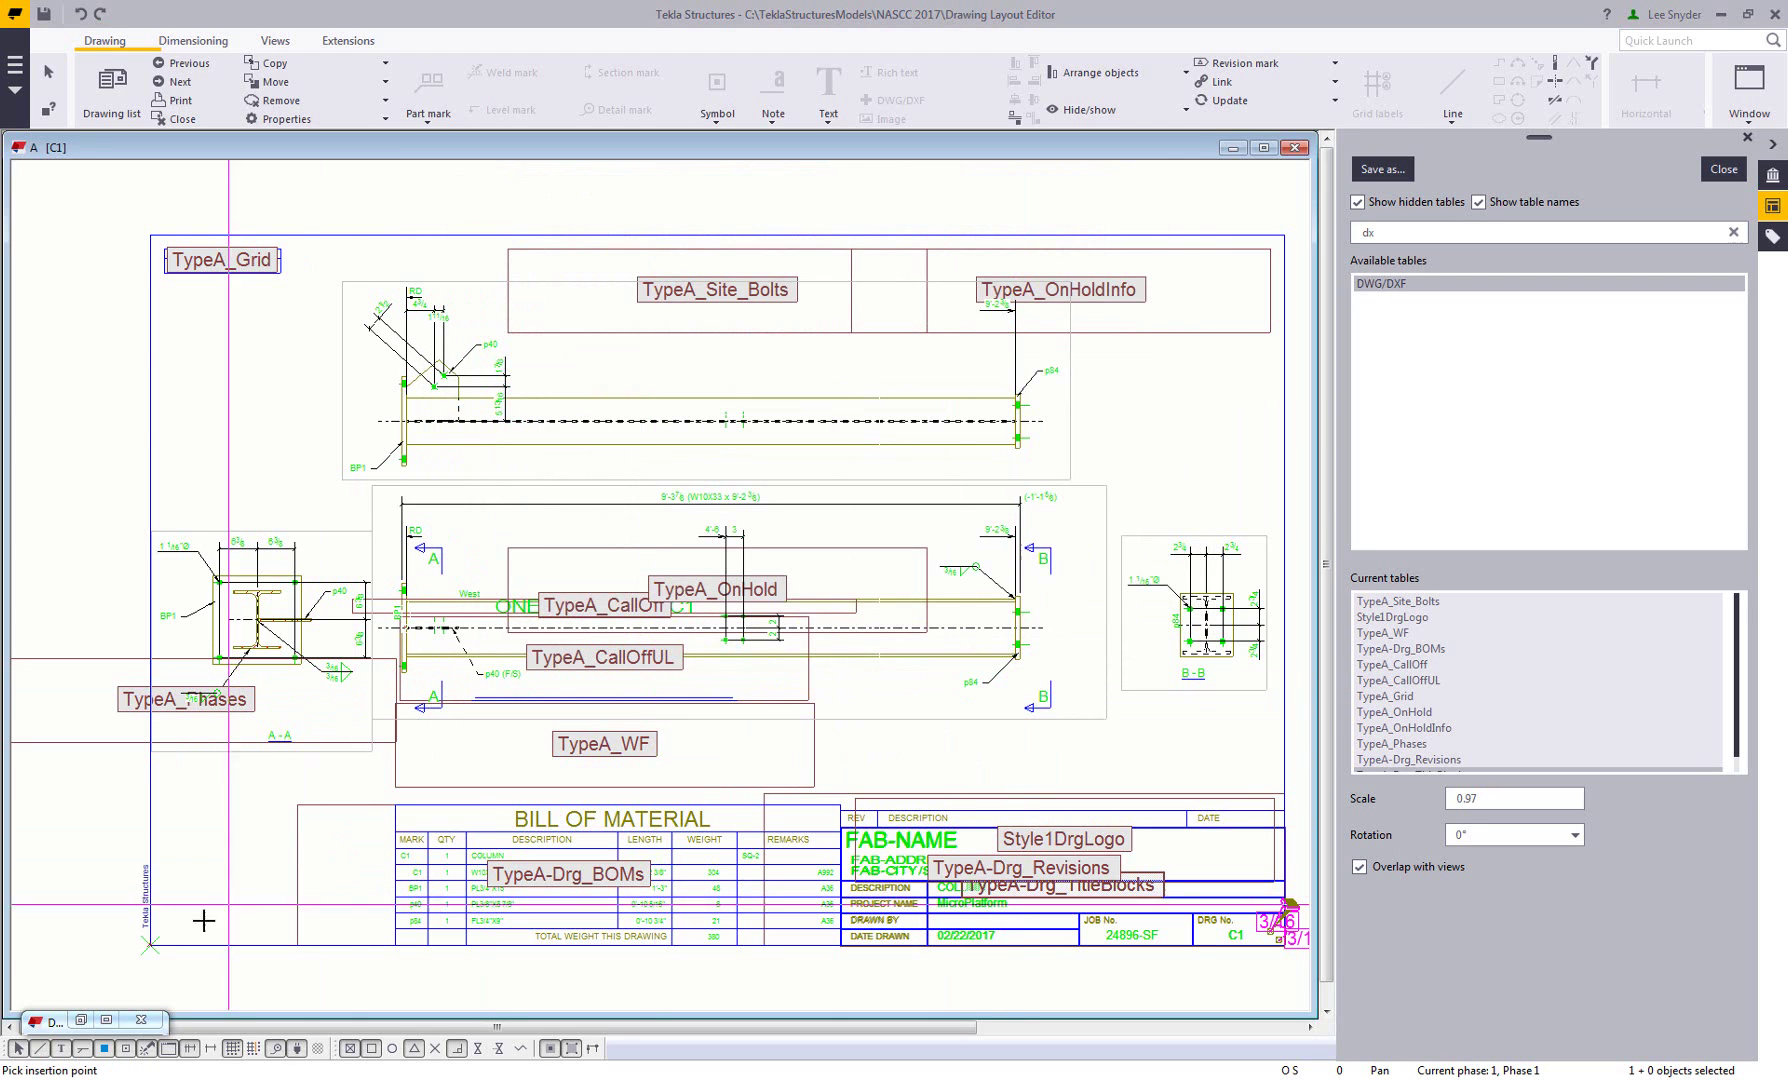
click(153, 946)
Set the scale of the inserted column splice DWG to 0.3
middle_drag(409, 952, 455, 598)
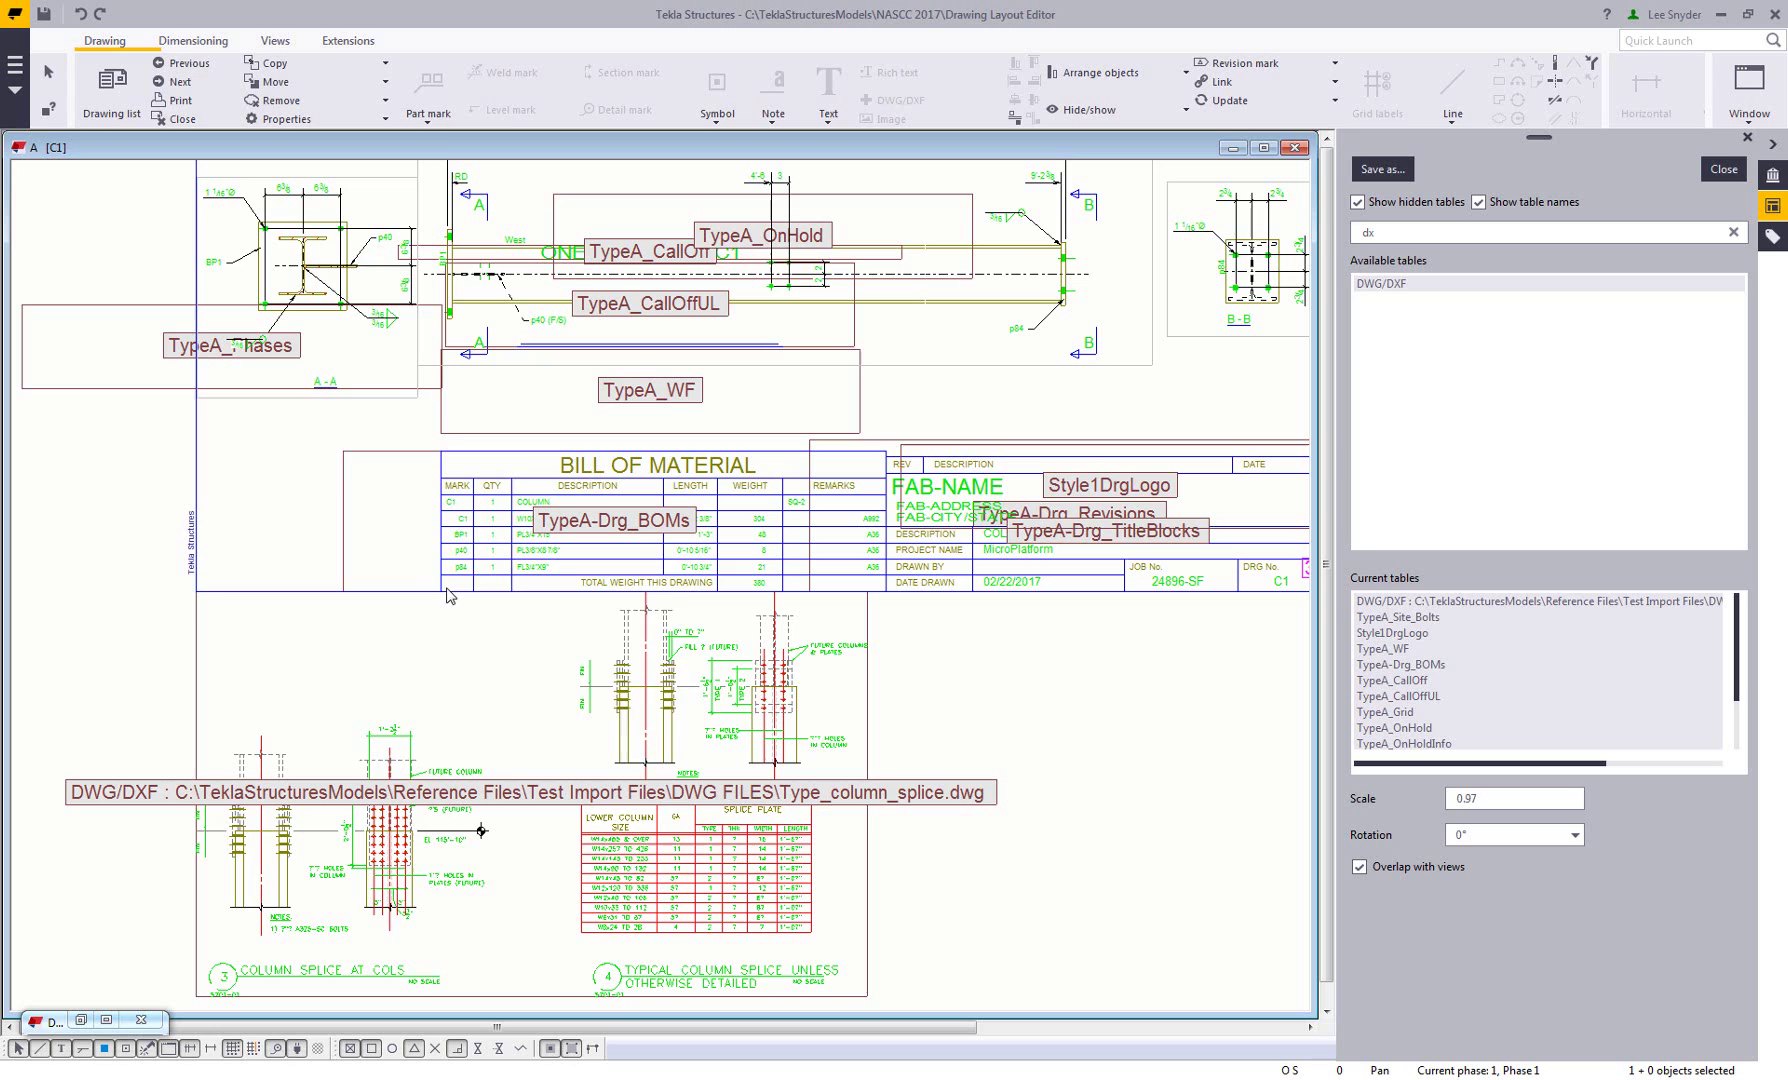
right_click(458, 598)
click(480, 600)
scroll(728, 686, down, 2)
click(728, 686)
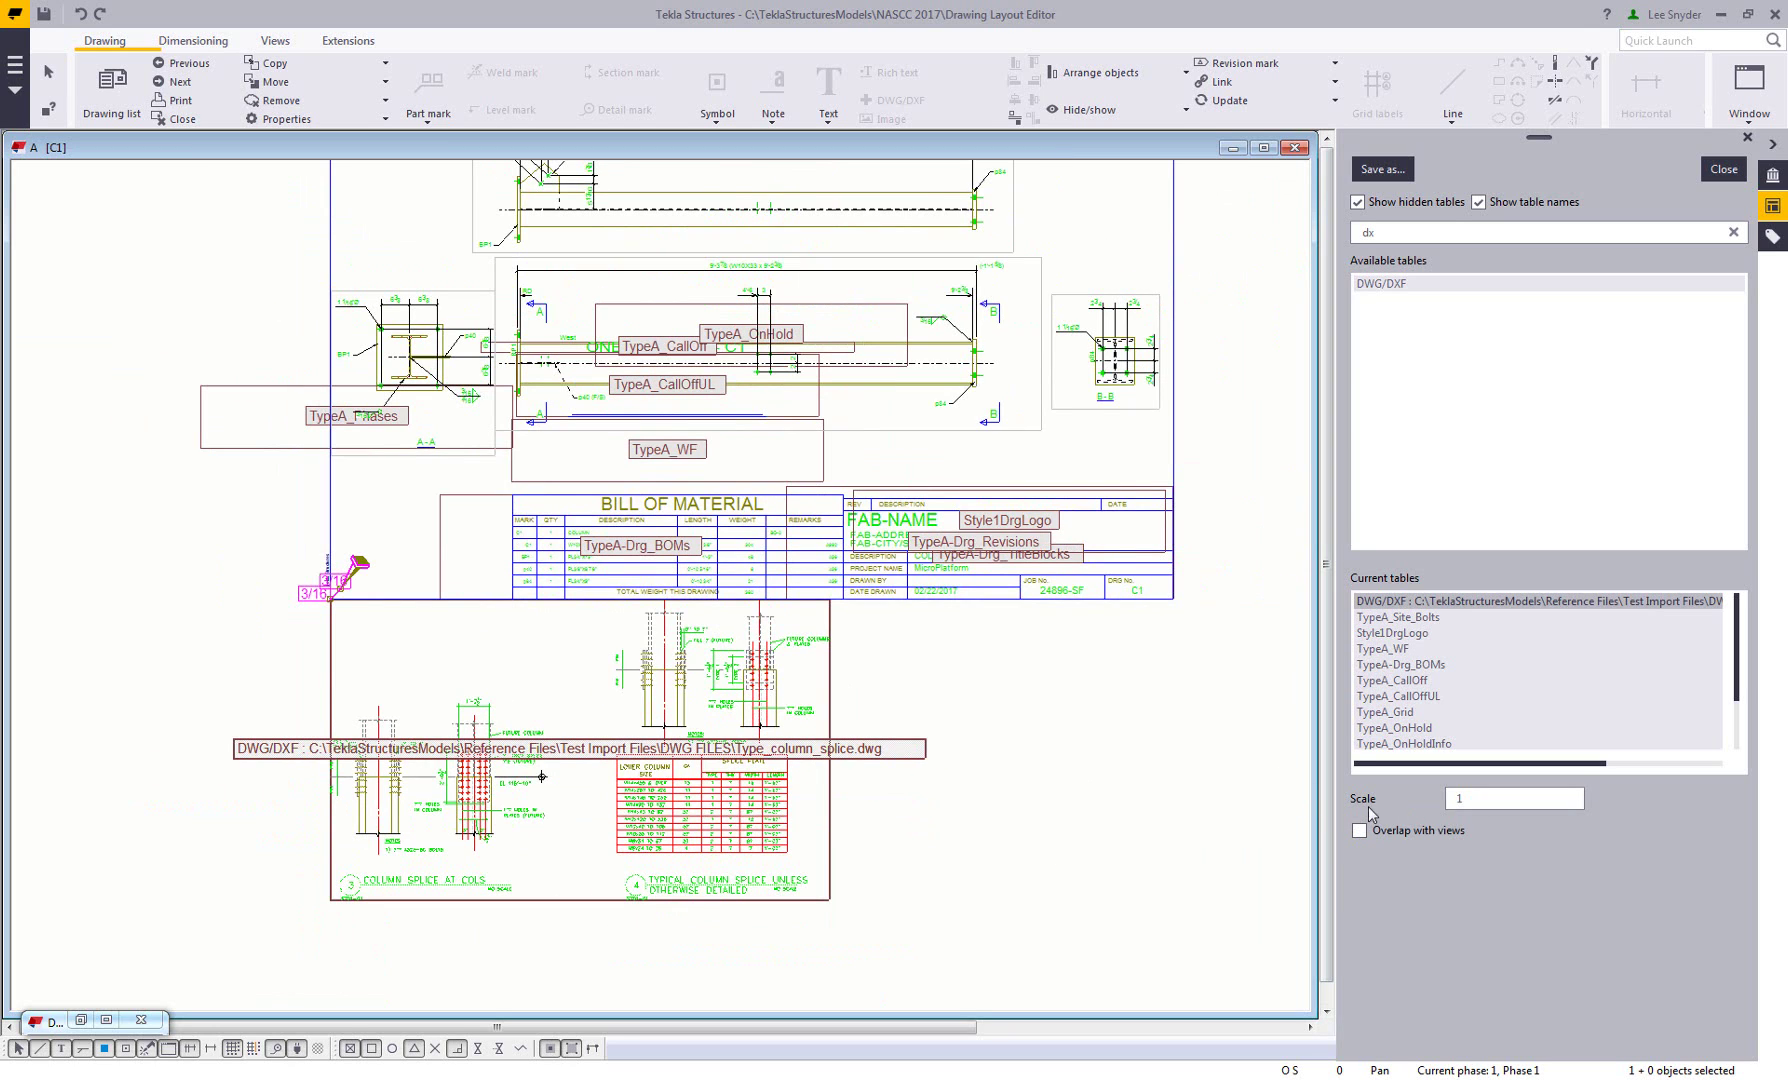
click(1480, 798)
text(.3)
key(Return)
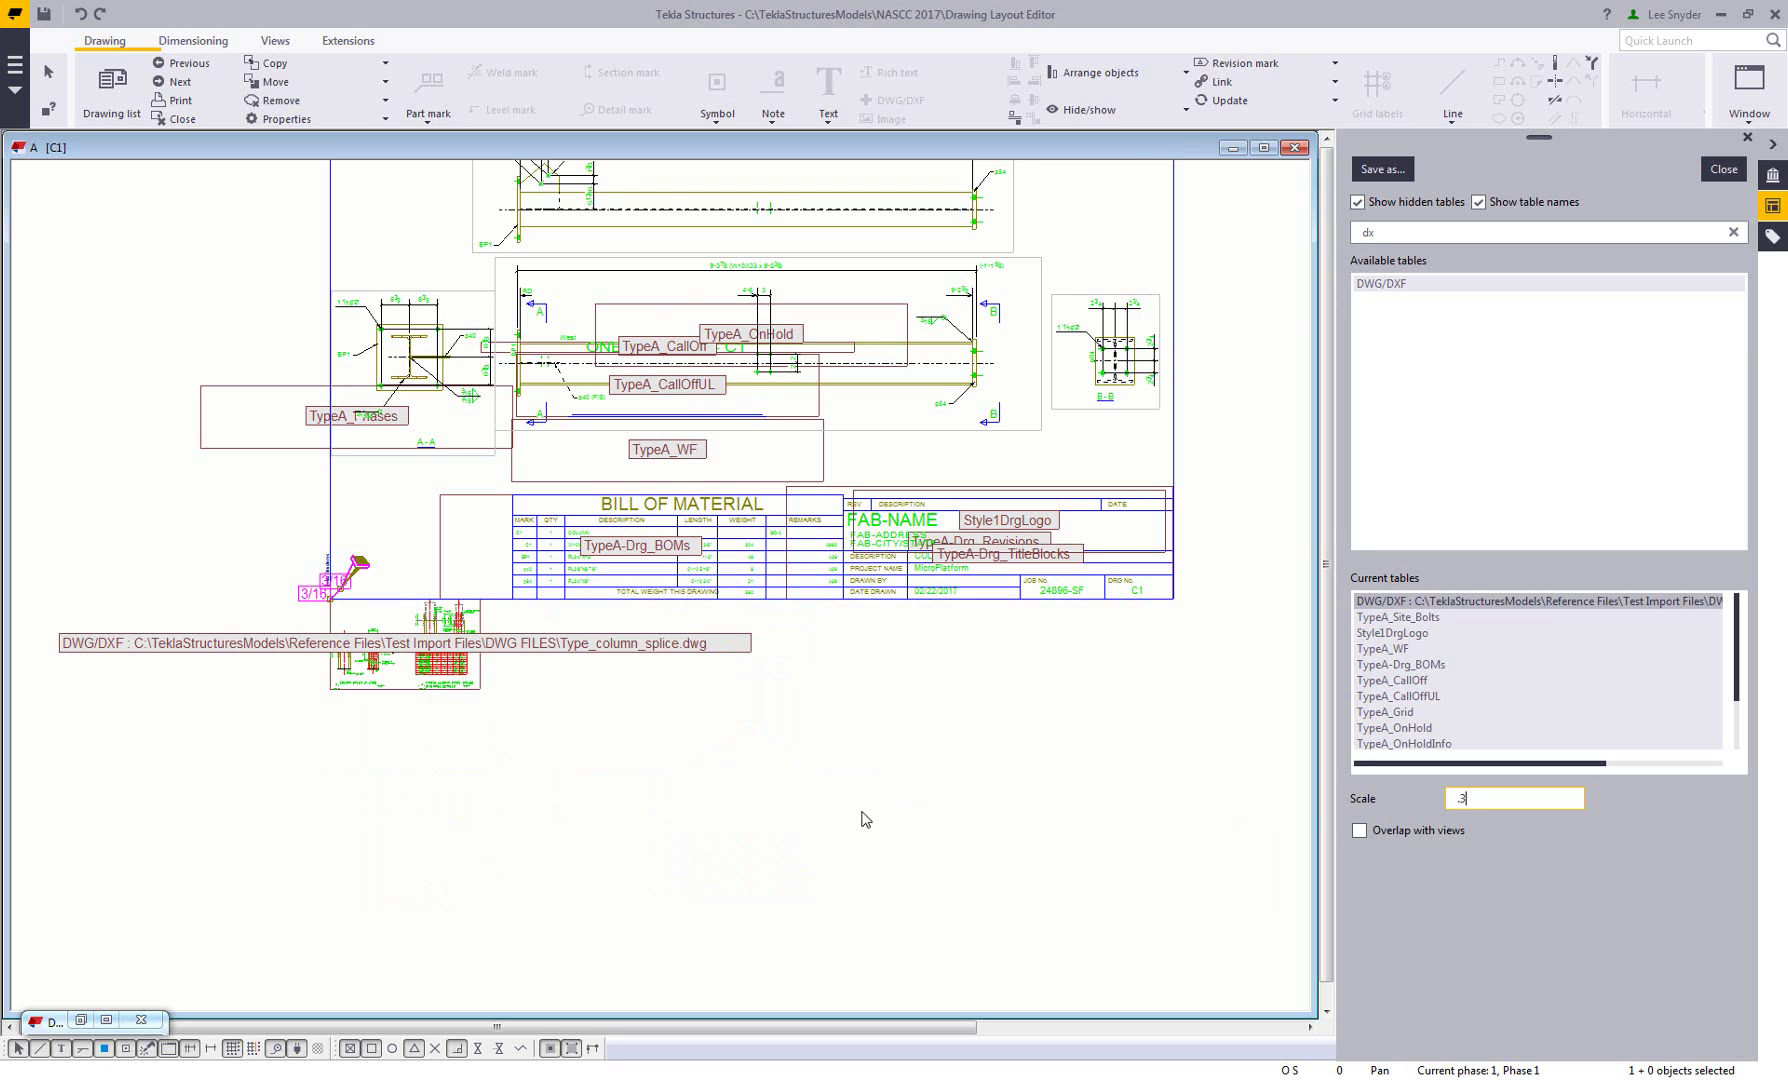
Re-anchor the column splice DWG by its lower-left corner so it sits inside the frame's lower-left corner
scroll(858, 817, up, 2)
right_click(826, 790)
click(843, 770)
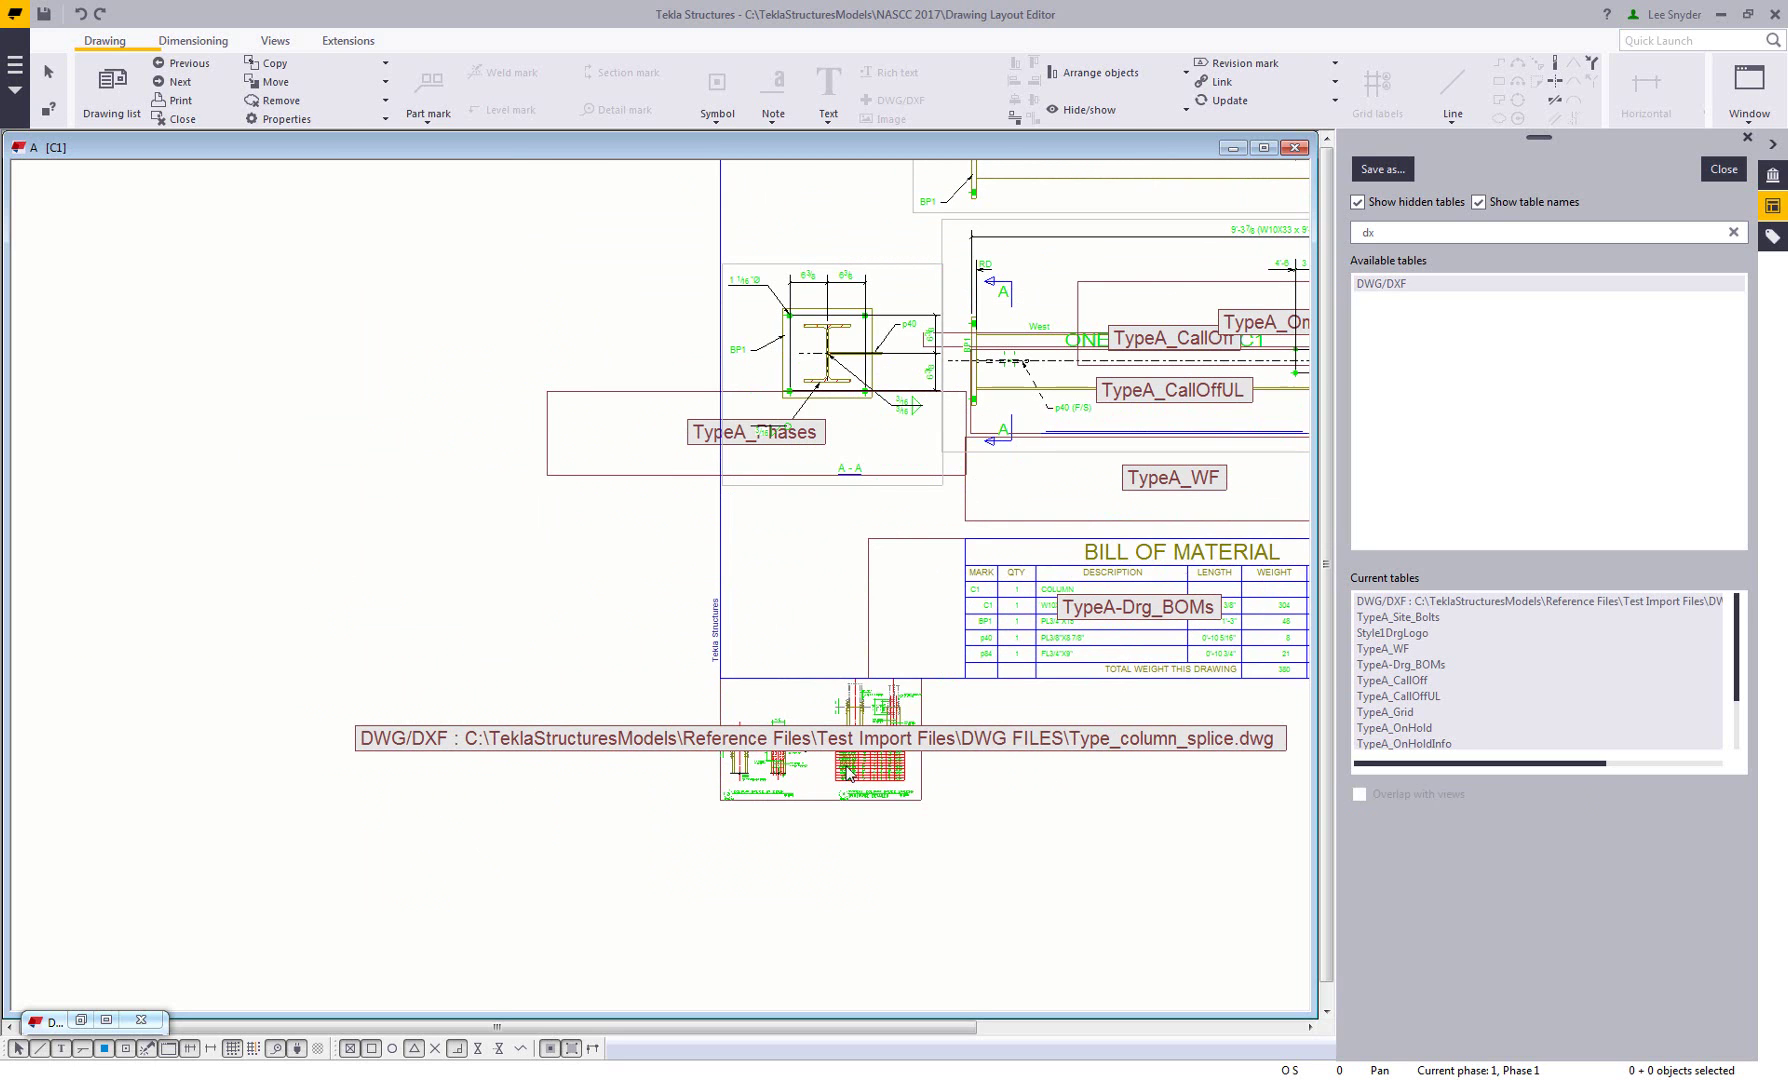
right_click(846, 768)
click(889, 808)
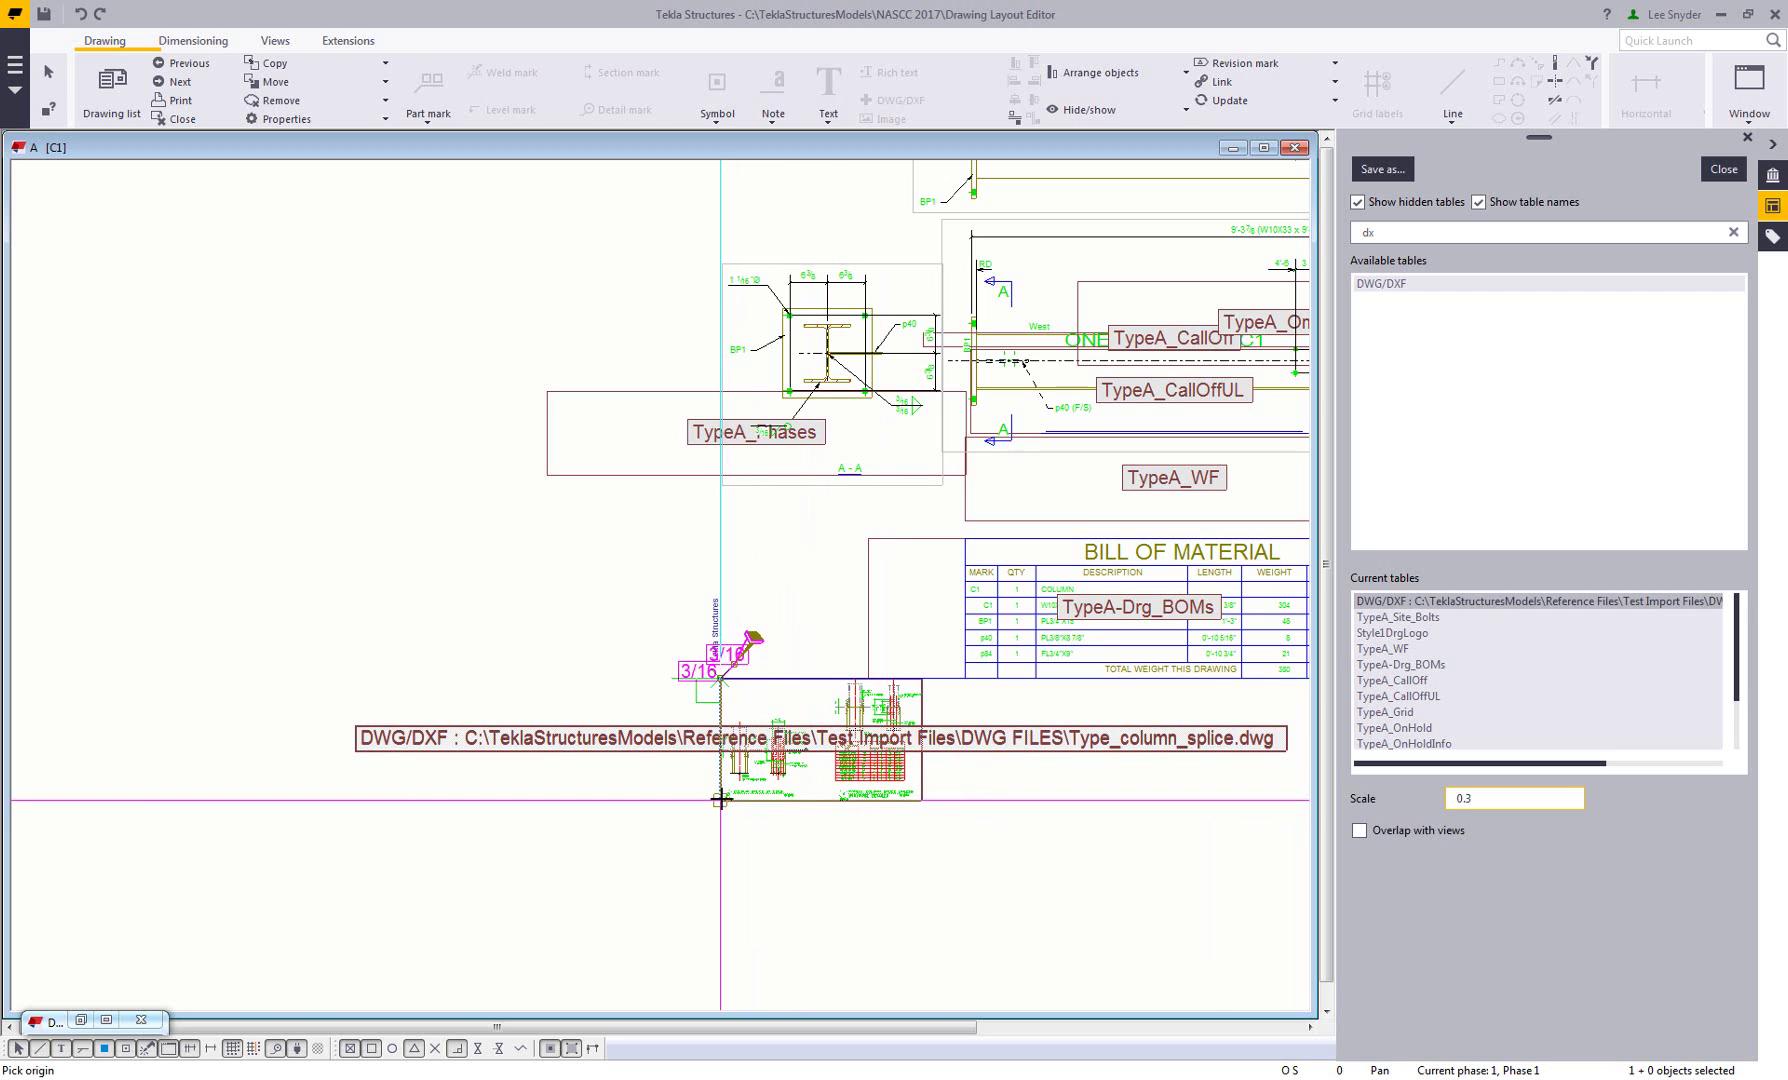
click(722, 677)
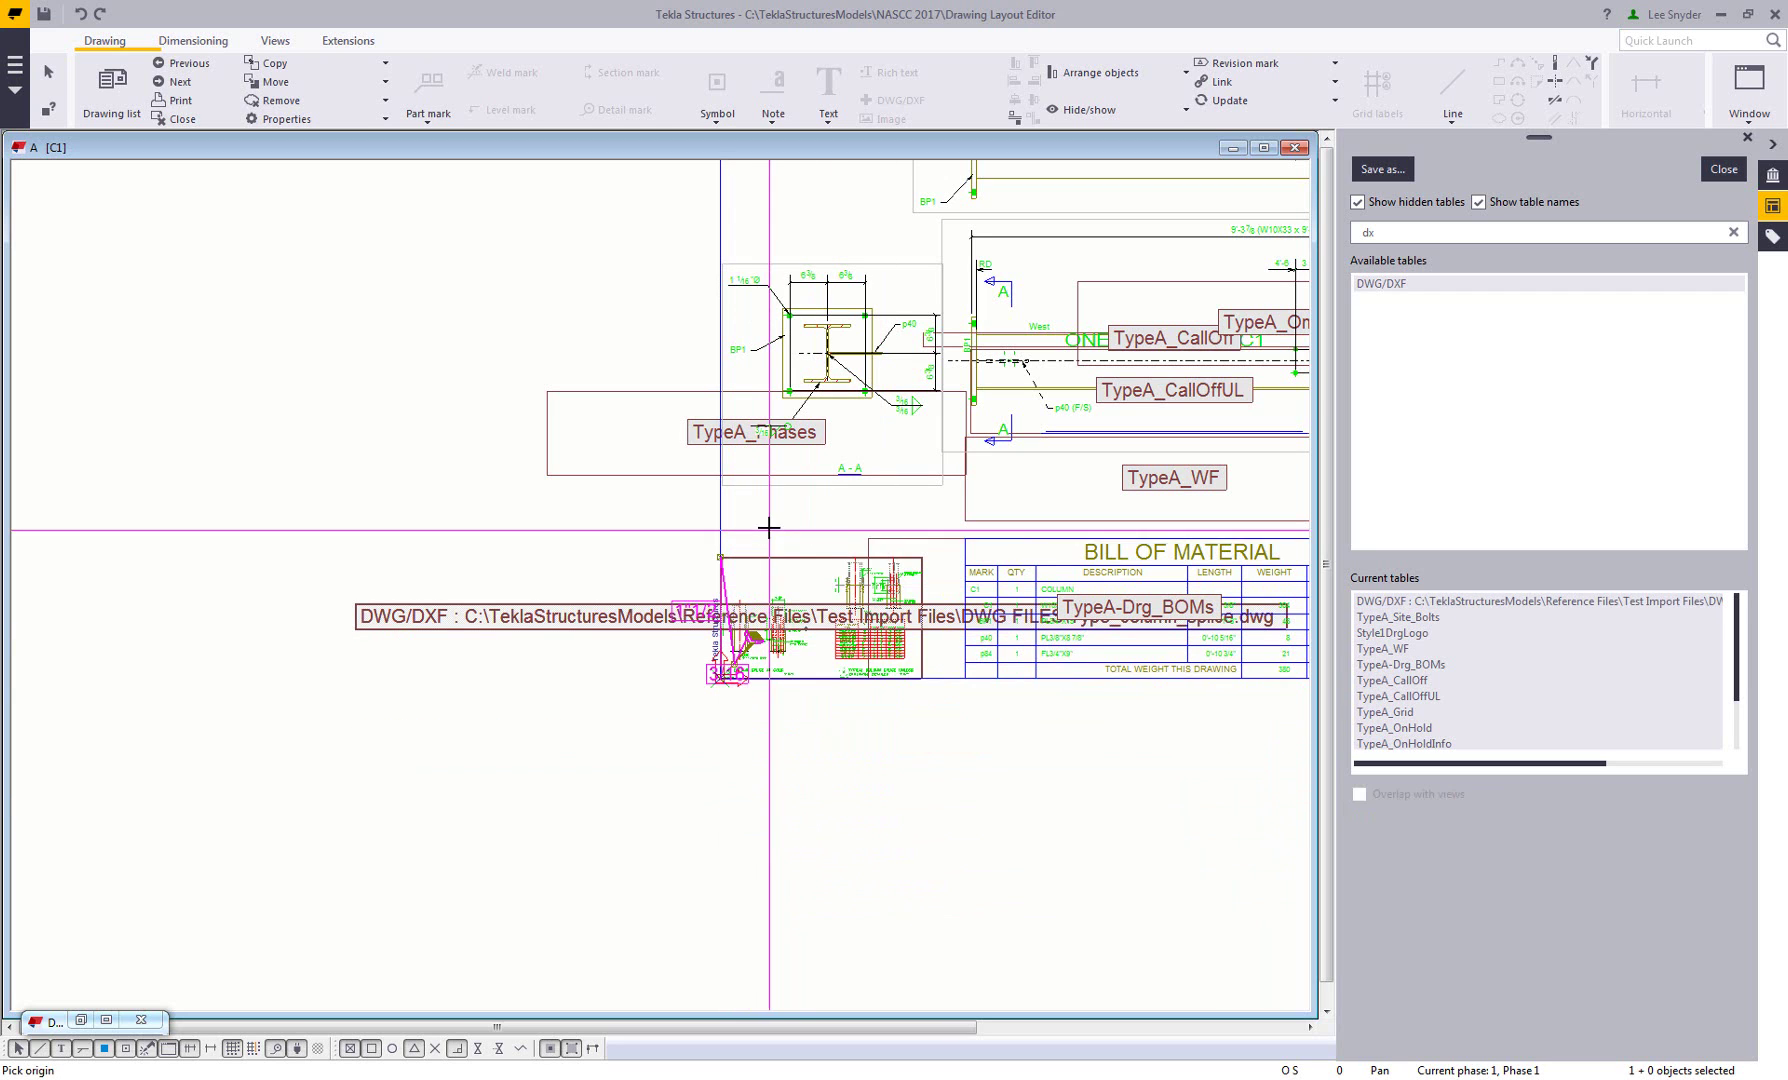
click(720, 557)
right_click(788, 528)
click(810, 539)
Hide the table names and hidden tables to check the splice details' placement beside the bill of material
click(1478, 202)
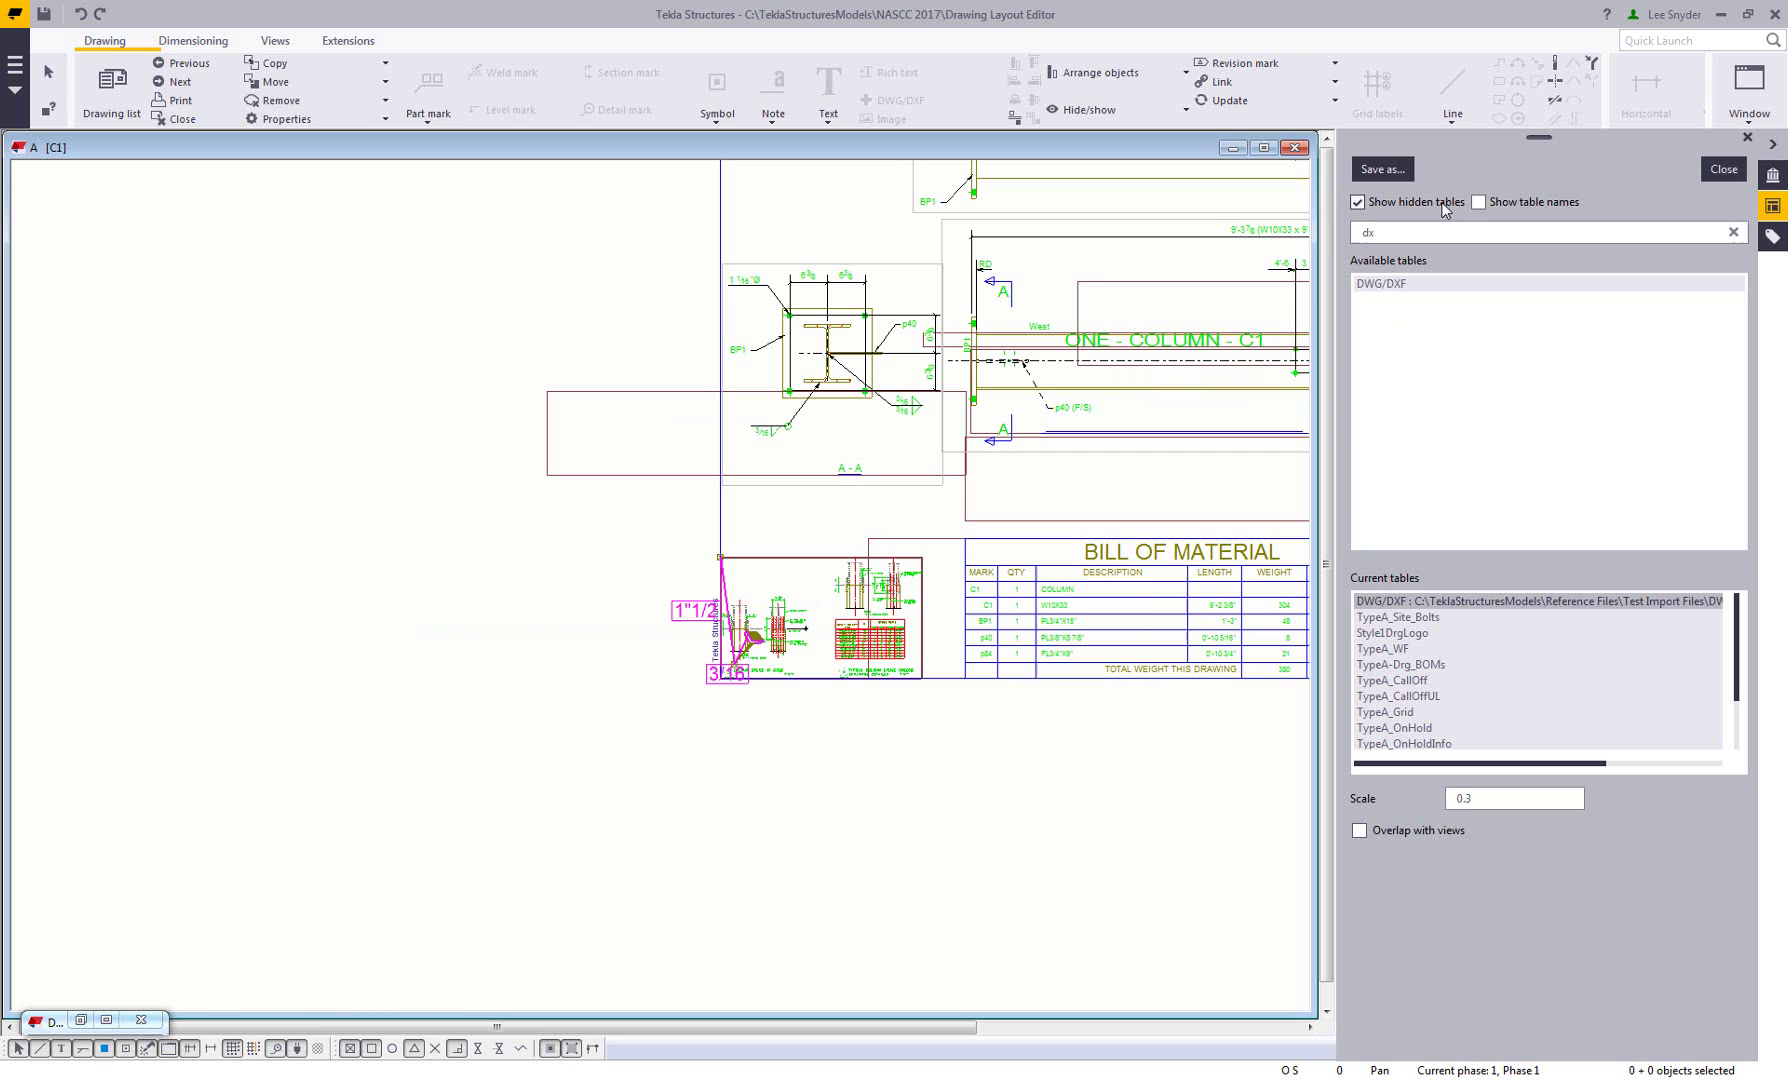
click(1357, 202)
scroll(745, 677, up, 2)
click(818, 713)
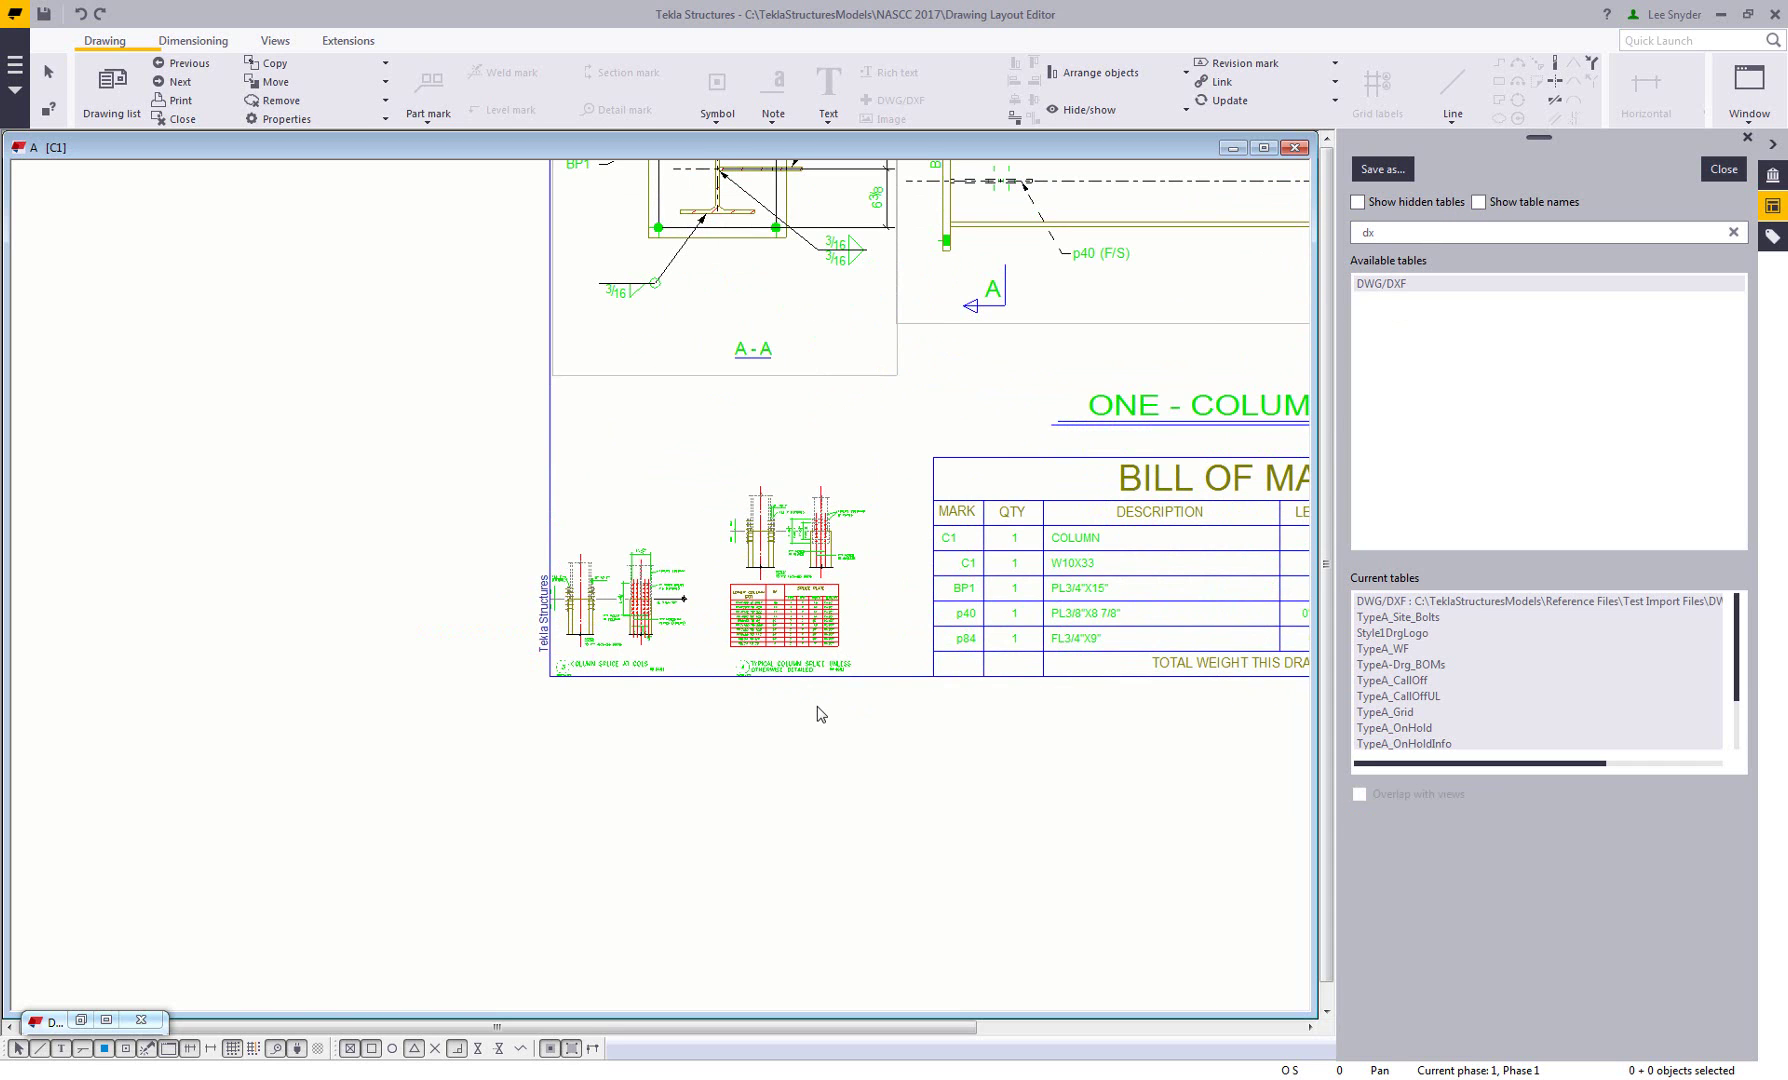
scroll(818, 713, up, 1)
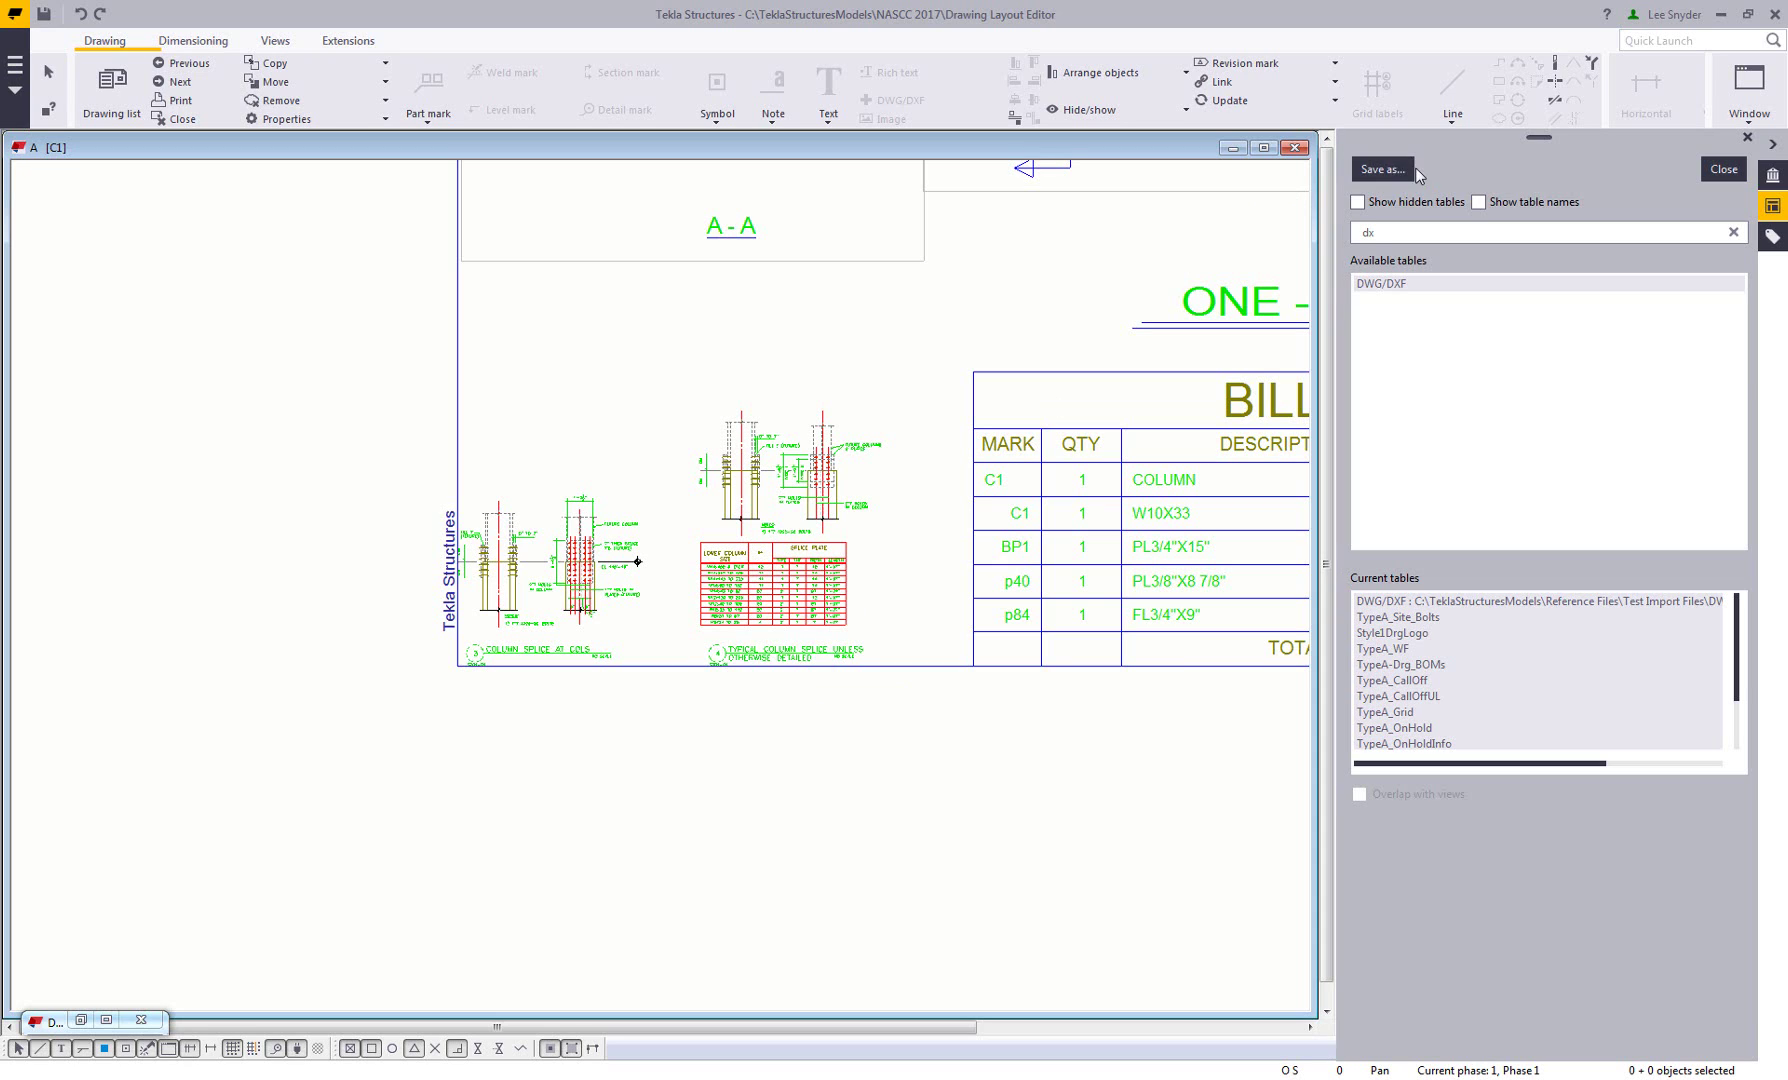
Save the table layout by overwriting the current one, and close drawing C1, keeping its changes
click(1385, 170)
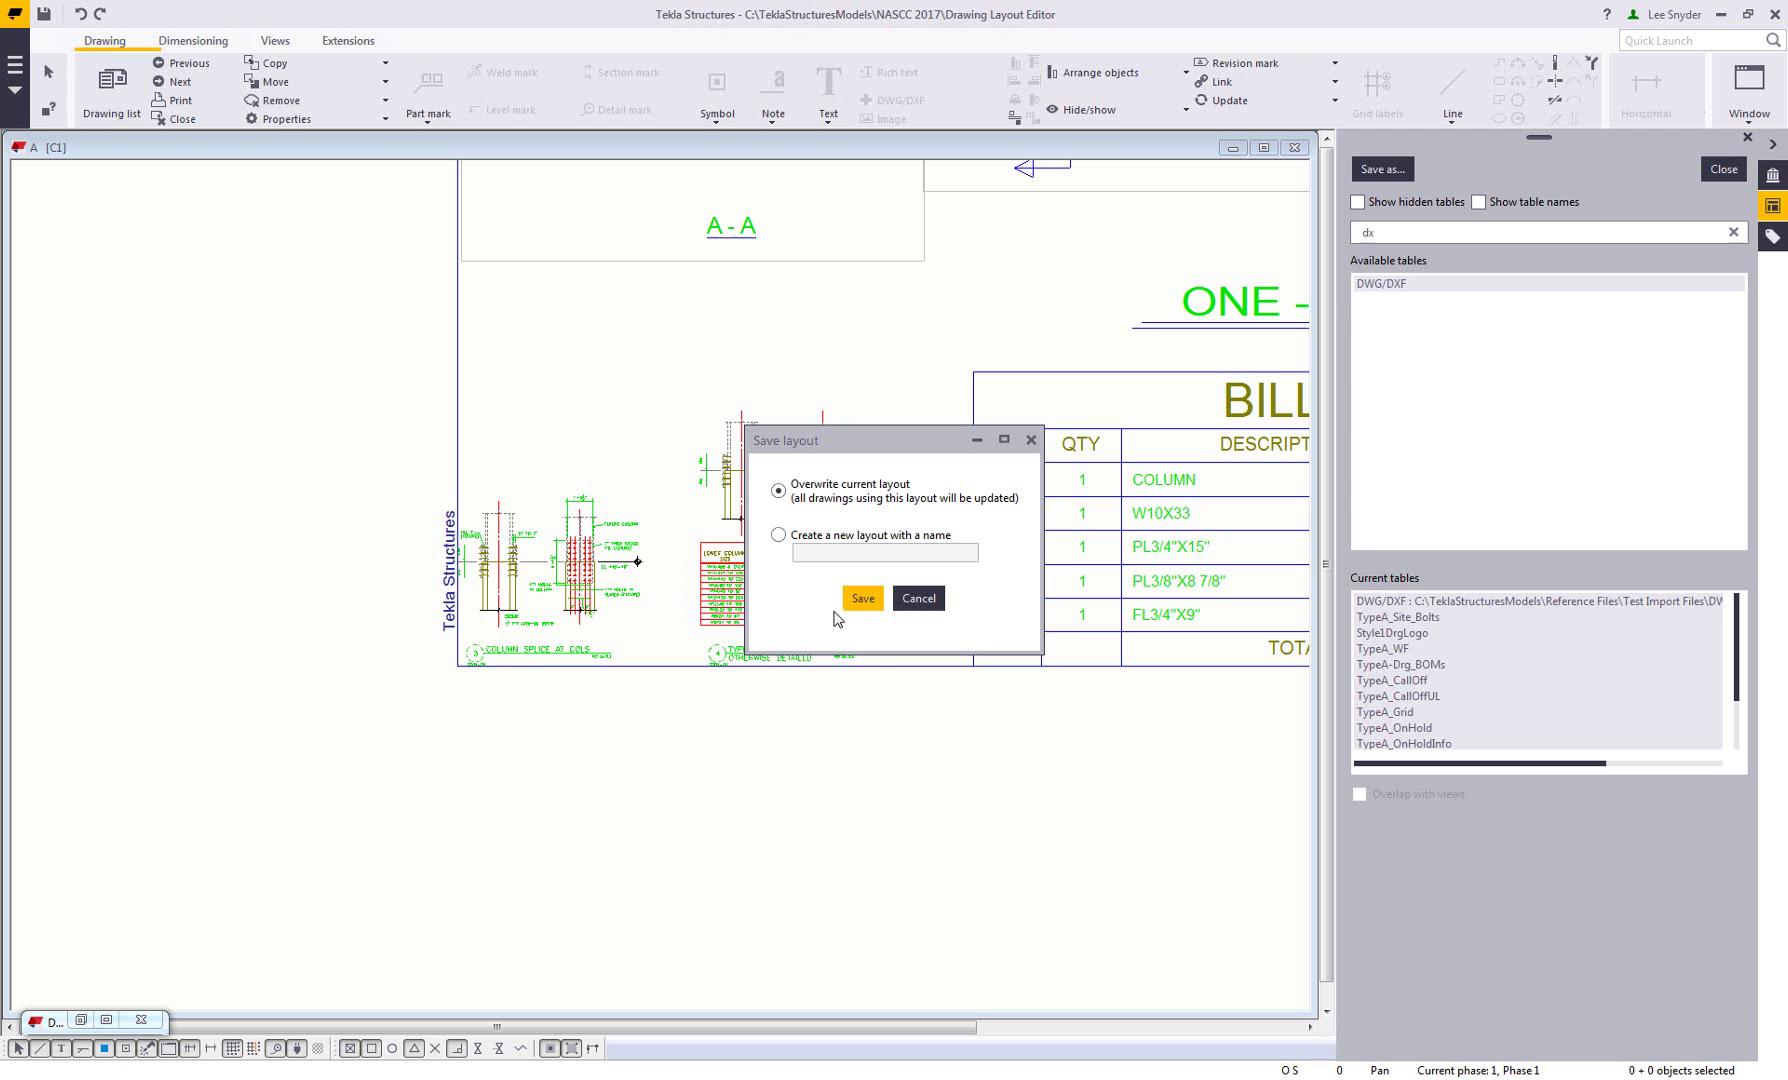
click(862, 599)
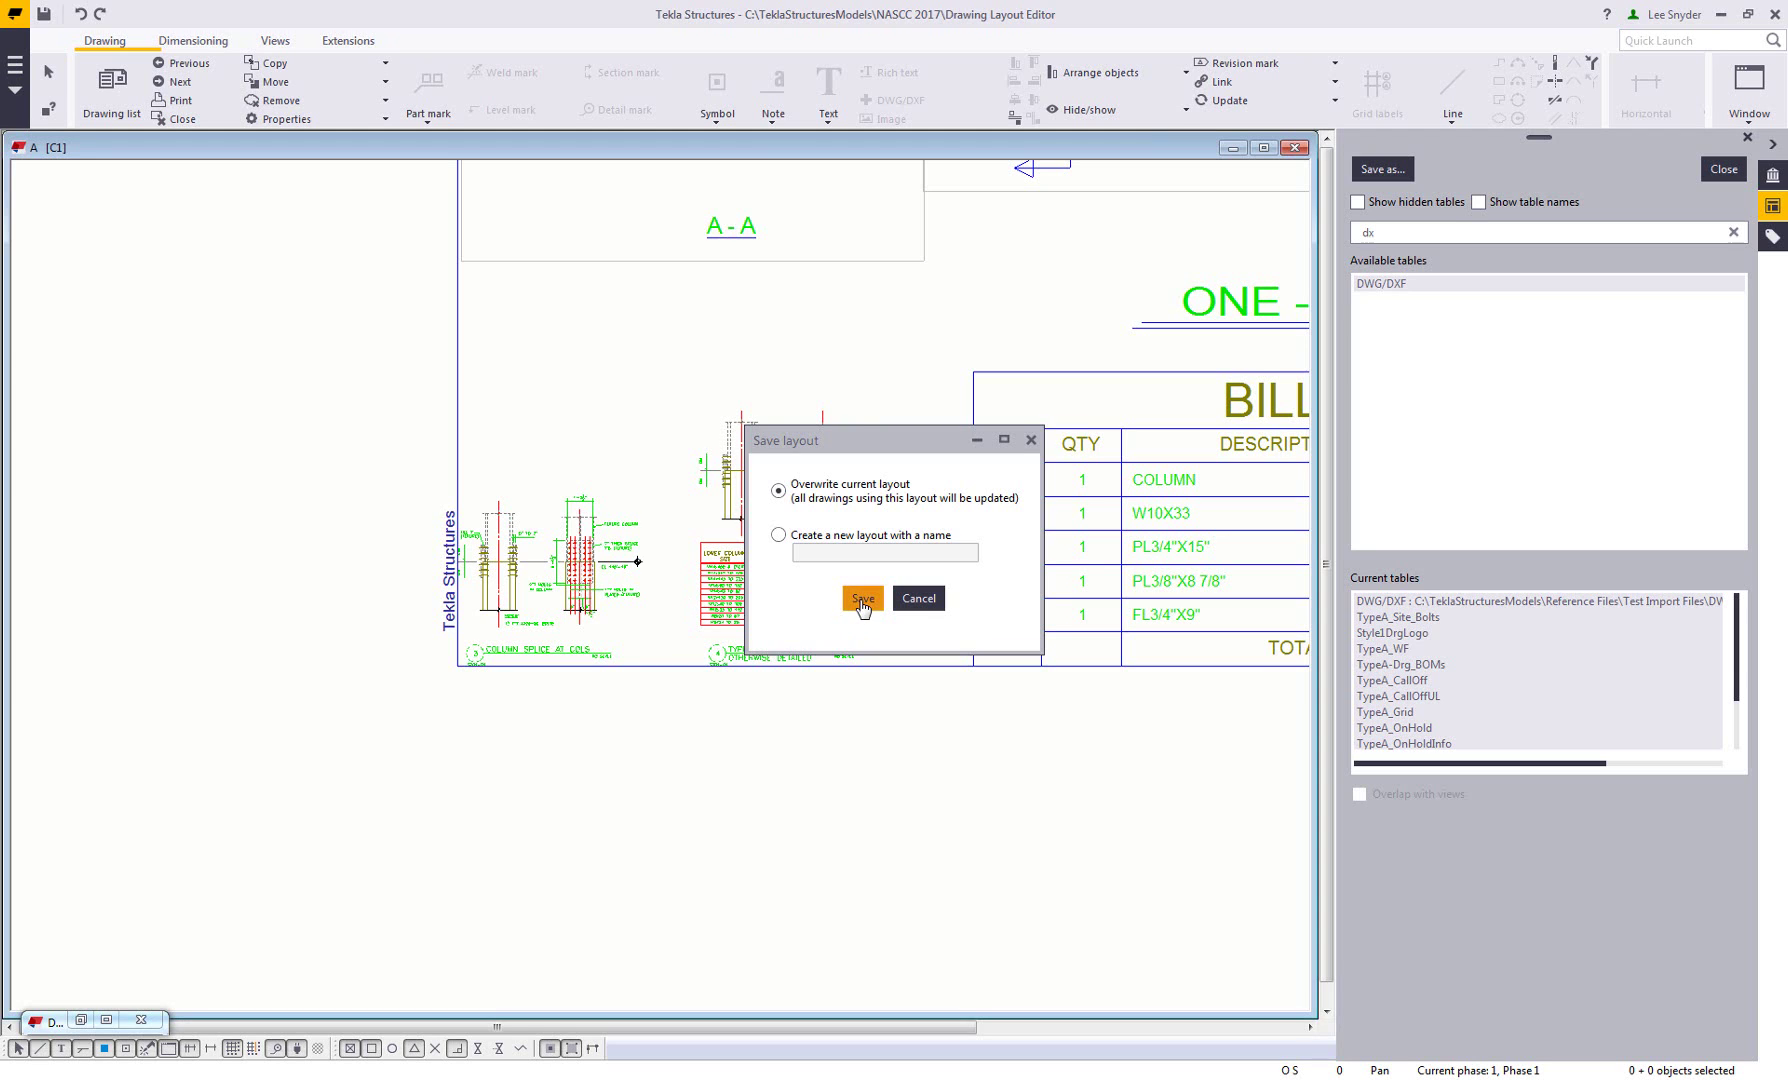
click(1295, 147)
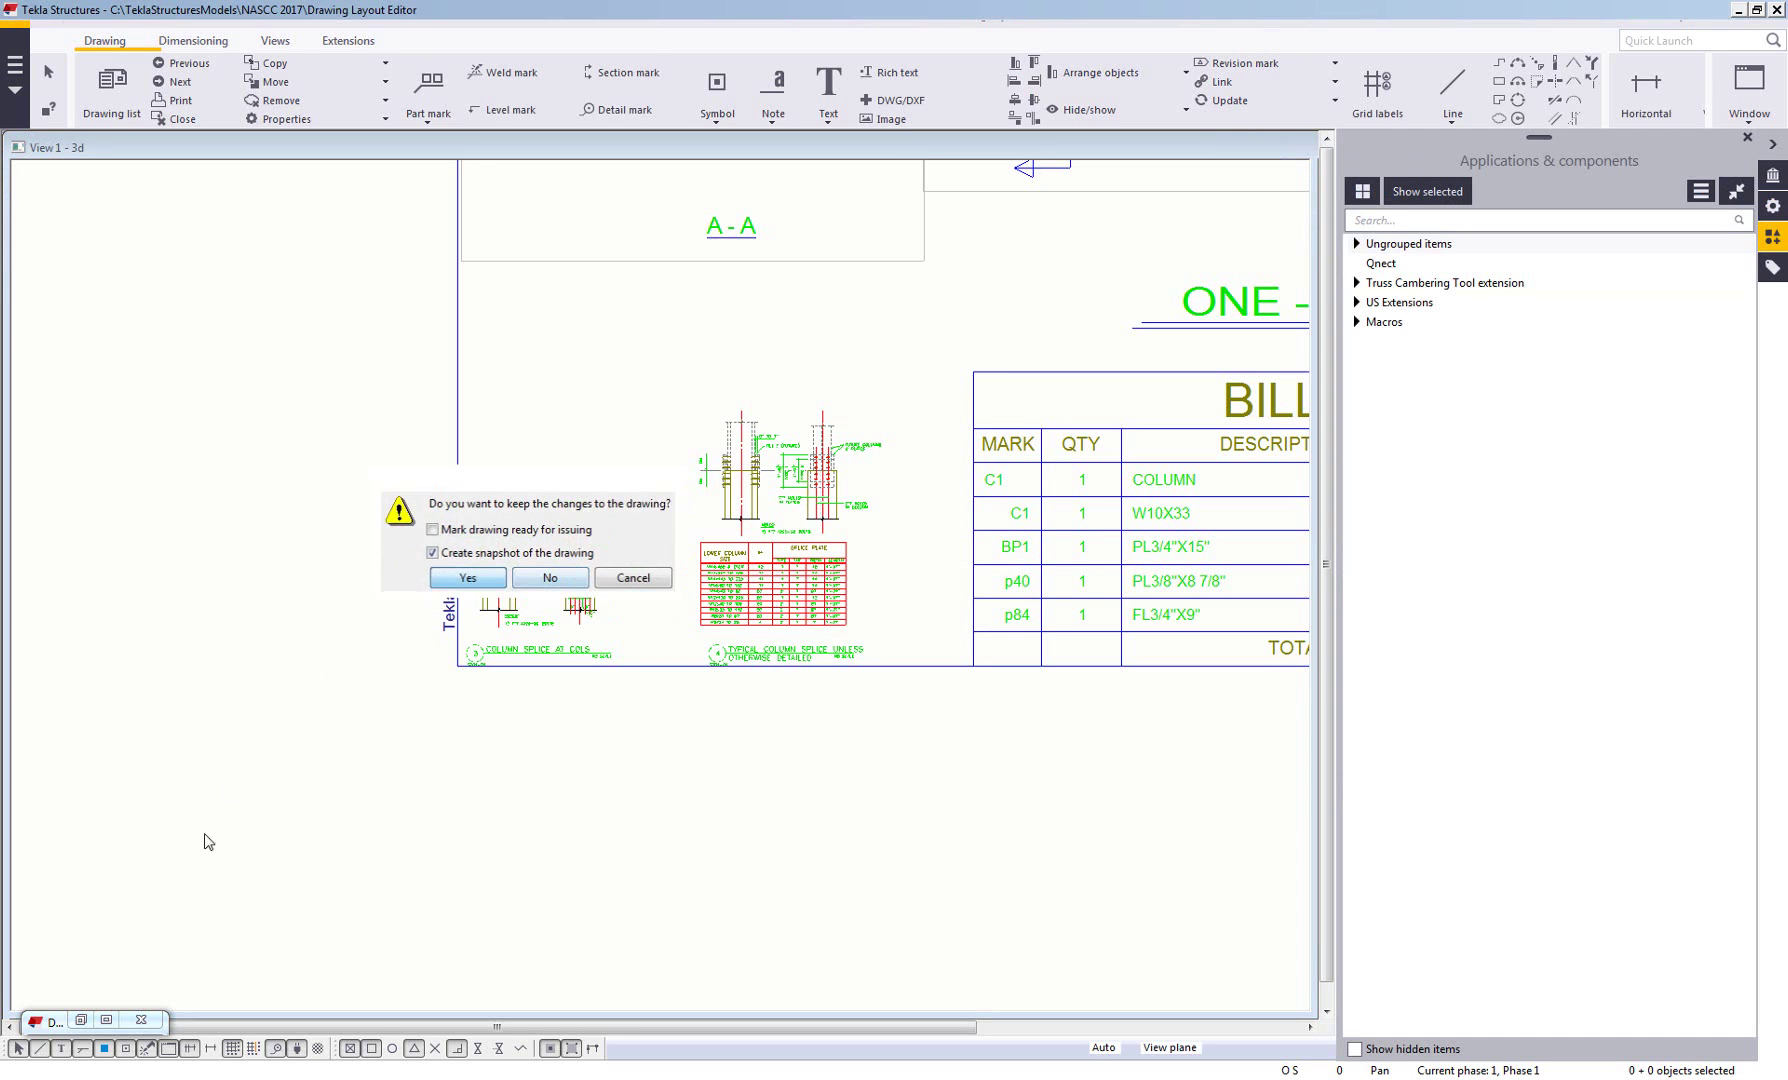
key(Return)
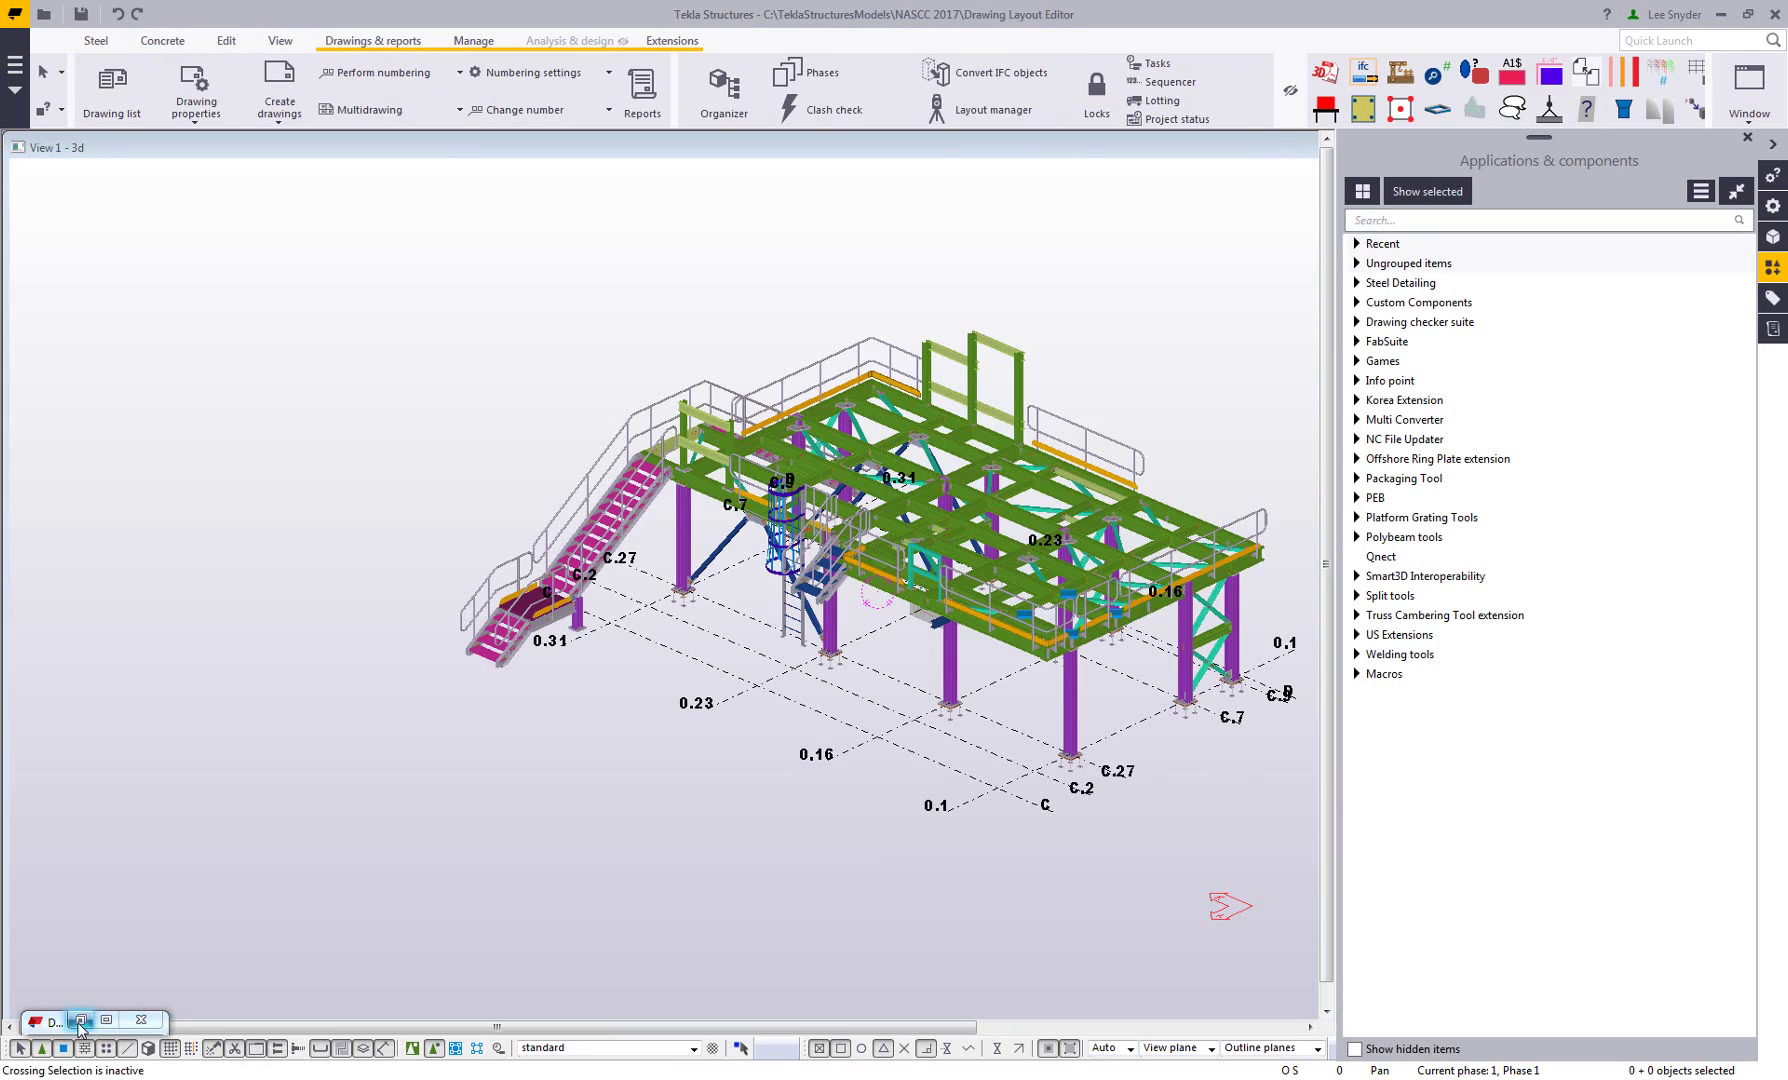
Restore the drawing list, open column drawing C10 from it and minimize the list
click(80, 1021)
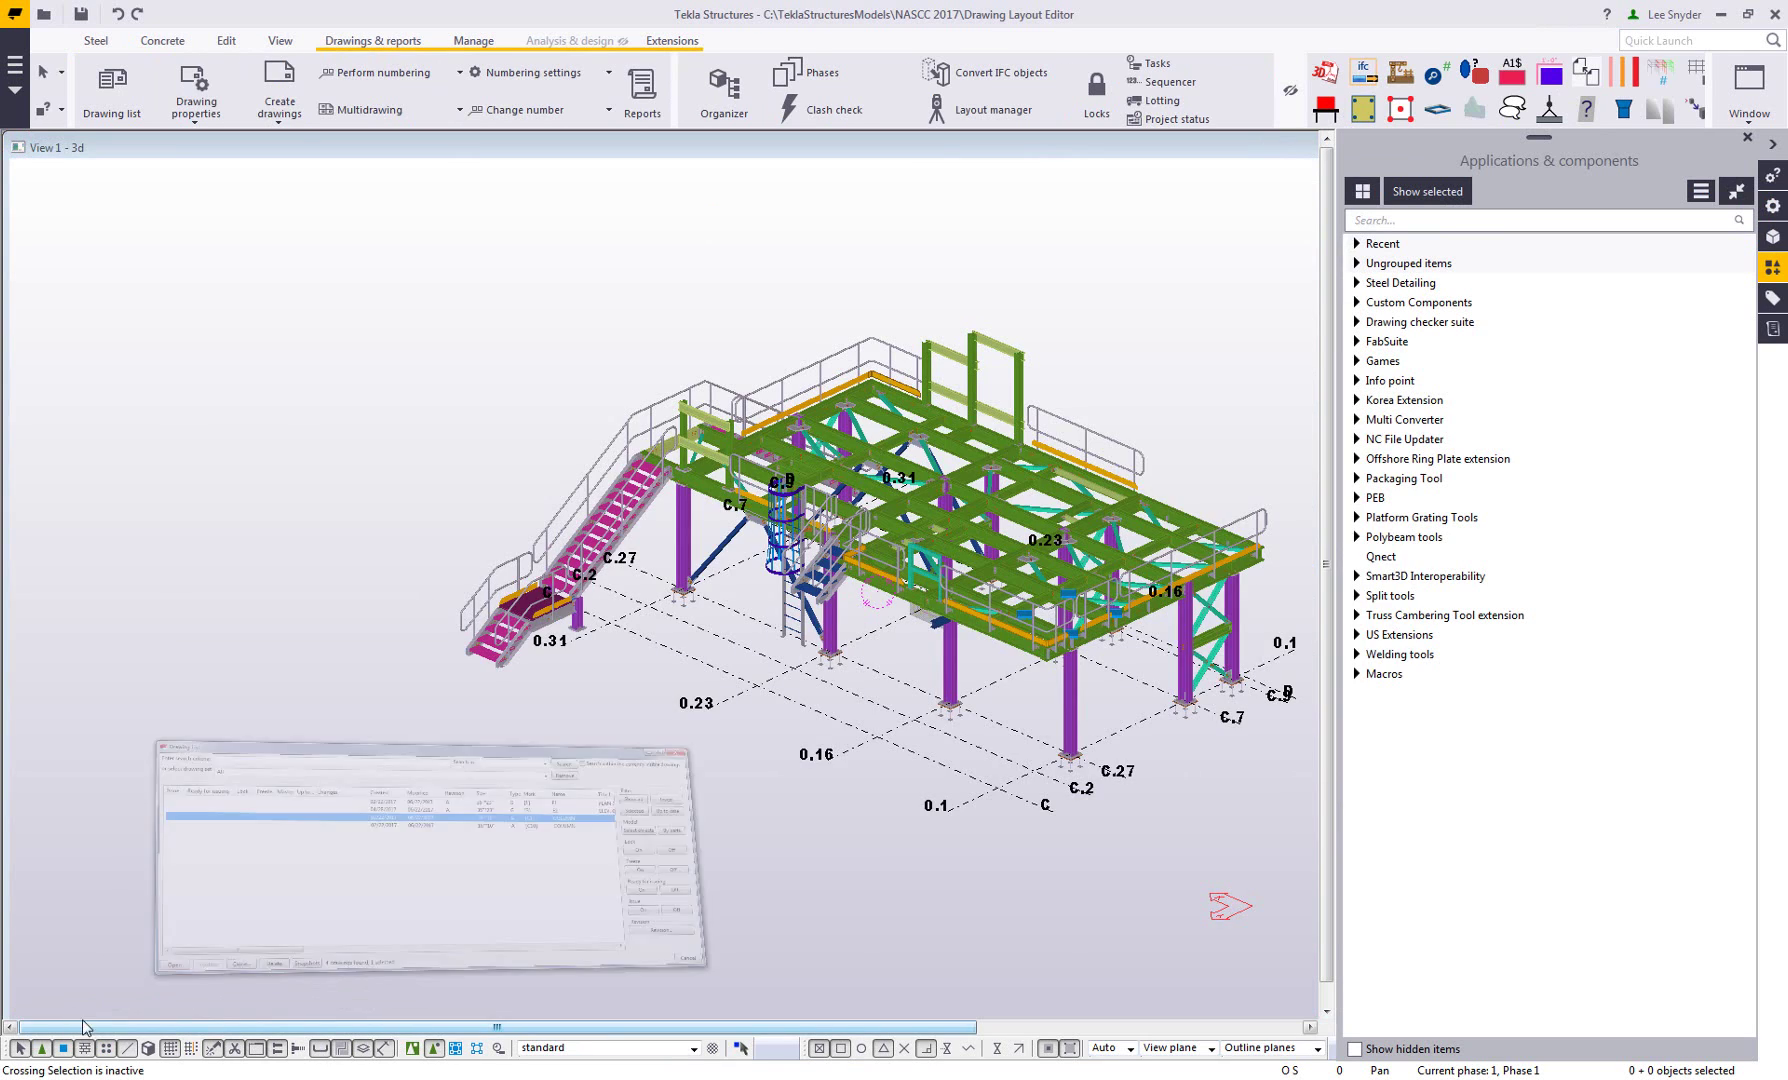
double_click(816, 613)
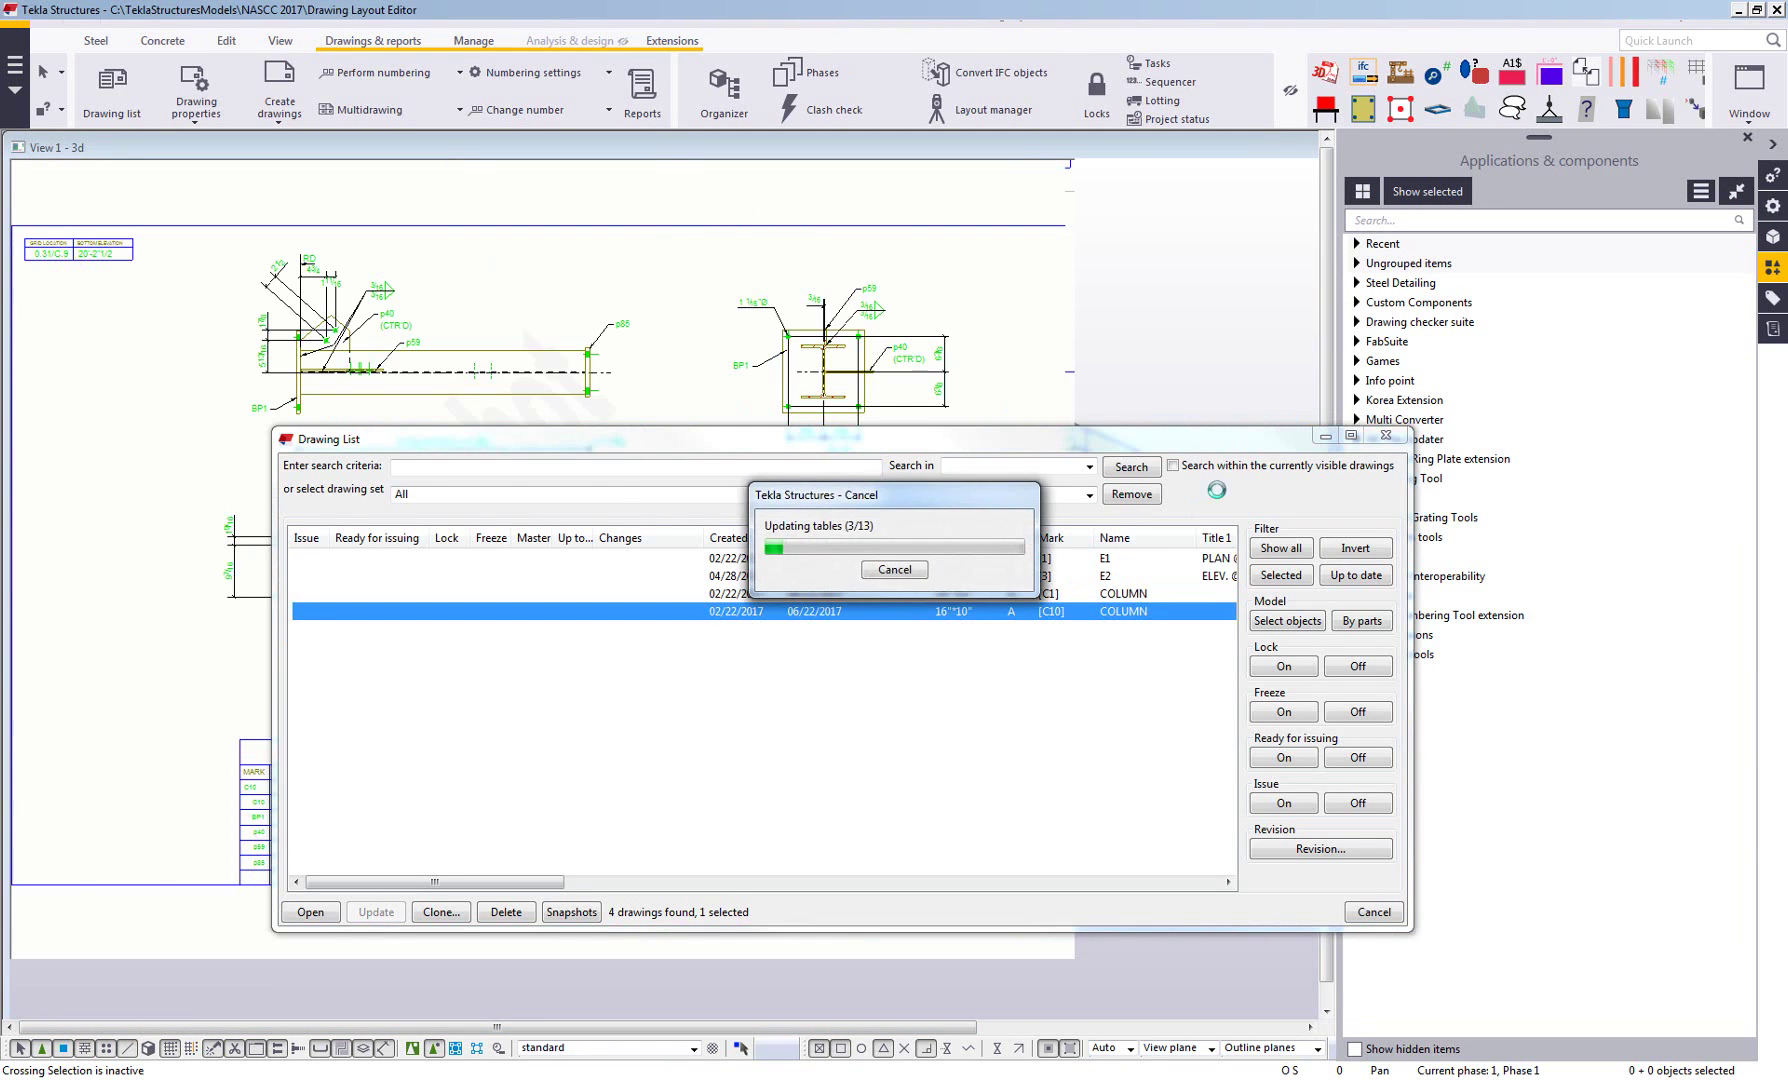
click(1324, 437)
Examine the column splice details and splice plate table in the lower-left corner of drawing C10
scroll(425, 620, up, 4)
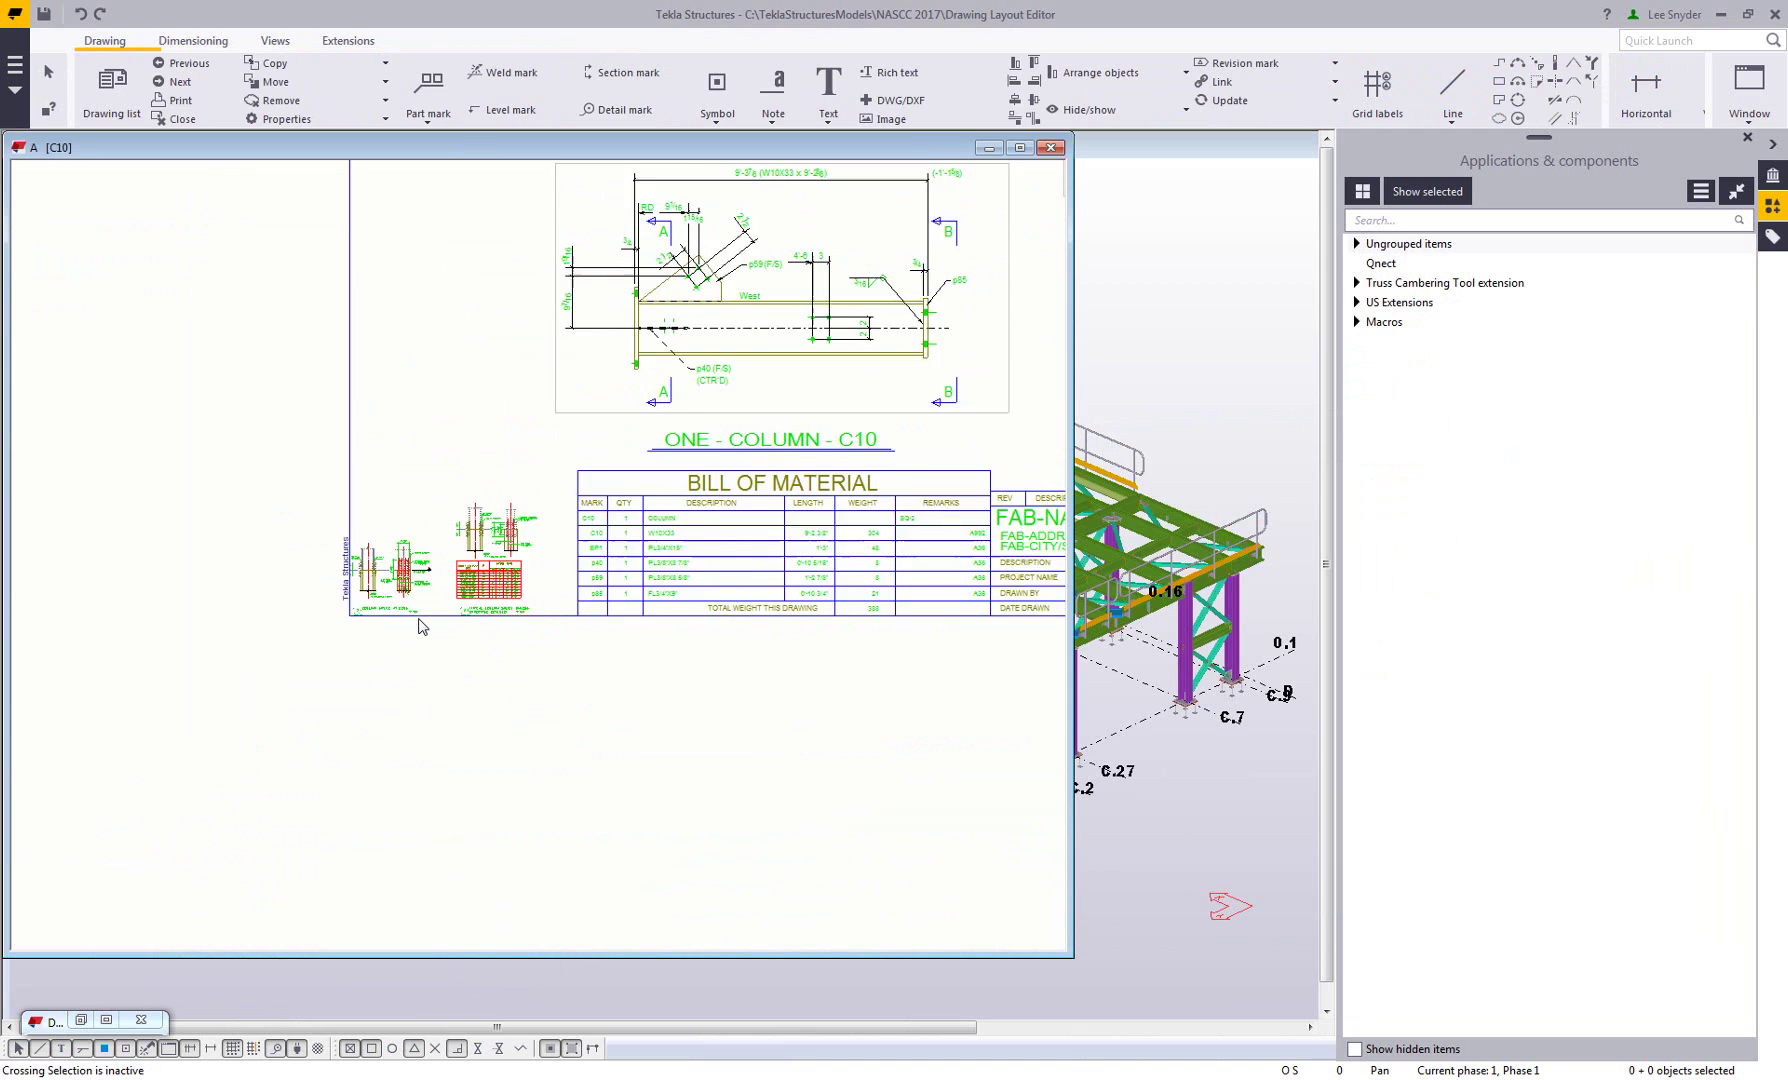
scroll(503, 568, up, 1)
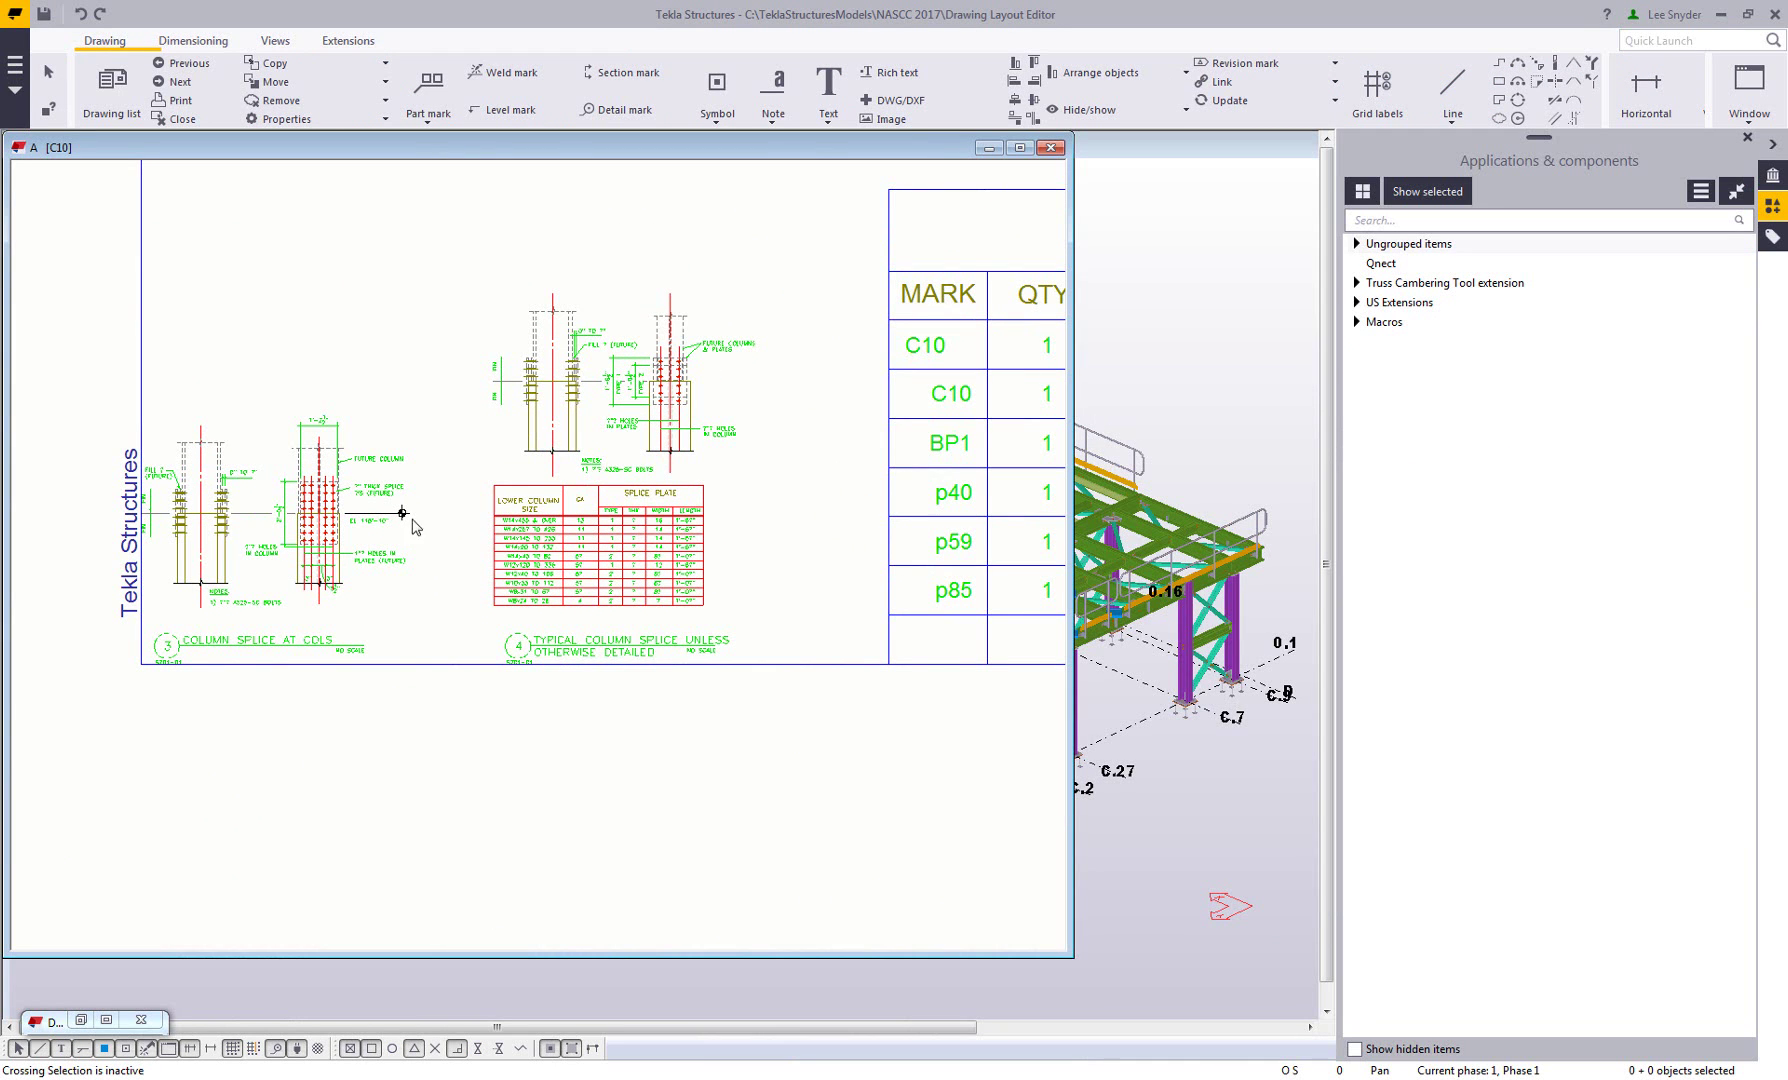
scroll(419, 559, up, 4)
scroll(684, 541, down, 2)
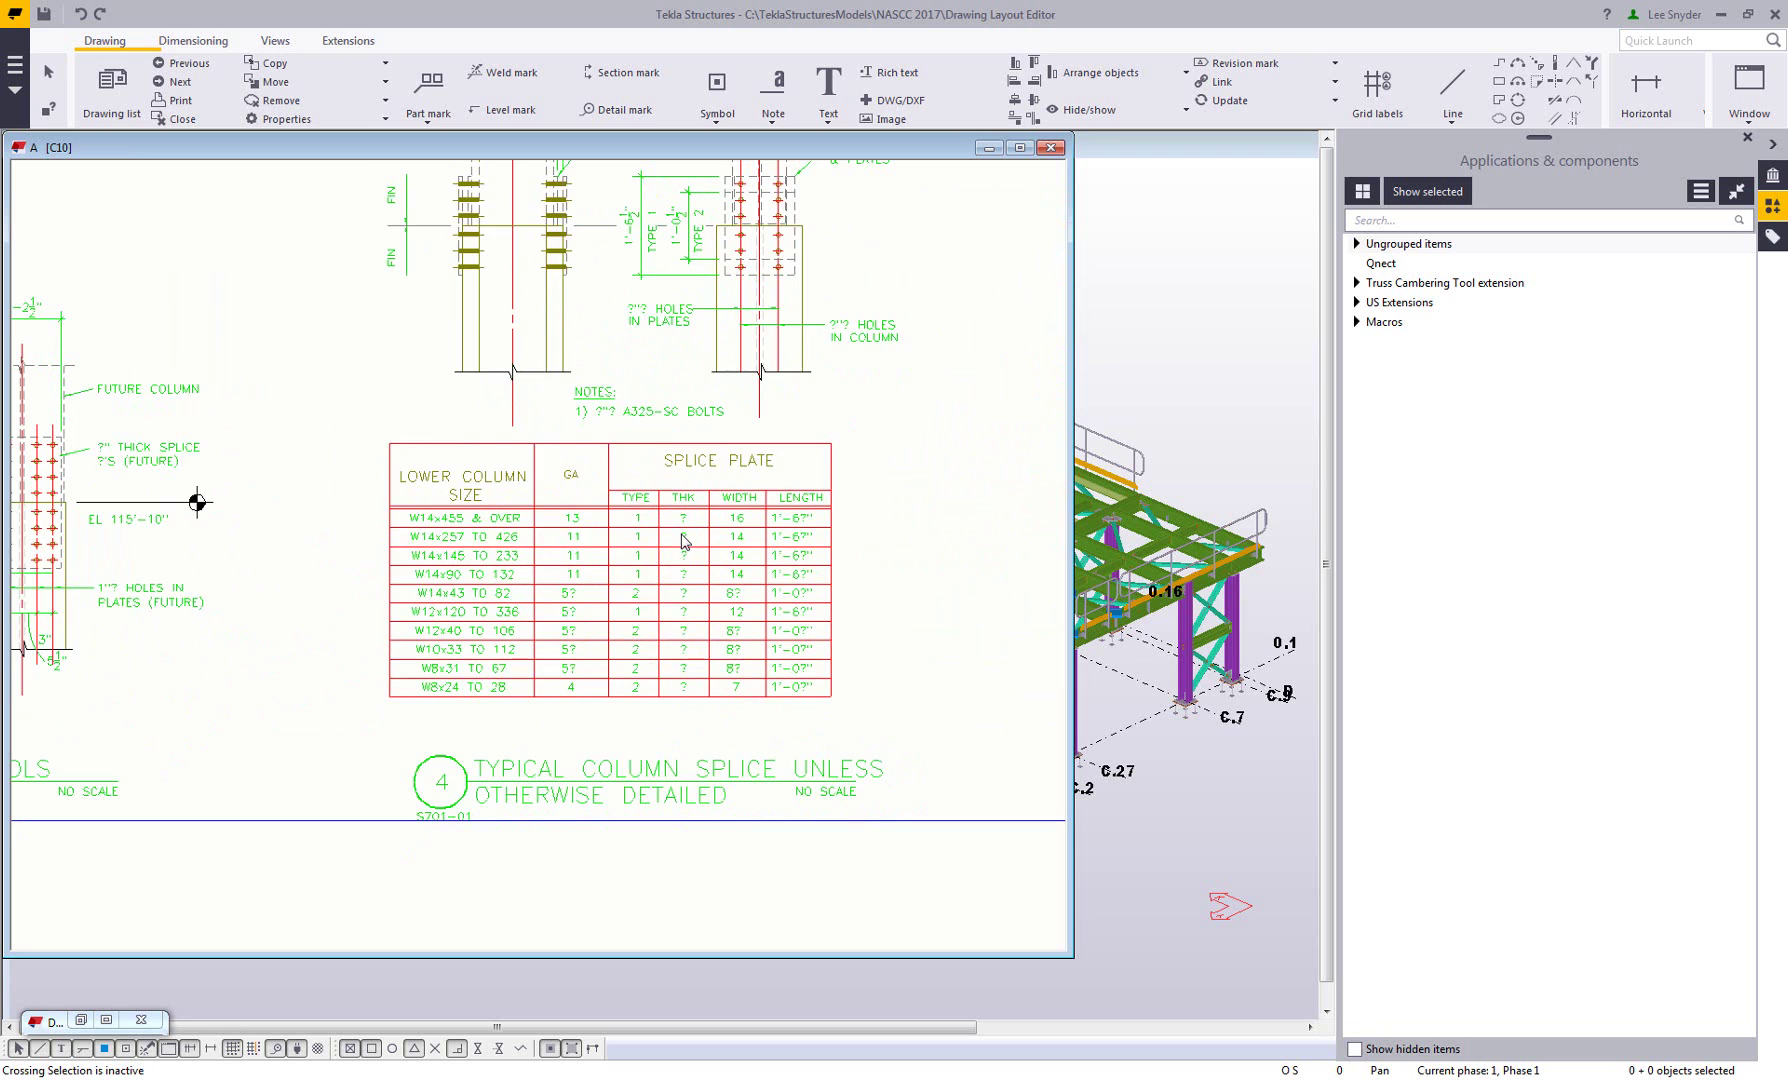
scroll(641, 447, up, 1)
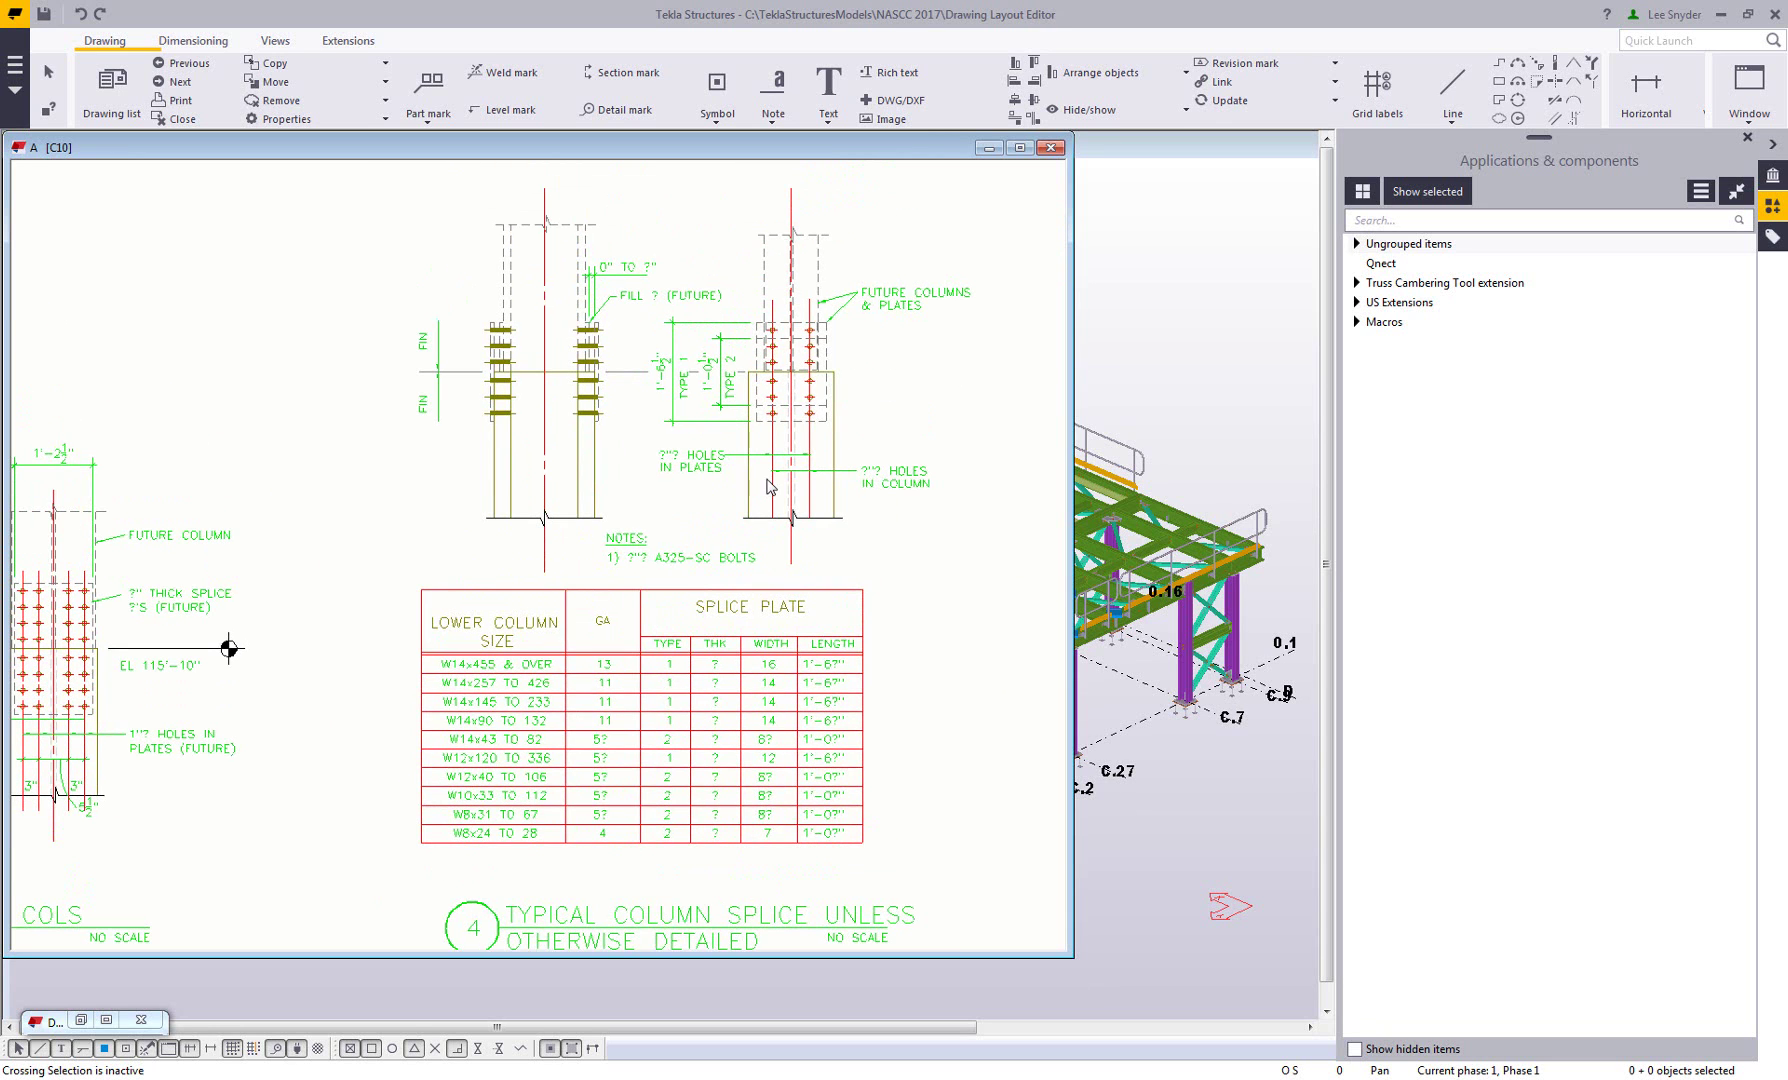
scroll(690, 518, down, 1)
scroll(535, 590, down, 3)
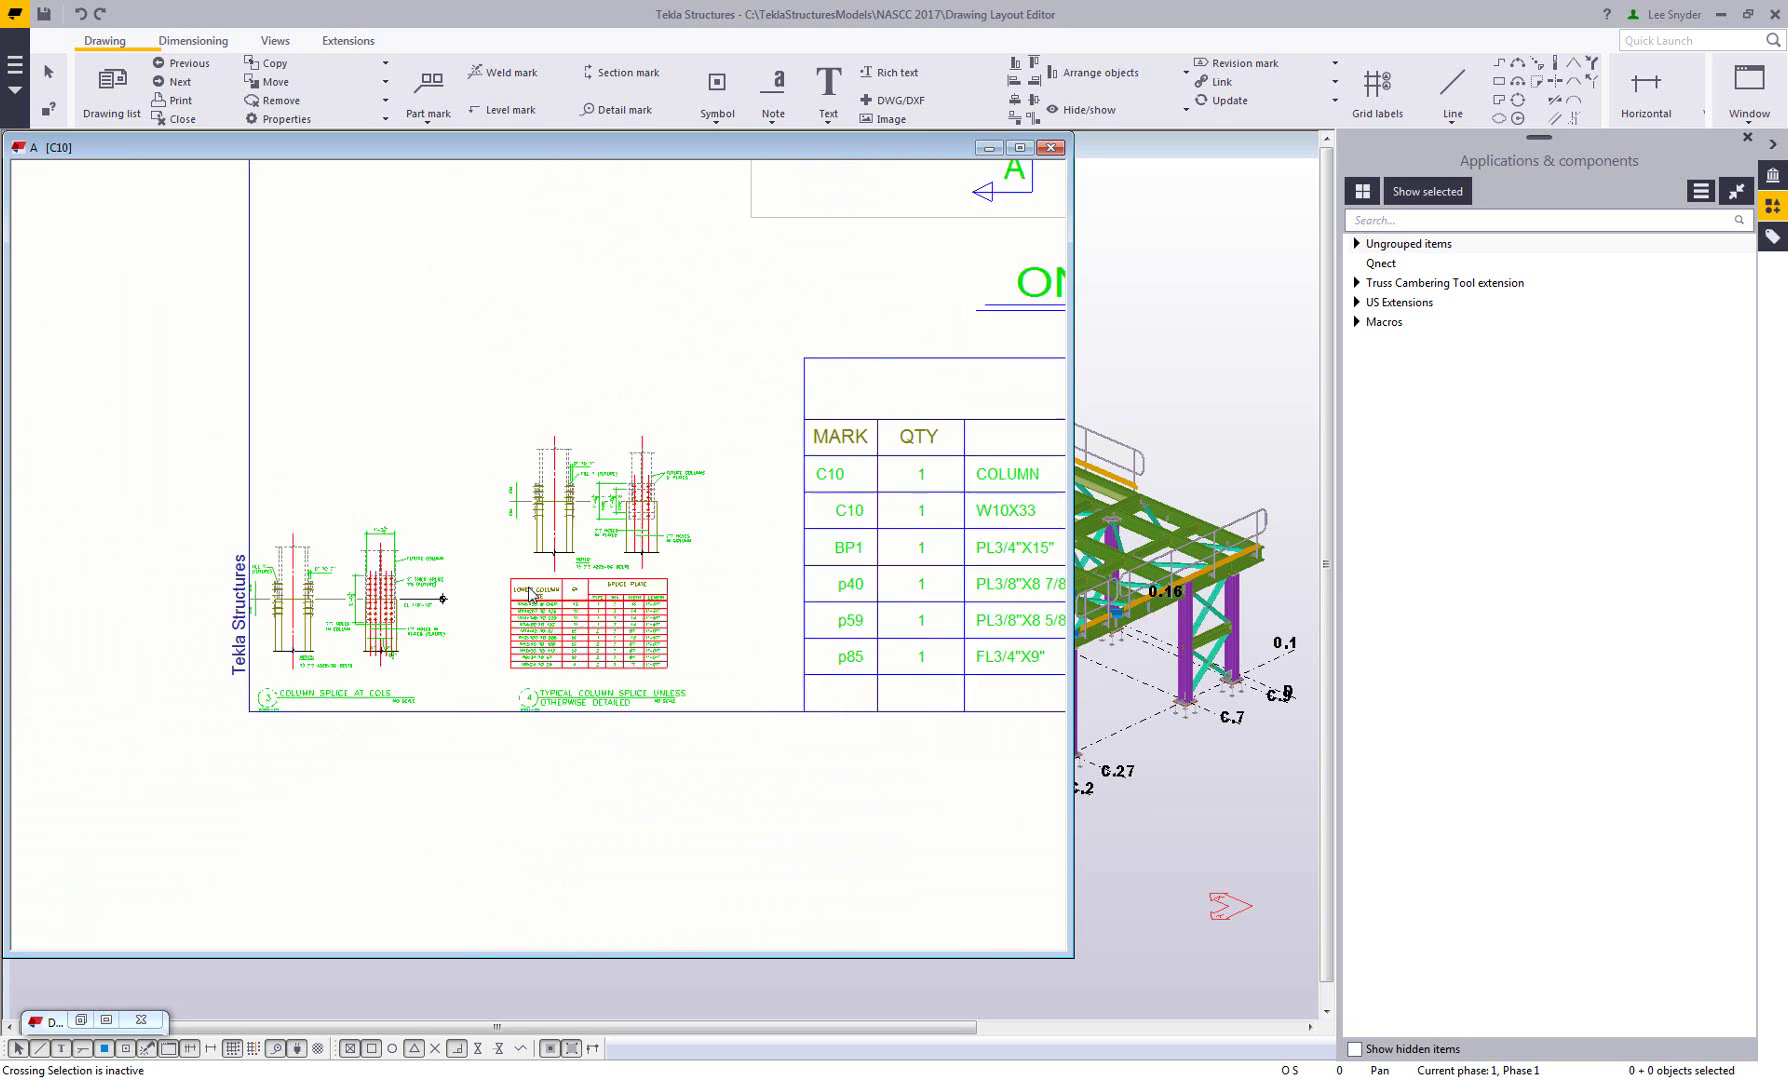